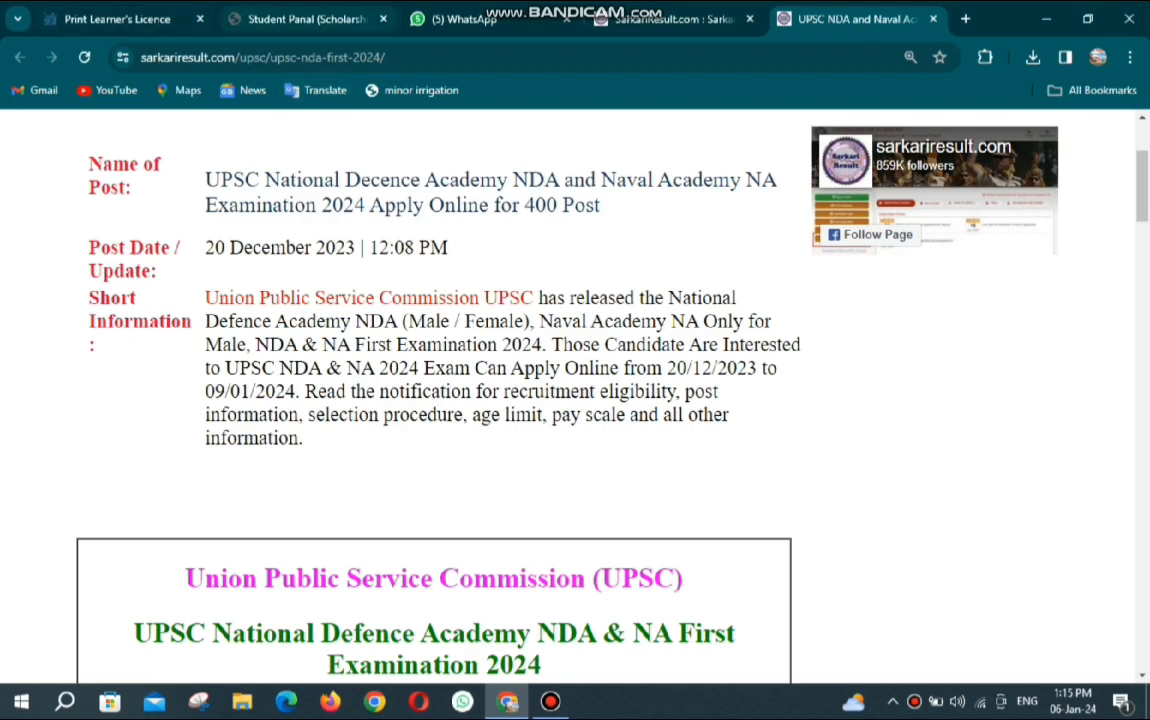
Browse the Latest Jobs lists on the Sarkari Result home page, then return to the UPSC NDA post.
{"action": "left_click", "coordinate": [670, 18]}
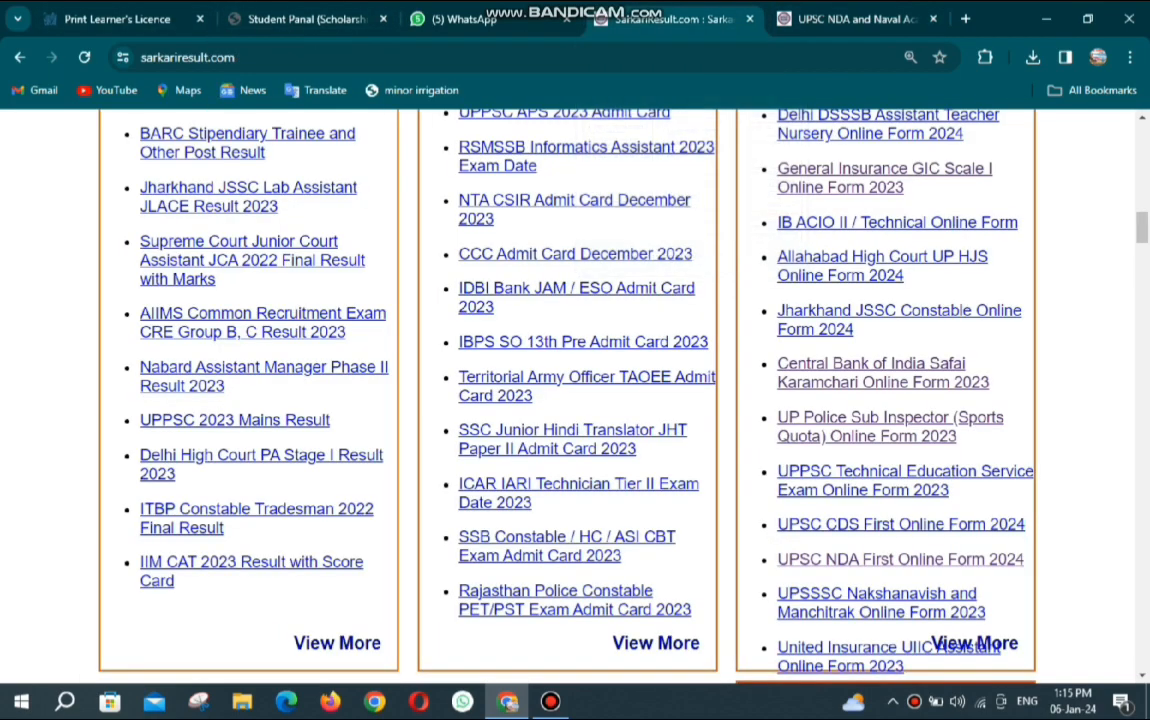
{"action": "scroll", "coordinate": [580, 386], "scroll_direction": "up", "scroll_amount": 10}
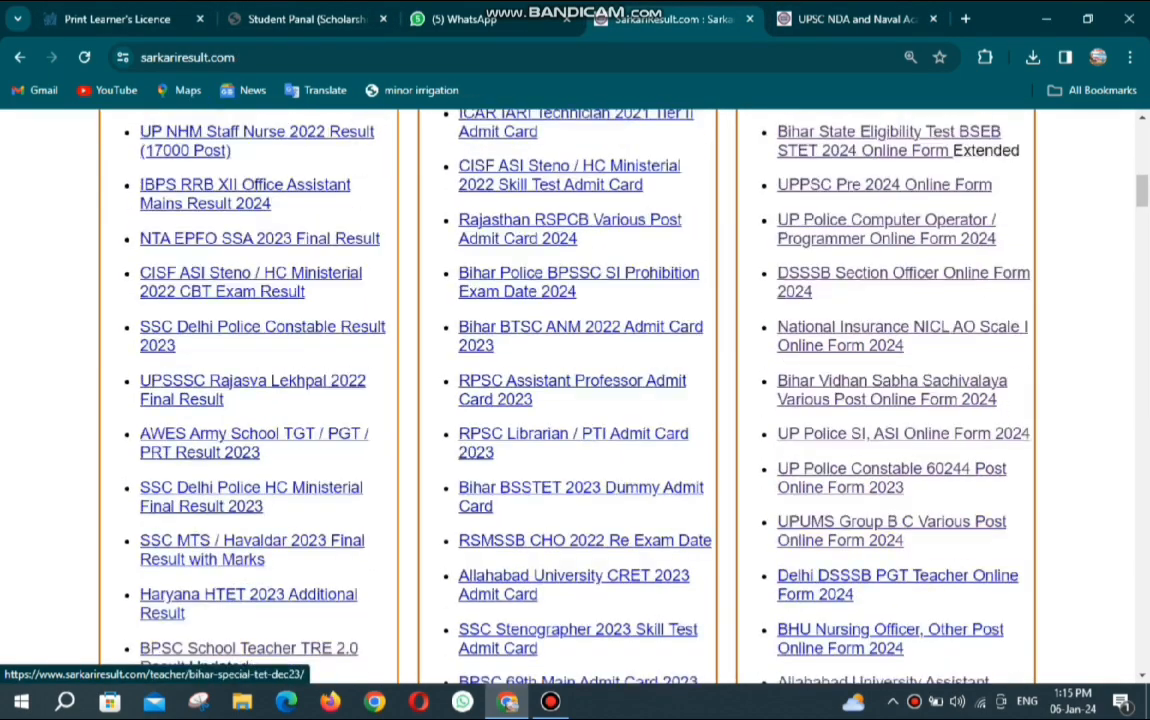
{"action": "scroll", "coordinate": [690, 300], "scroll_direction": "up", "scroll_amount": 1}
{"action": "scroll", "coordinate": [690, 300], "scroll_direction": "down", "scroll_amount": 2}
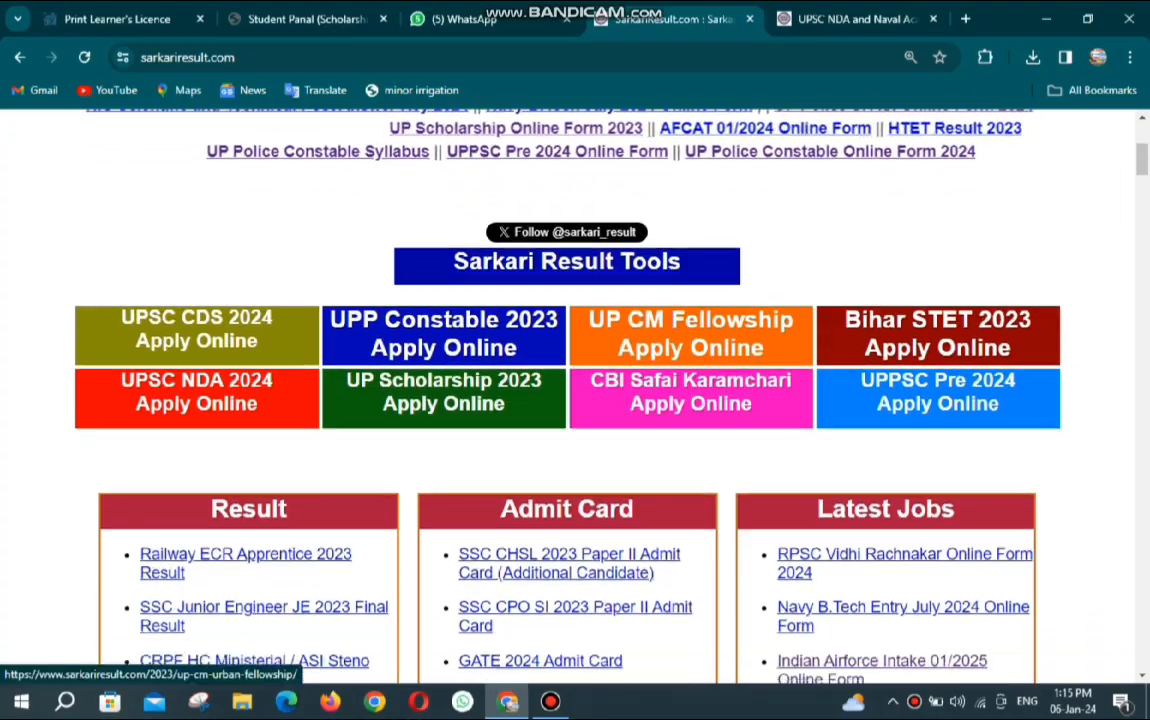
{"action": "scroll", "coordinate": [690, 300], "scroll_direction": "down", "scroll_amount": 9}
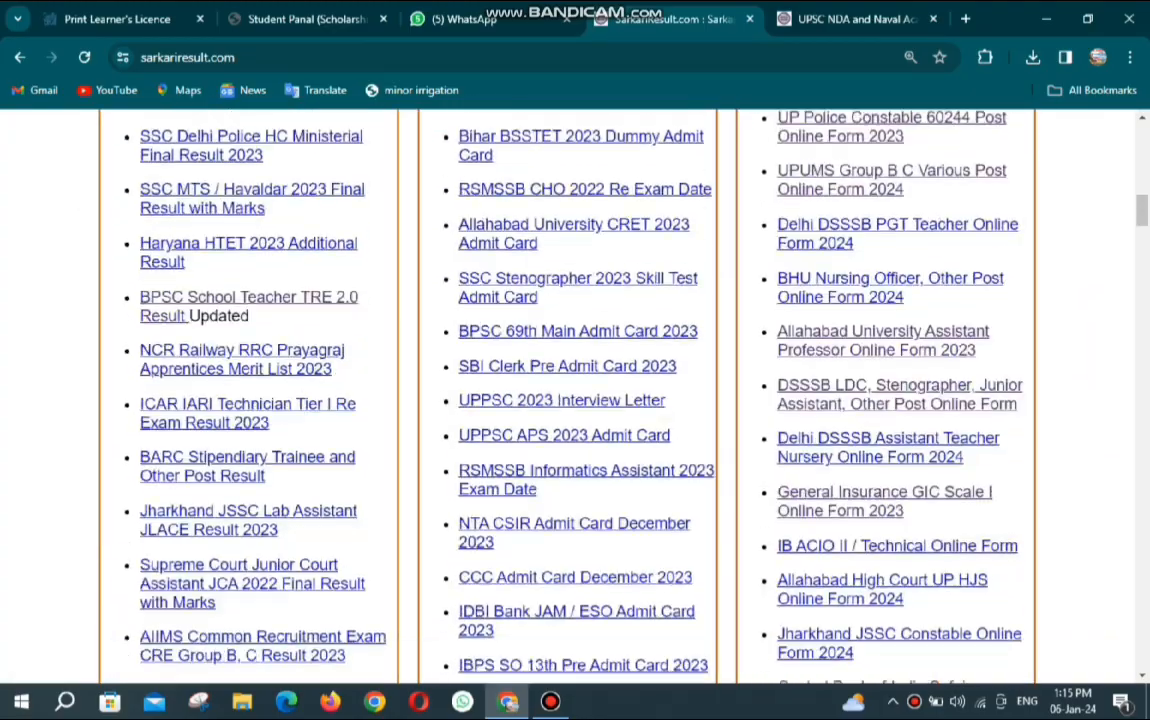
{"action": "scroll", "coordinate": [587, 297], "scroll_direction": "down", "scroll_amount": 5}
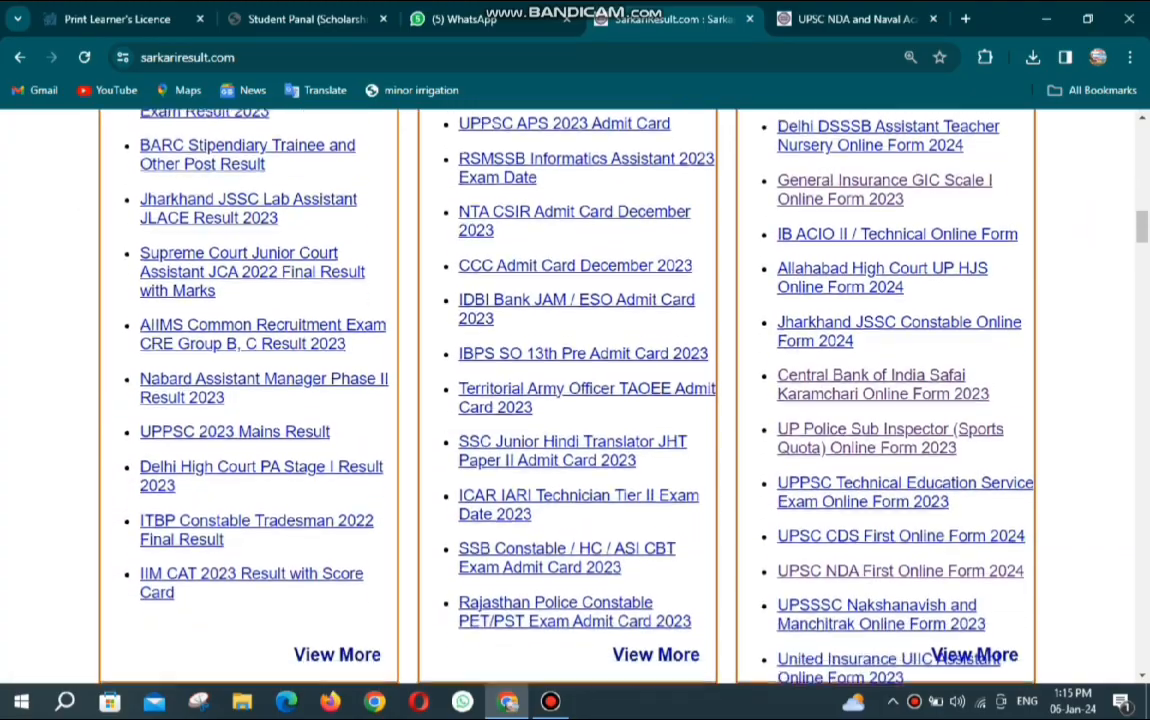
{"action": "scroll", "coordinate": [587, 297], "scroll_direction": "down", "scroll_amount": 1}
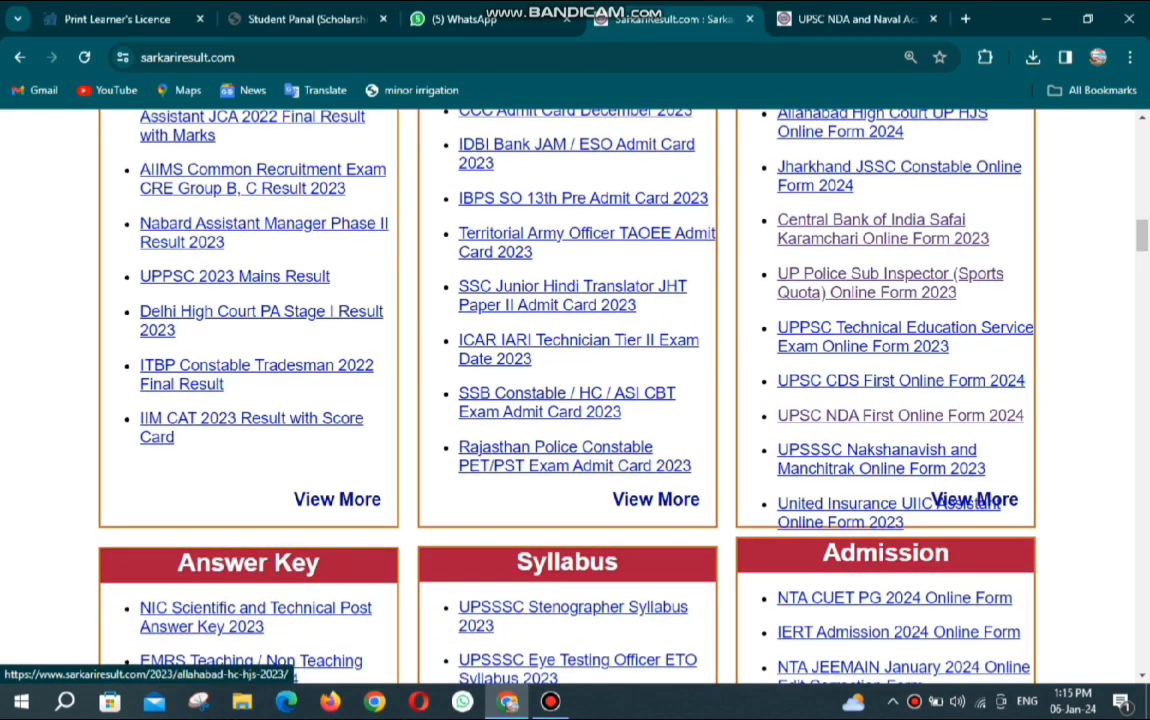
{"action": "left_click", "coordinate": [852, 19]}
Open the UPSC One Time Registration 2024 link from the NDA post's Useful Important Links.
{"action": "scroll", "coordinate": [575, 395], "scroll_direction": "down", "scroll_amount": 5}
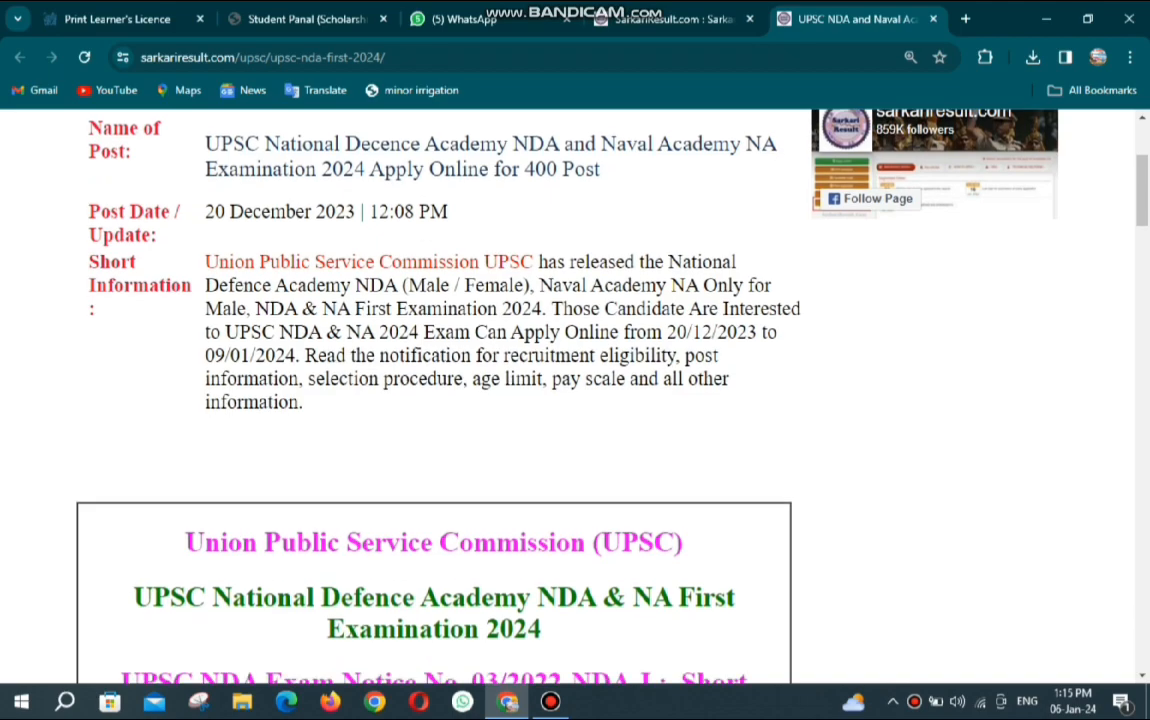
{"action": "scroll", "coordinate": [616, 400], "scroll_direction": "down", "scroll_amount": 18}
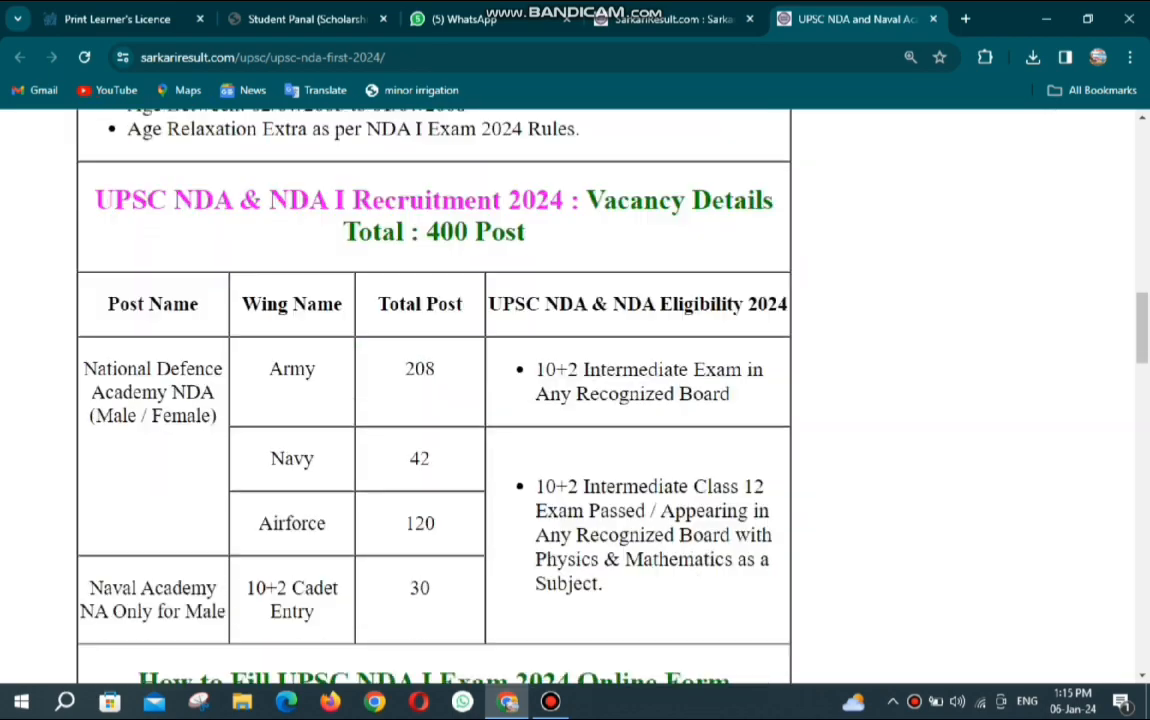
{"action": "scroll", "coordinate": [616, 400], "scroll_direction": "up", "scroll_amount": 3}
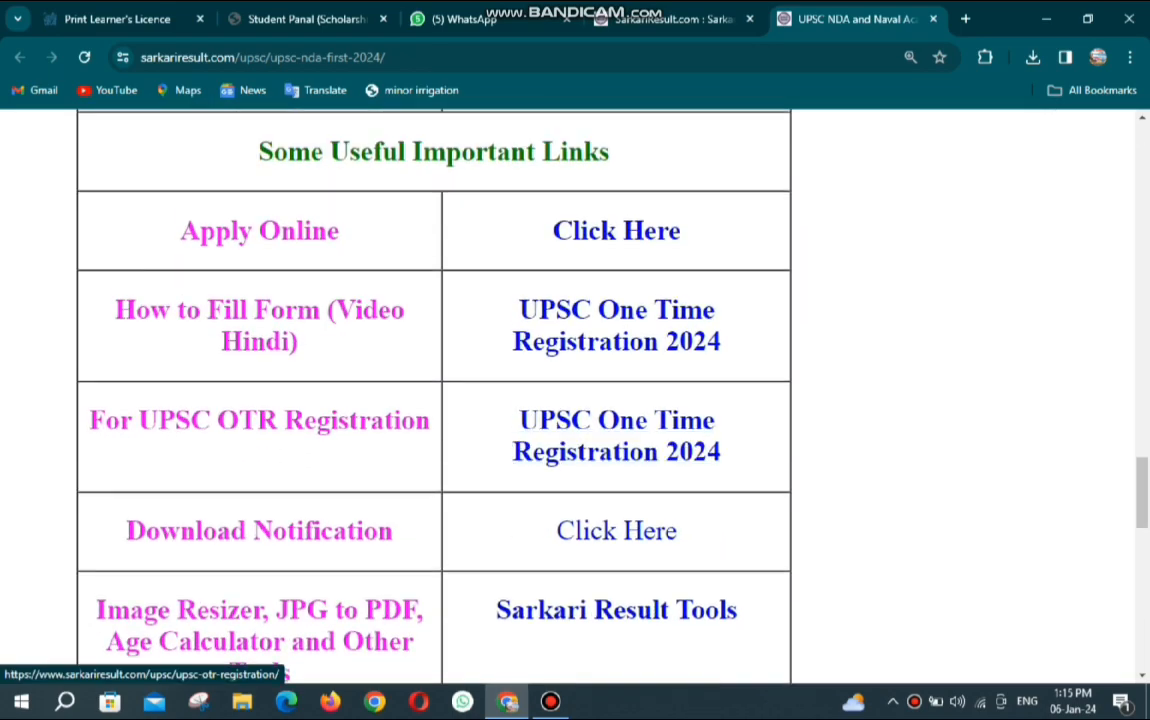
{"action": "left_click", "coordinate": [616, 450]}
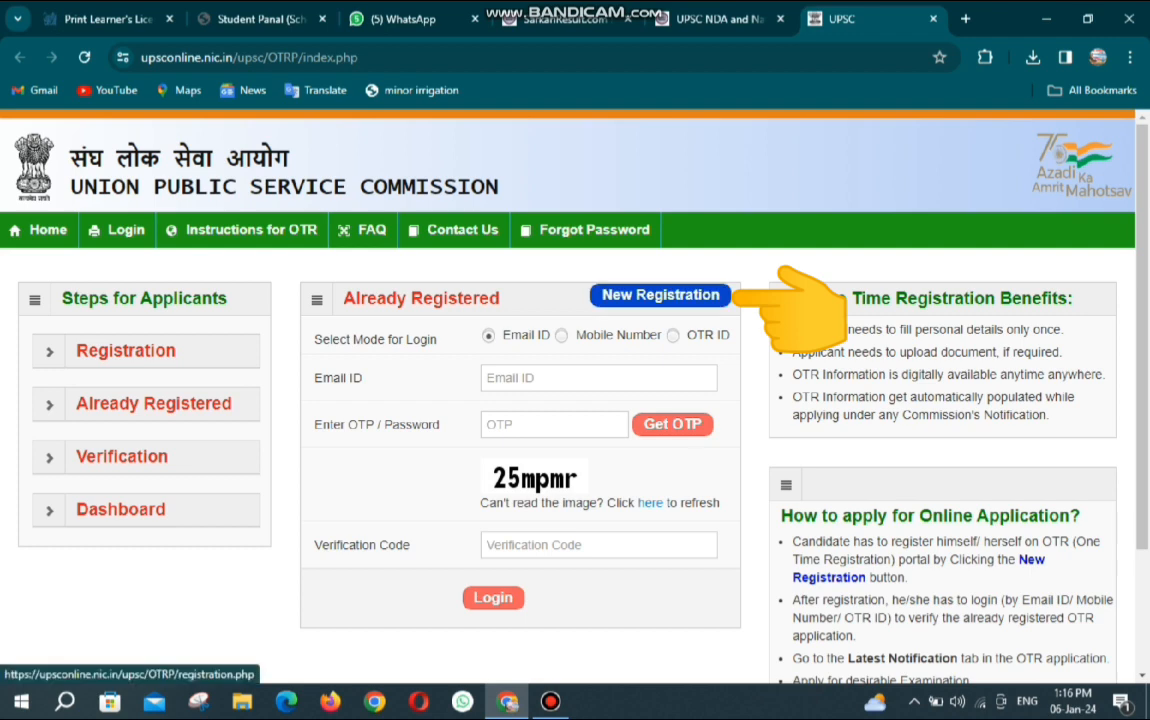
Start a New Registration and enter the candidate's name in Name and Verify Name.
{"action": "left_click", "coordinate": [660, 295]}
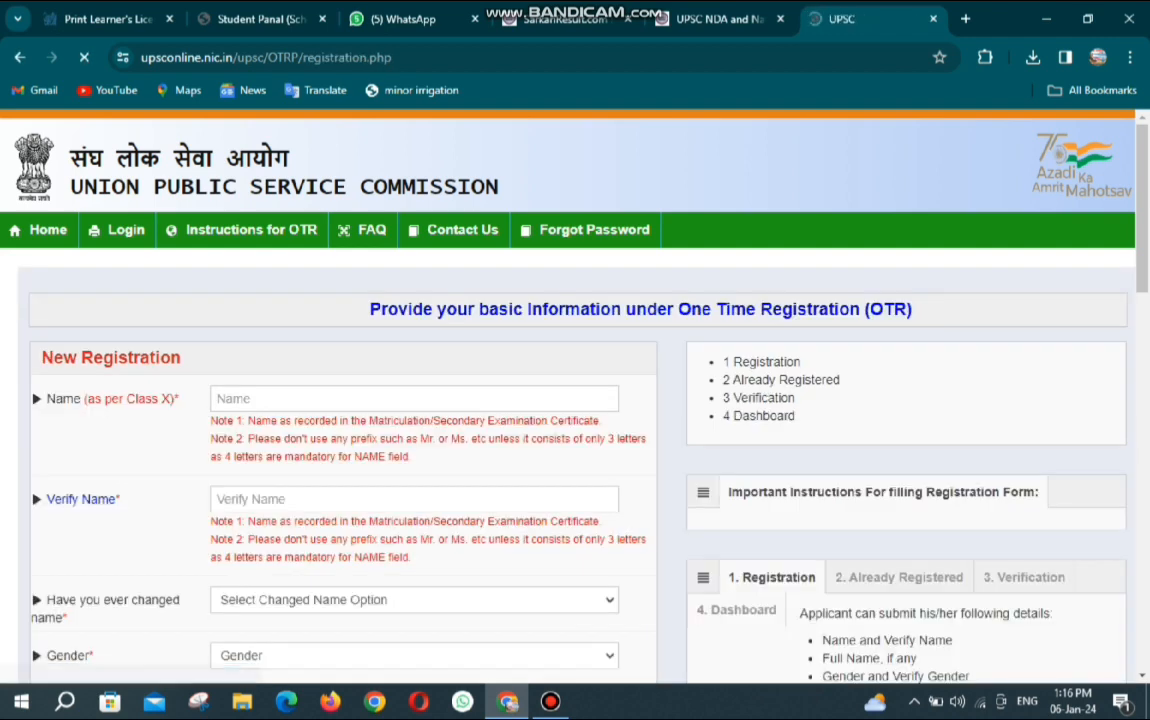
{"action": "left_click", "coordinate": [400, 399]}
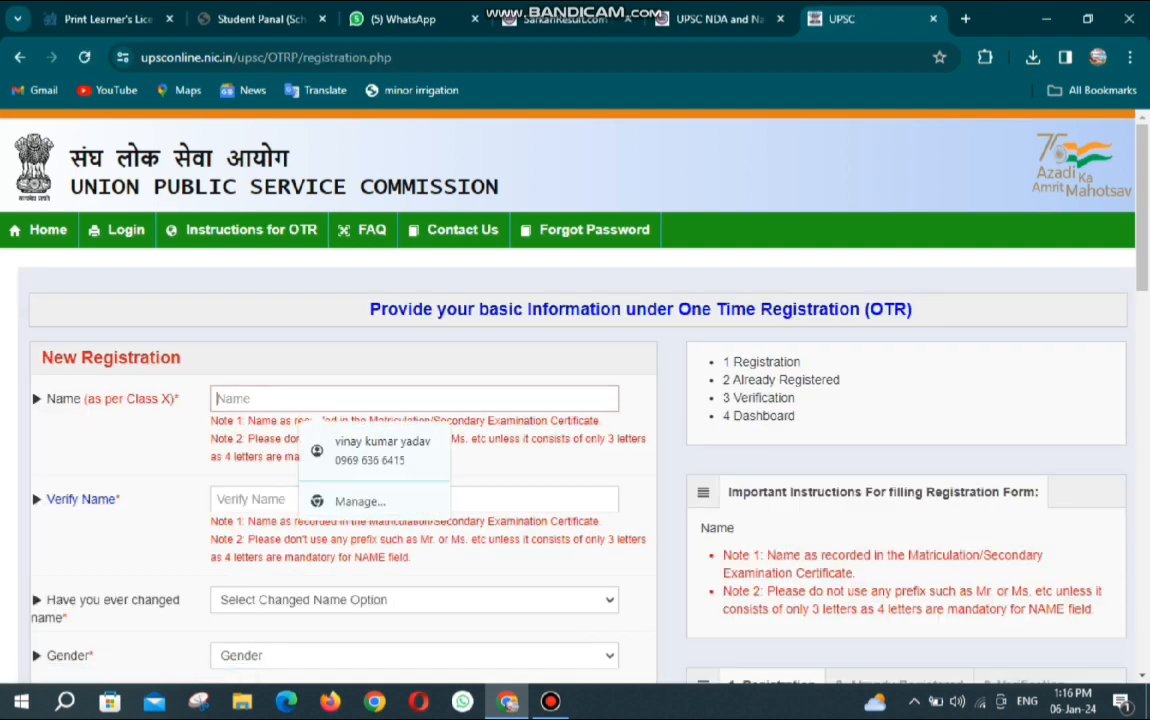
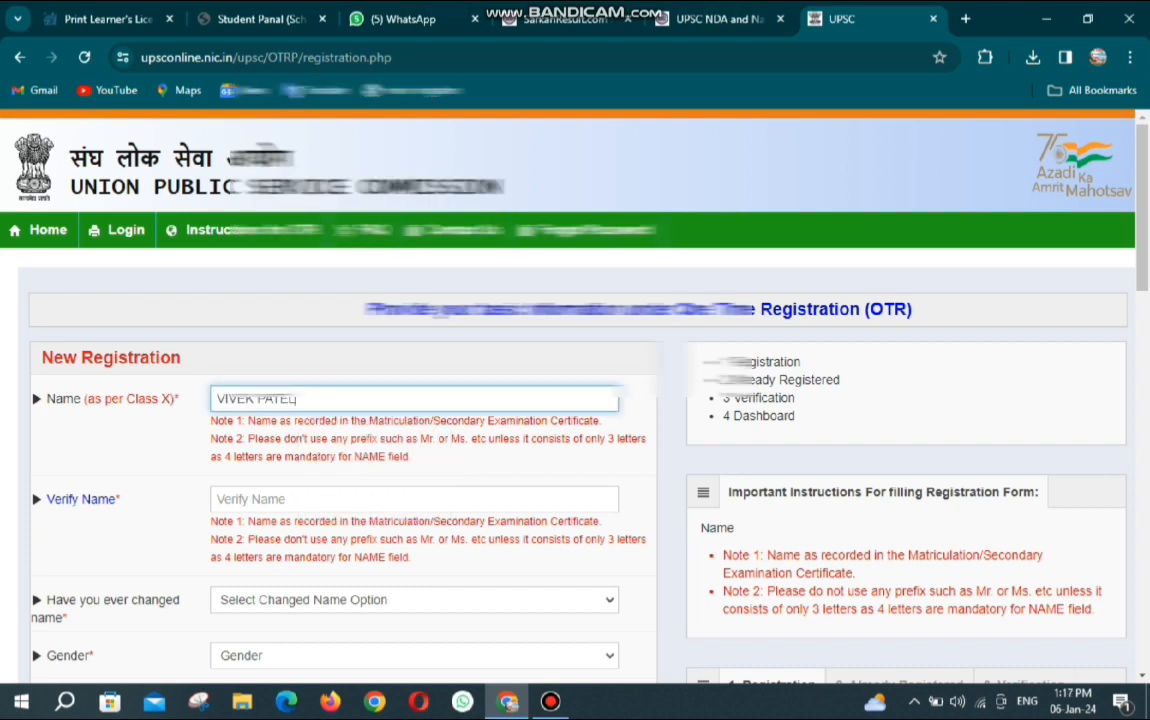
{"action": "left_click", "coordinate": [410, 499]}
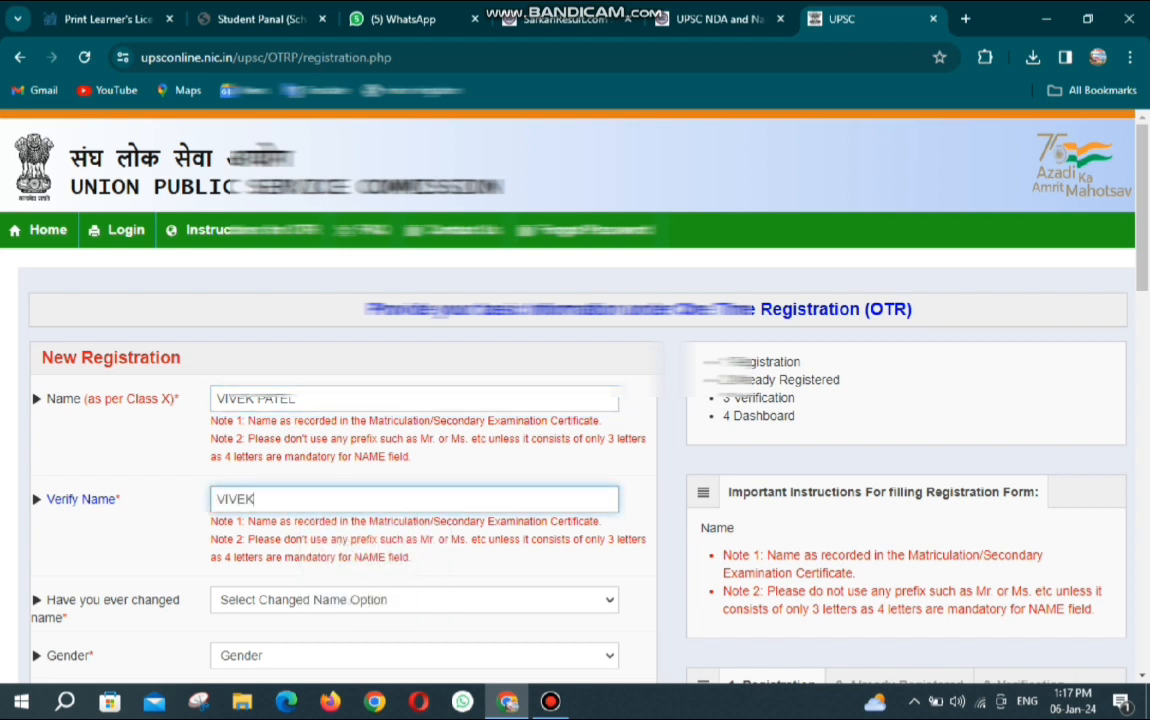
{"action": "left_click", "coordinate": [470, 578]}
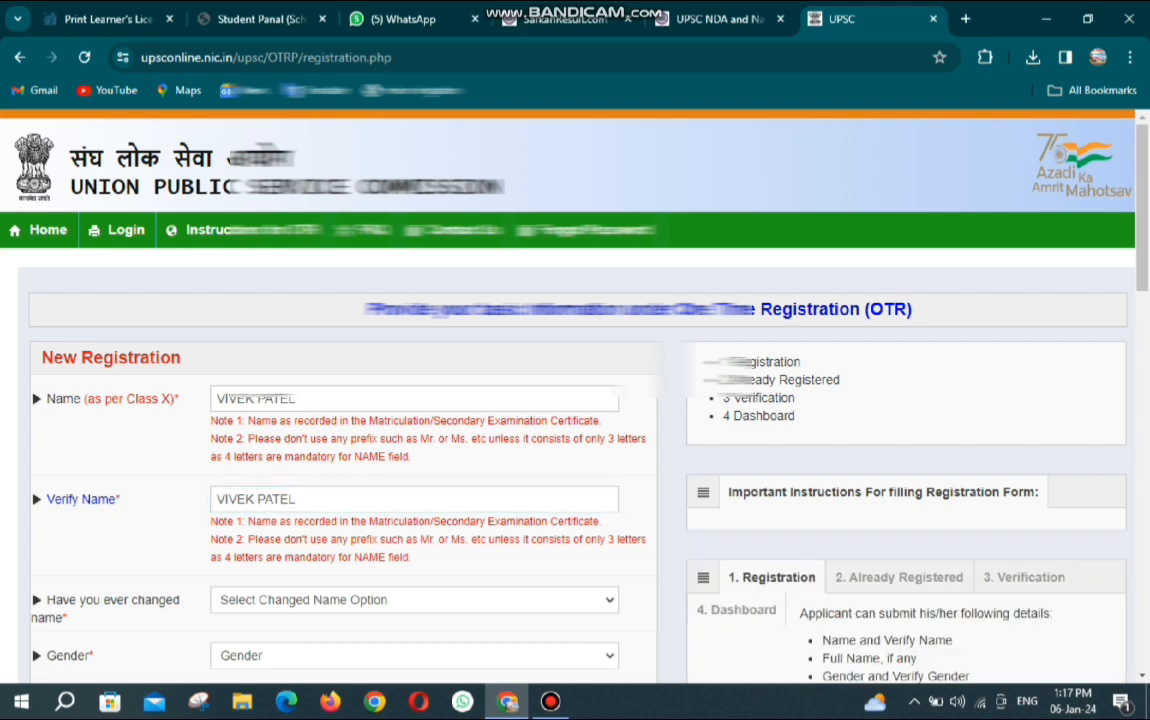
{"action": "scroll", "coordinate": [470, 578], "scroll_direction": "down", "scroll_amount": 1}
{"action": "scroll", "coordinate": [575, 400], "scroll_direction": "down", "scroll_amount": 2}
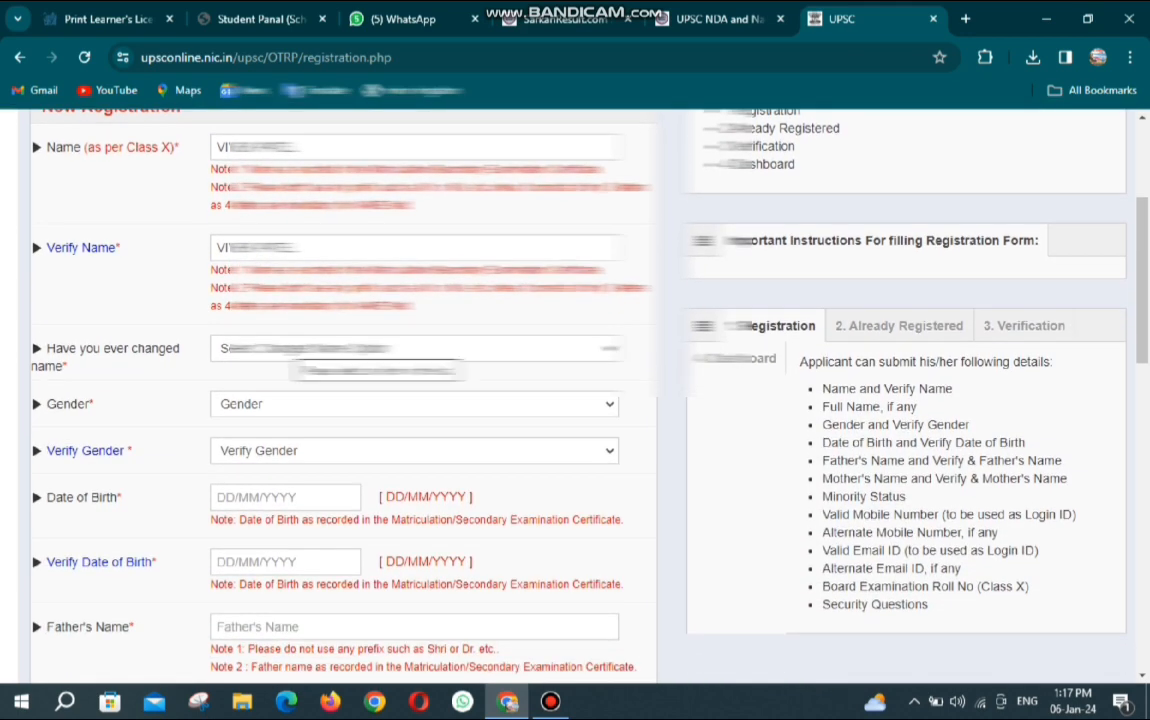
Answer No to name change and set both Gender and Verify Gender to Male.
{"action": "left_click", "coordinate": [370, 349]}
{"action": "left_click", "coordinate": [252, 402]}
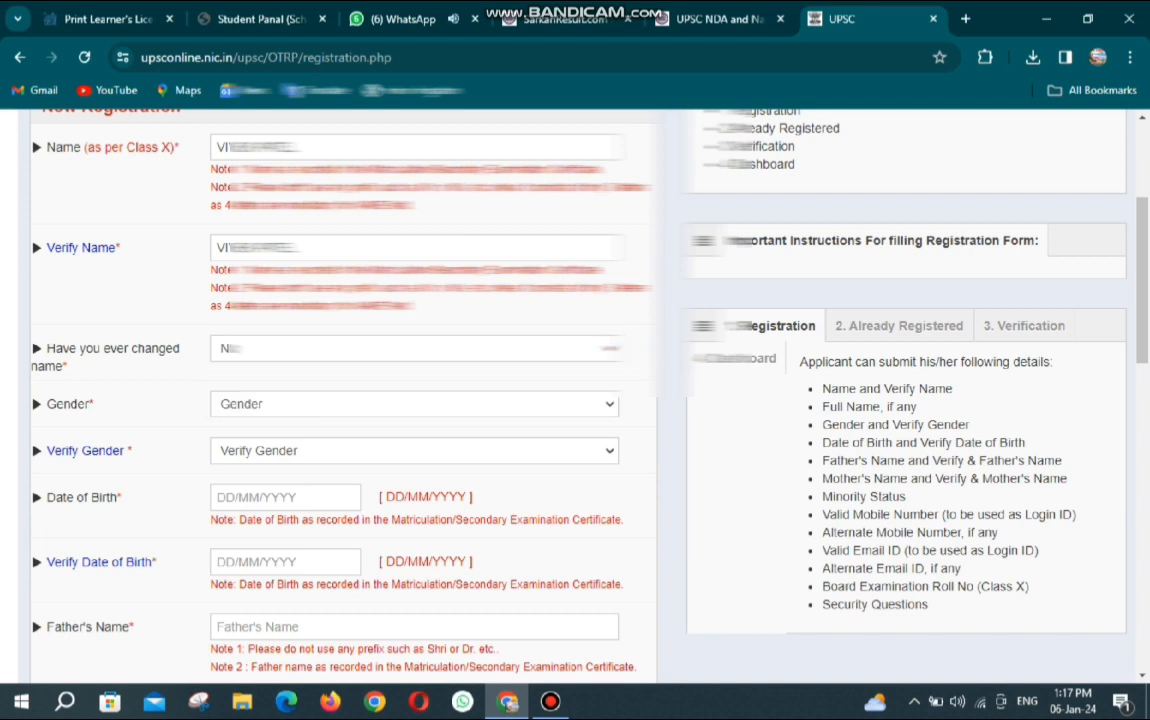
{"action": "left_click", "coordinate": [252, 403]}
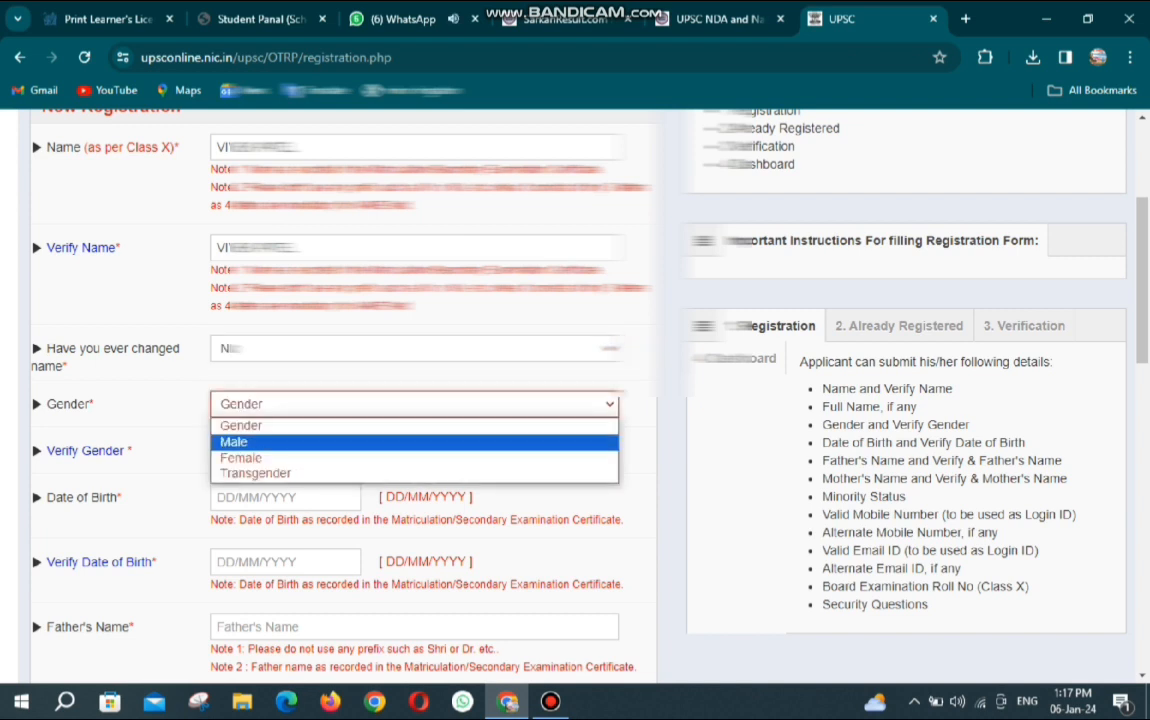
{"action": "left_click", "coordinate": [234, 441]}
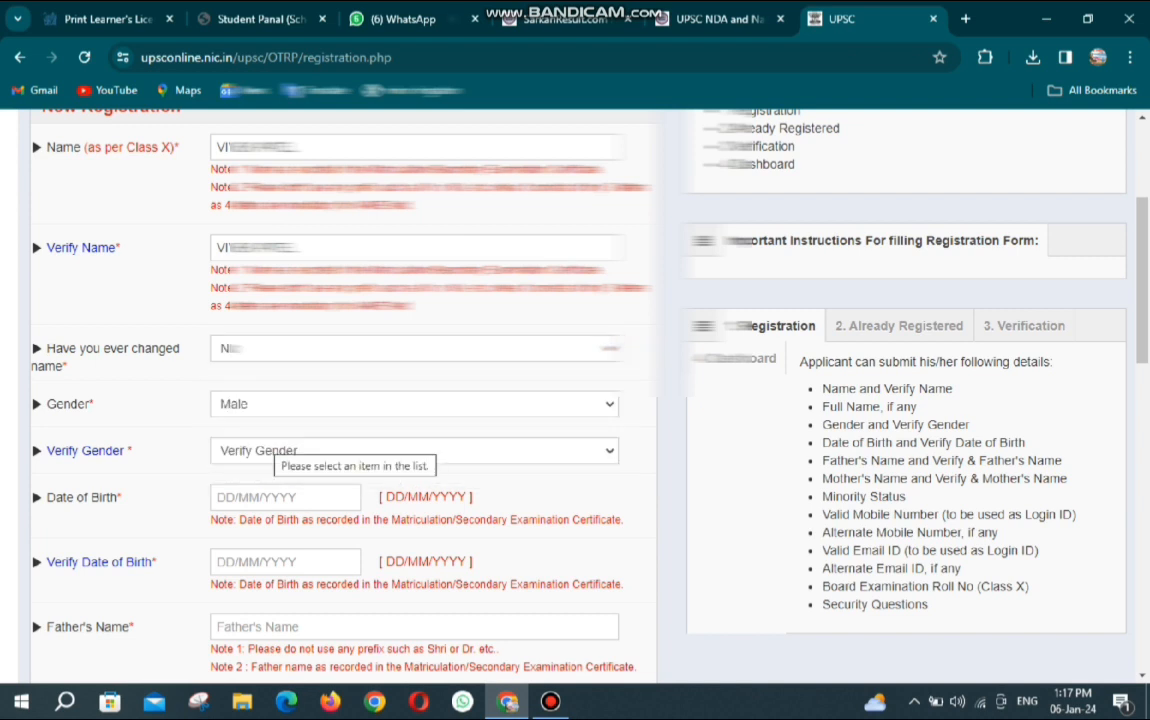
{"action": "left_click", "coordinate": [262, 450]}
{"action": "left_click", "coordinate": [250, 489]}
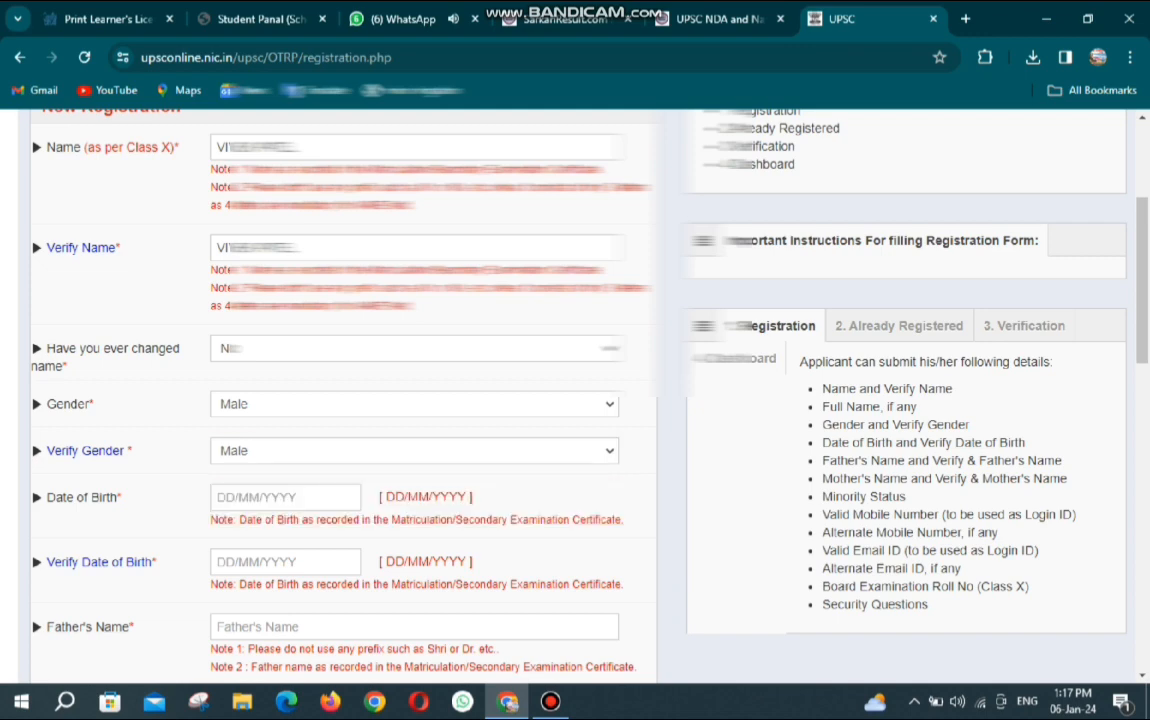
Set date of birth and verify date of birth to 20/07/2007.
{"action": "left_click", "coordinate": [271, 497]}
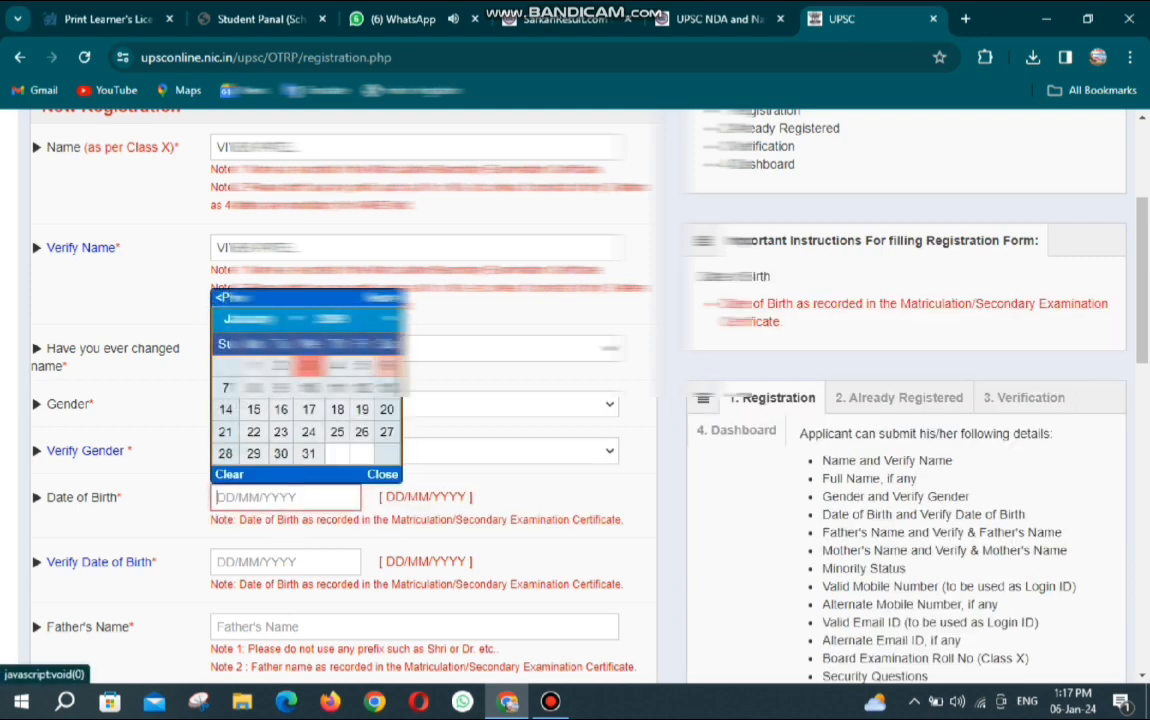
{"action": "left_click", "coordinate": [350, 319]}
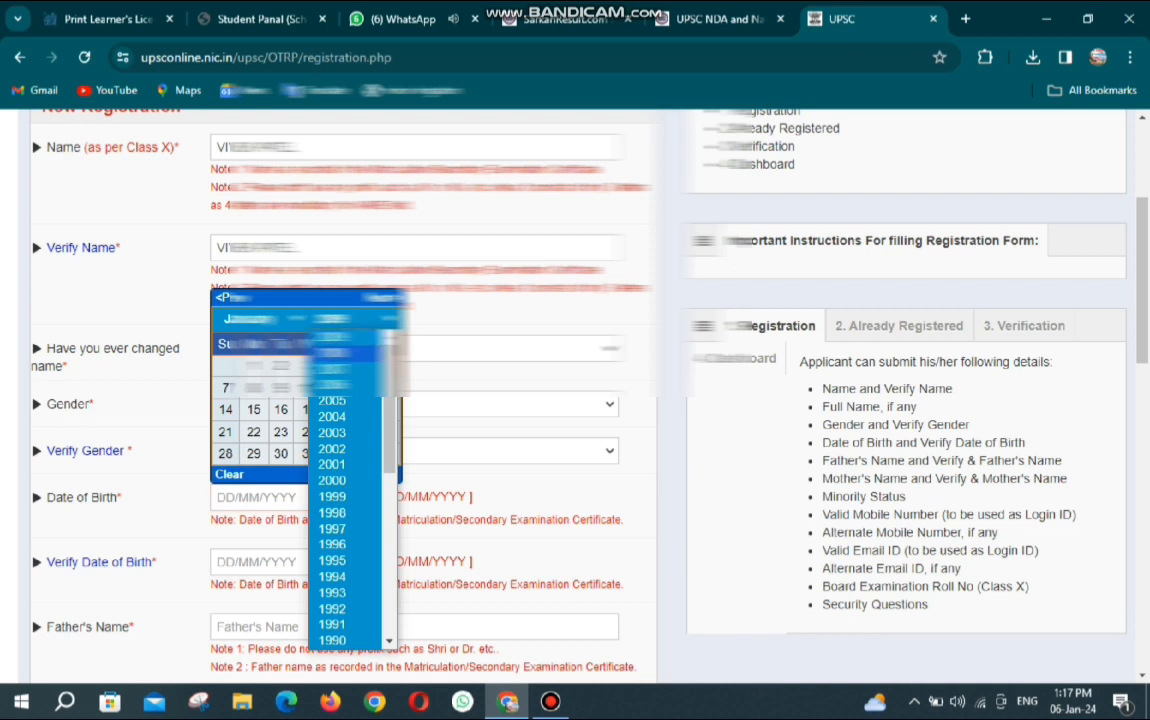
{"action": "left_click", "coordinate": [335, 368]}
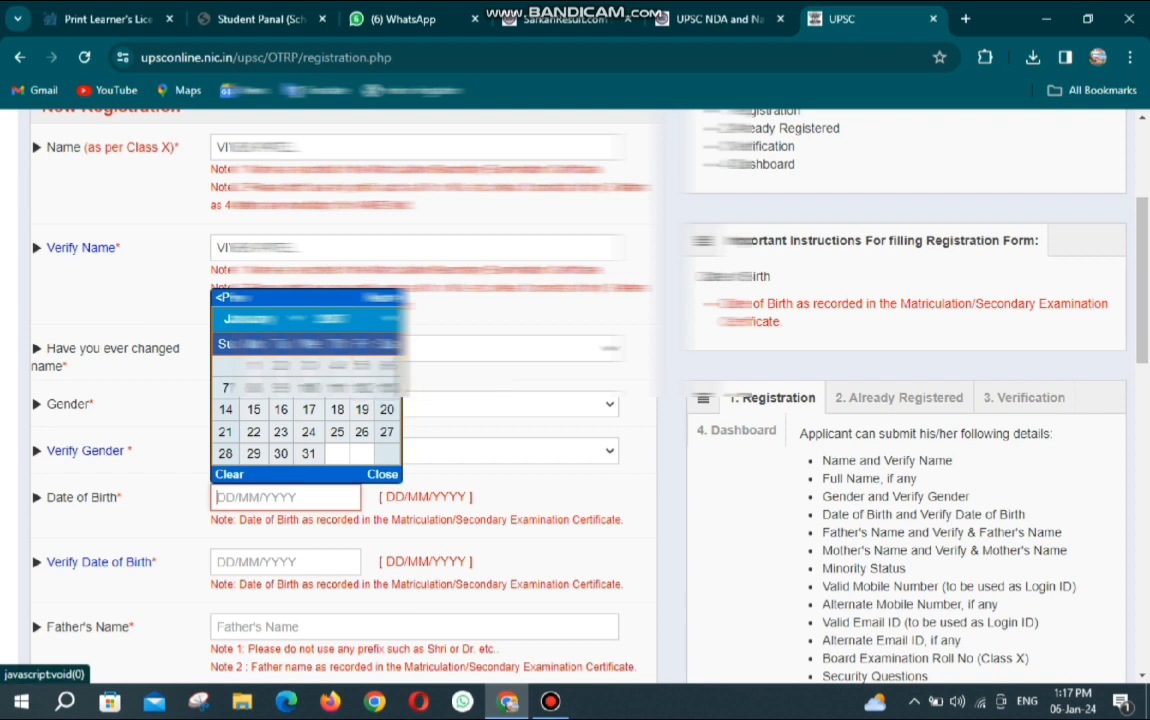
{"action": "left_click", "coordinate": [258, 319]}
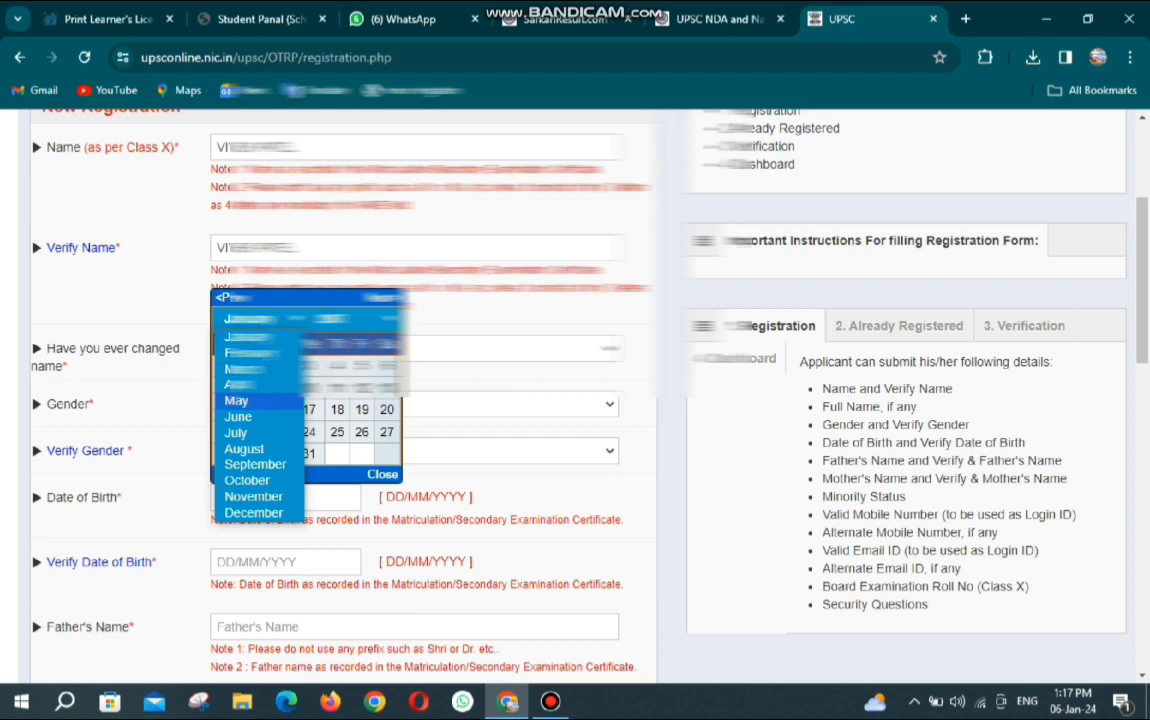
{"action": "left_click", "coordinate": [236, 432]}
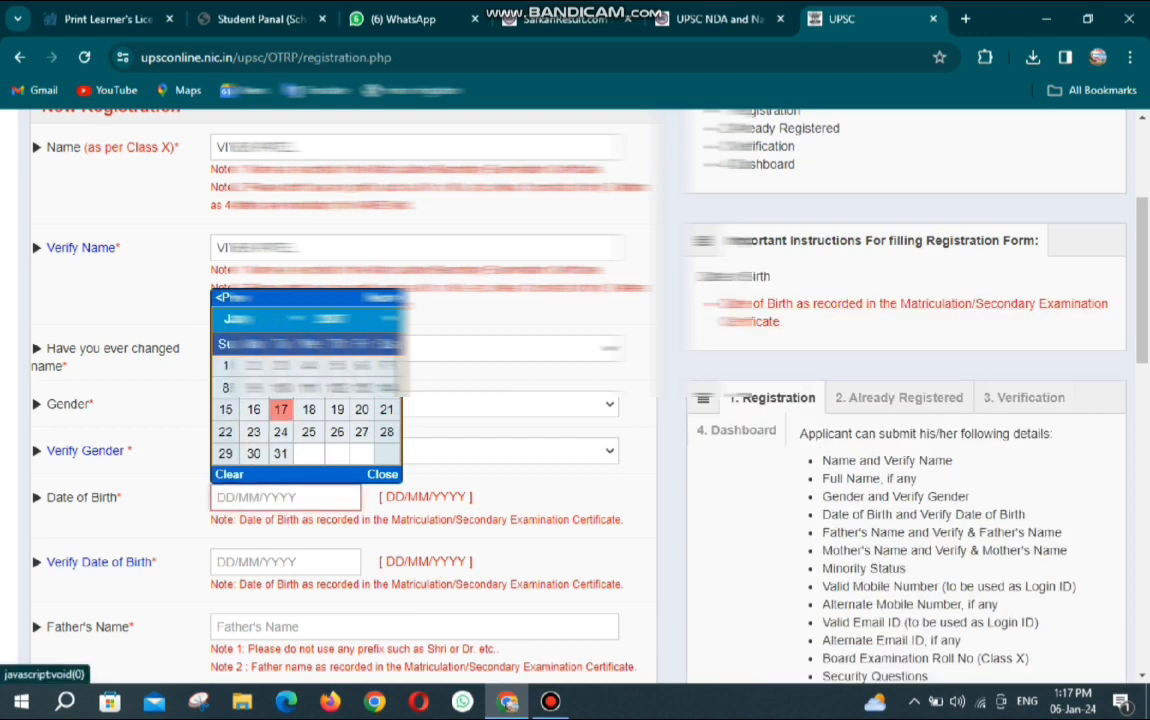
{"action": "left_click", "coordinate": [361, 409]}
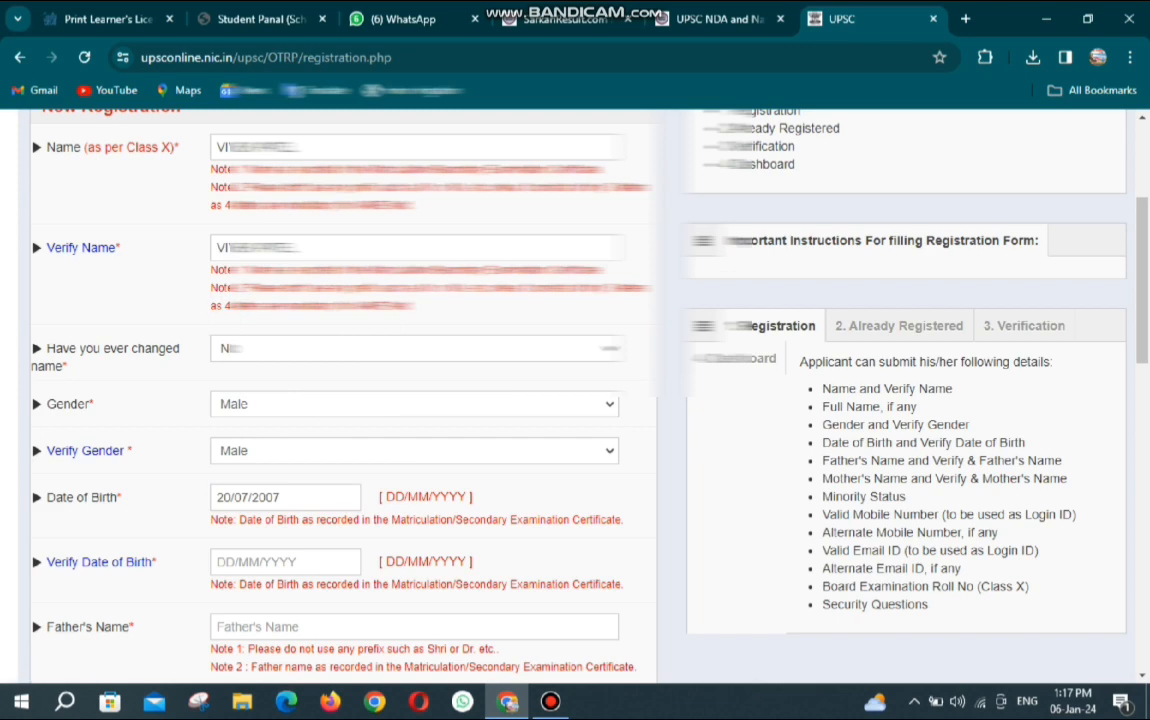
{"action": "left_click", "coordinate": [285, 561]}
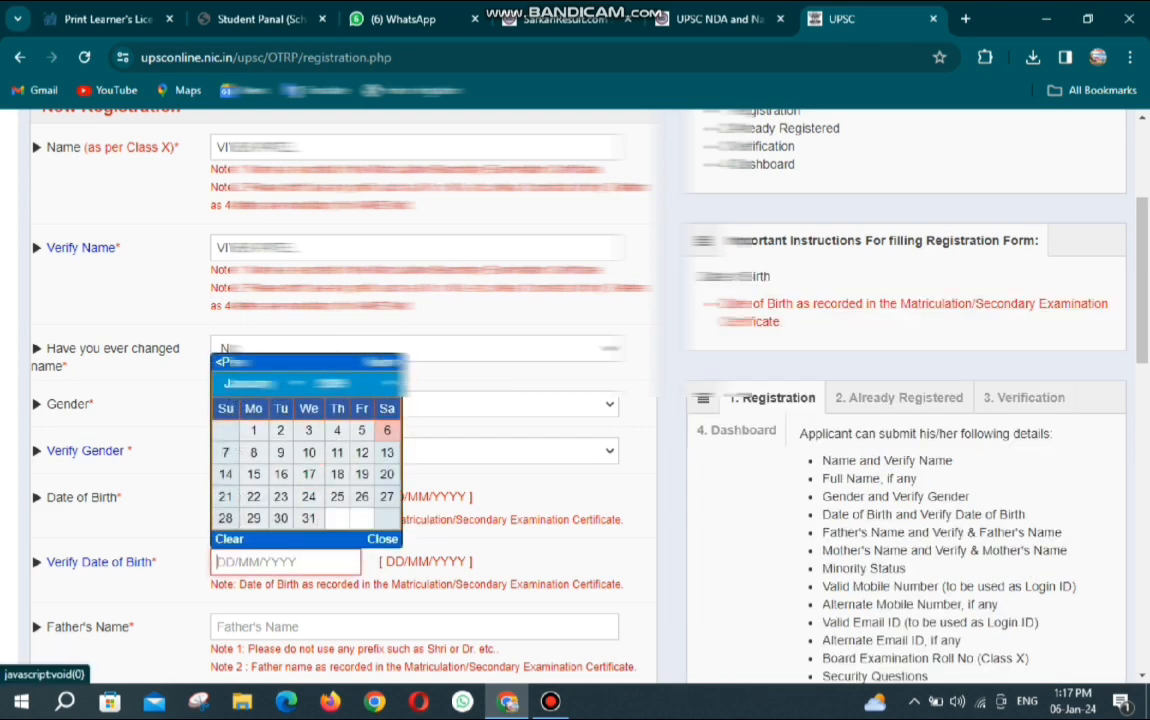
{"action": "left_click", "coordinate": [340, 383]}
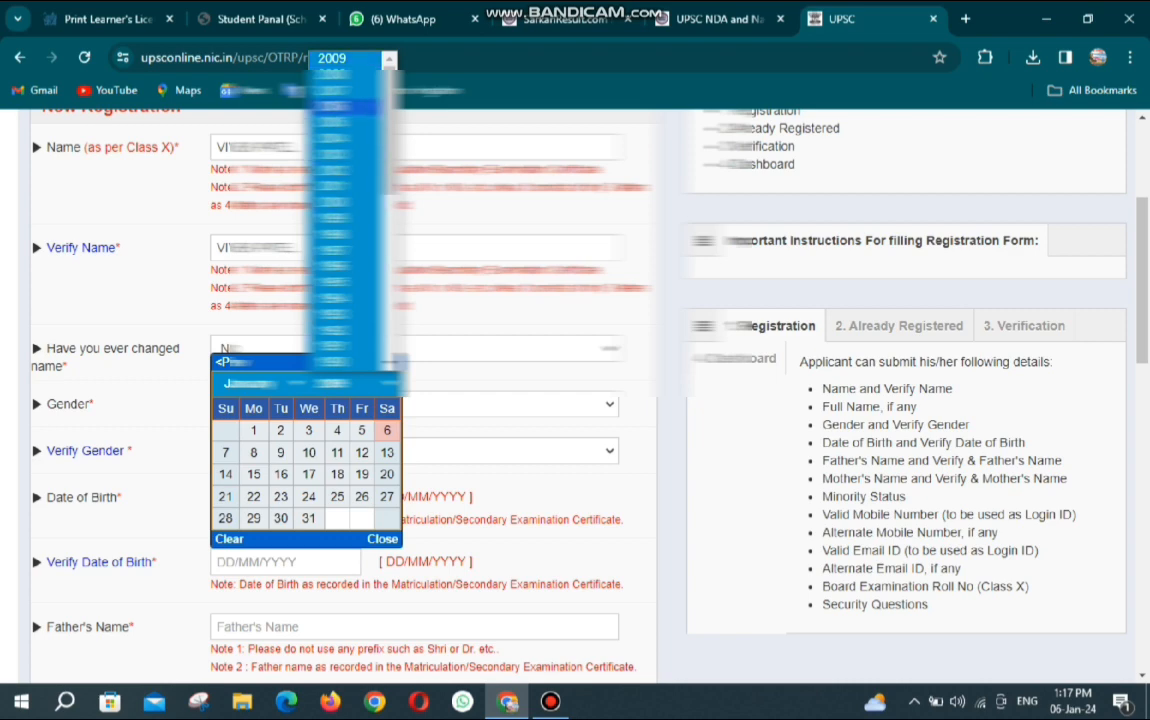
{"action": "left_click", "coordinate": [335, 91]}
{"action": "left_click", "coordinate": [258, 383]}
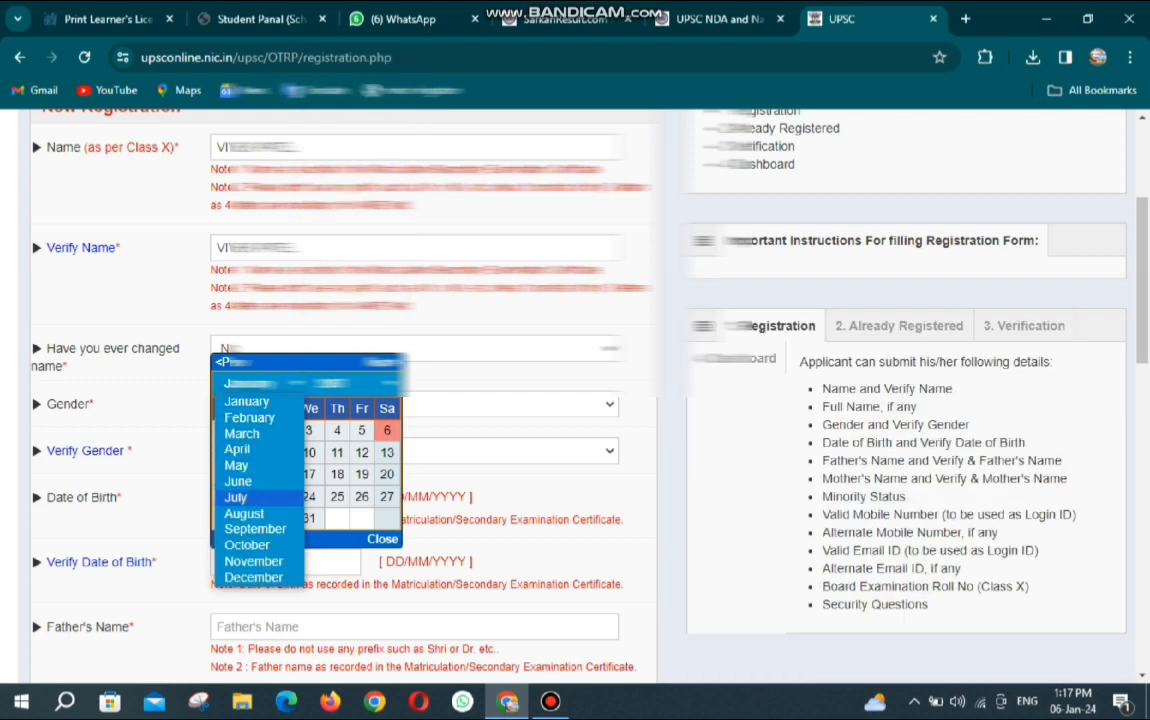
{"action": "left_click", "coordinate": [235, 497]}
{"action": "left_click", "coordinate": [362, 474]}
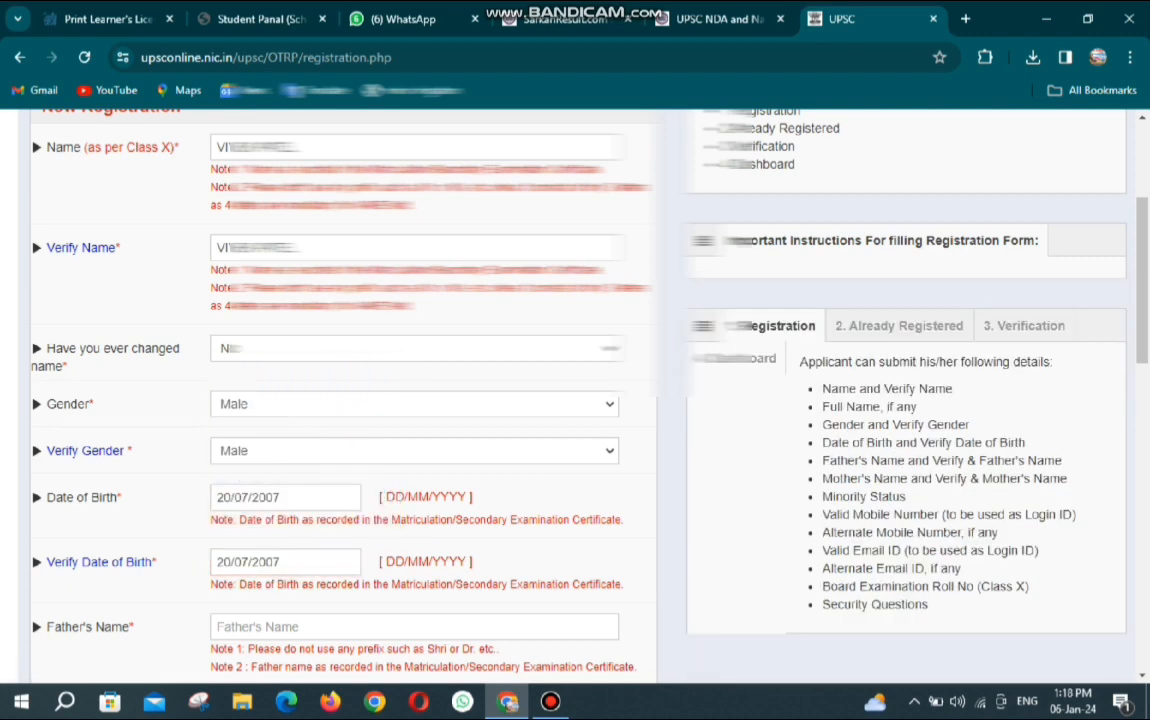
Enter the father's and mother's names, each with its matching verify field.
{"action": "scroll", "coordinate": [575, 400], "scroll_direction": "down", "scroll_amount": 5}
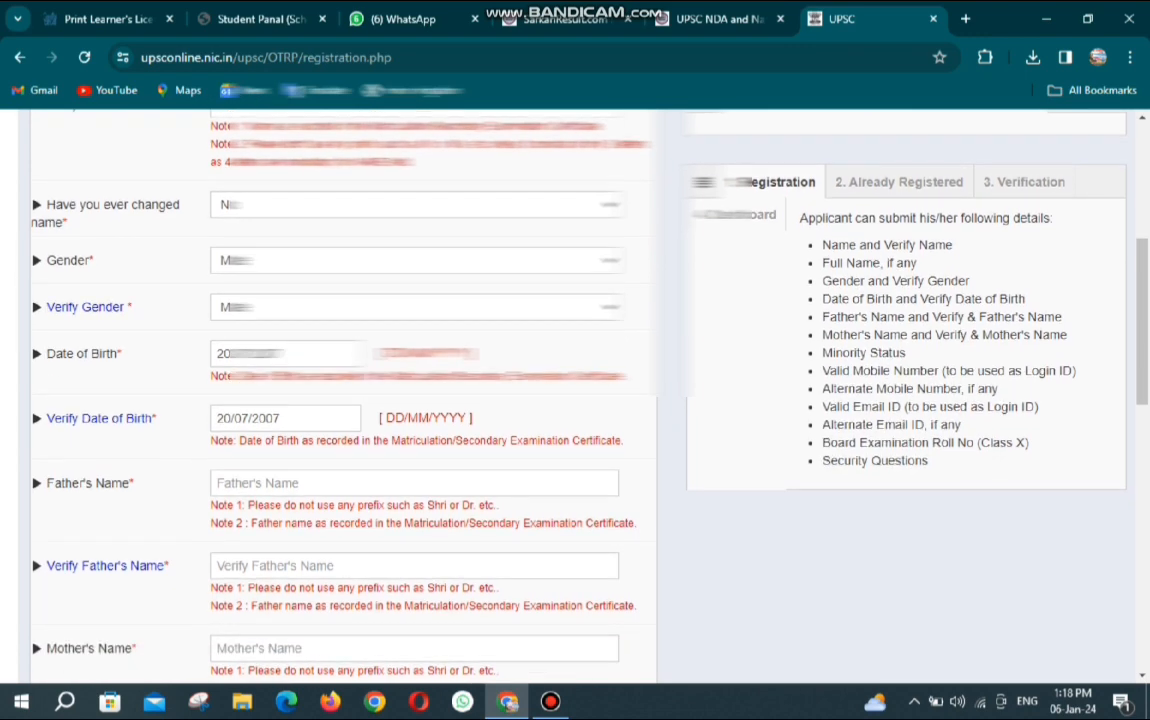
{"action": "left_click", "coordinate": [400, 339]}
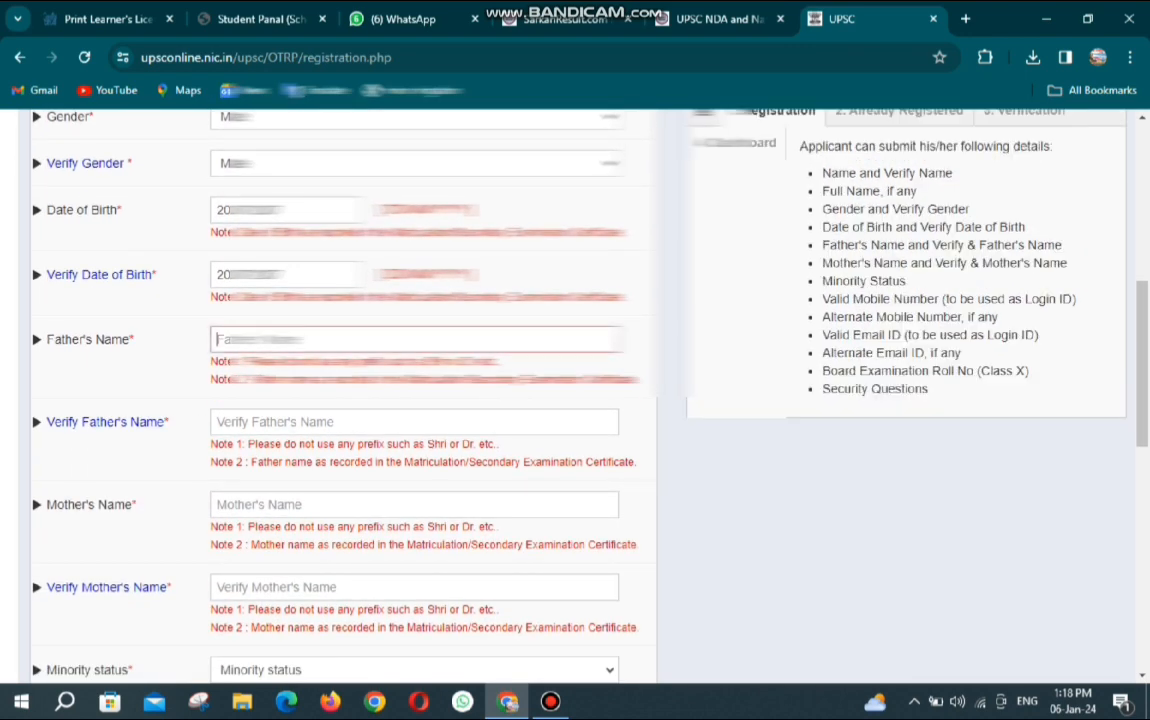
{"action": "key", "text": "ctrl+v"}
{"action": "key", "text": "Tab"}
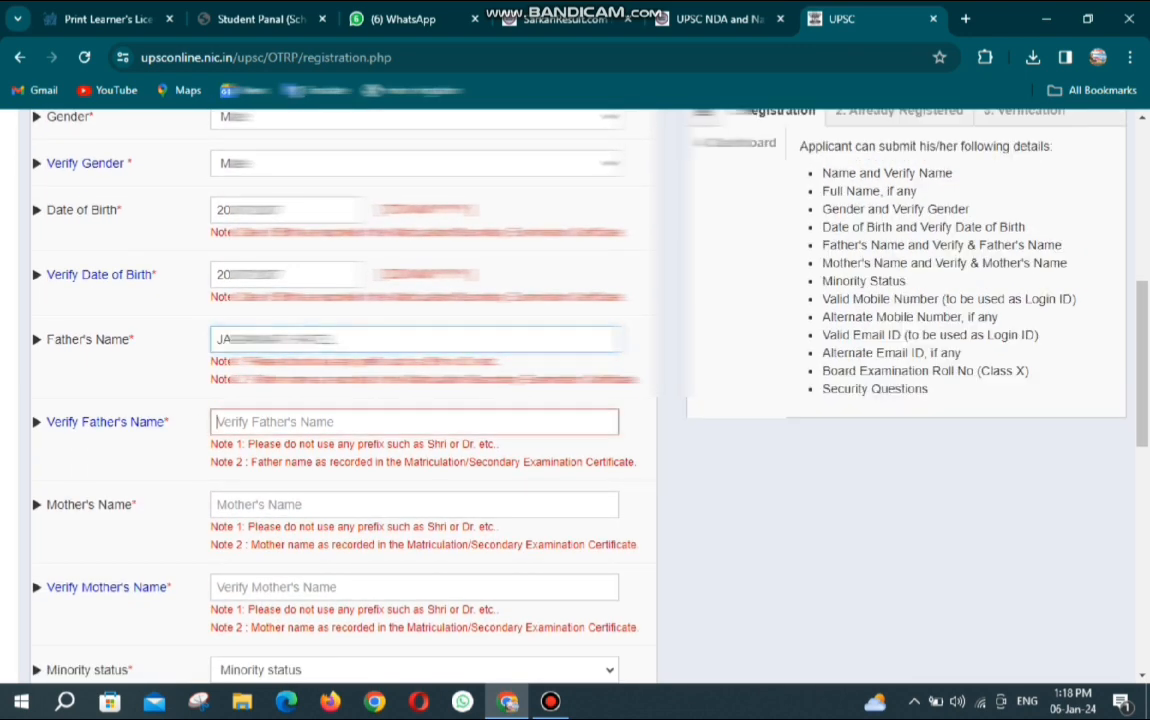
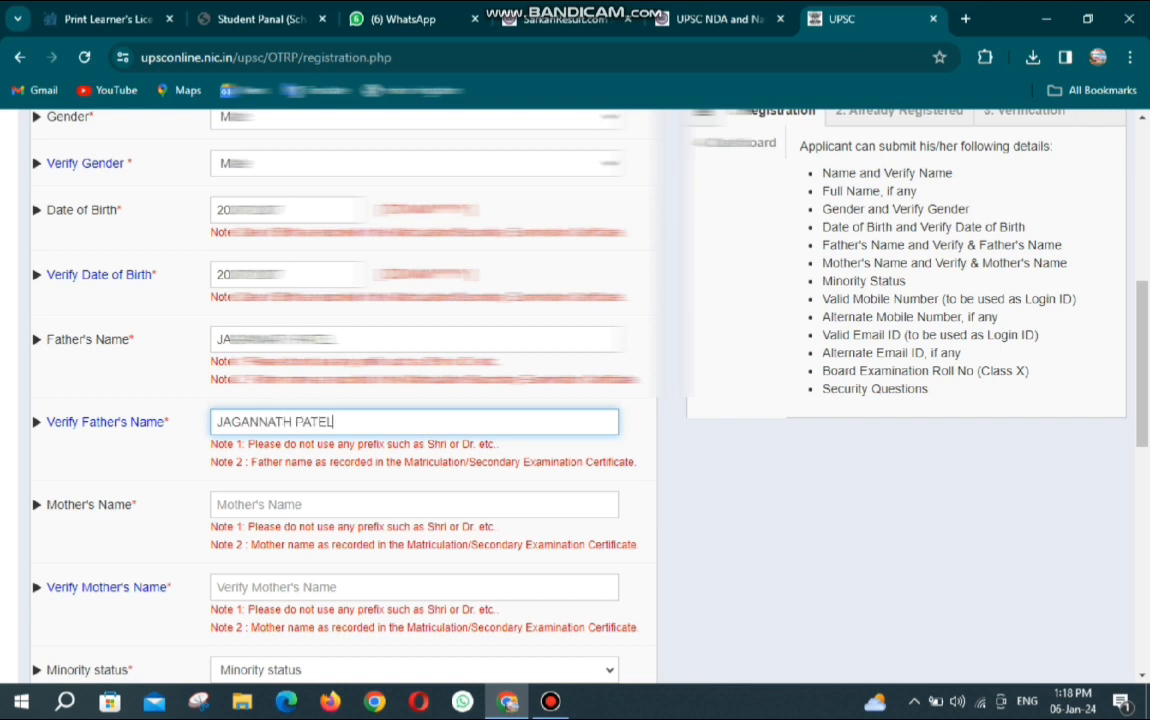
{"action": "key", "text": "Tab"}
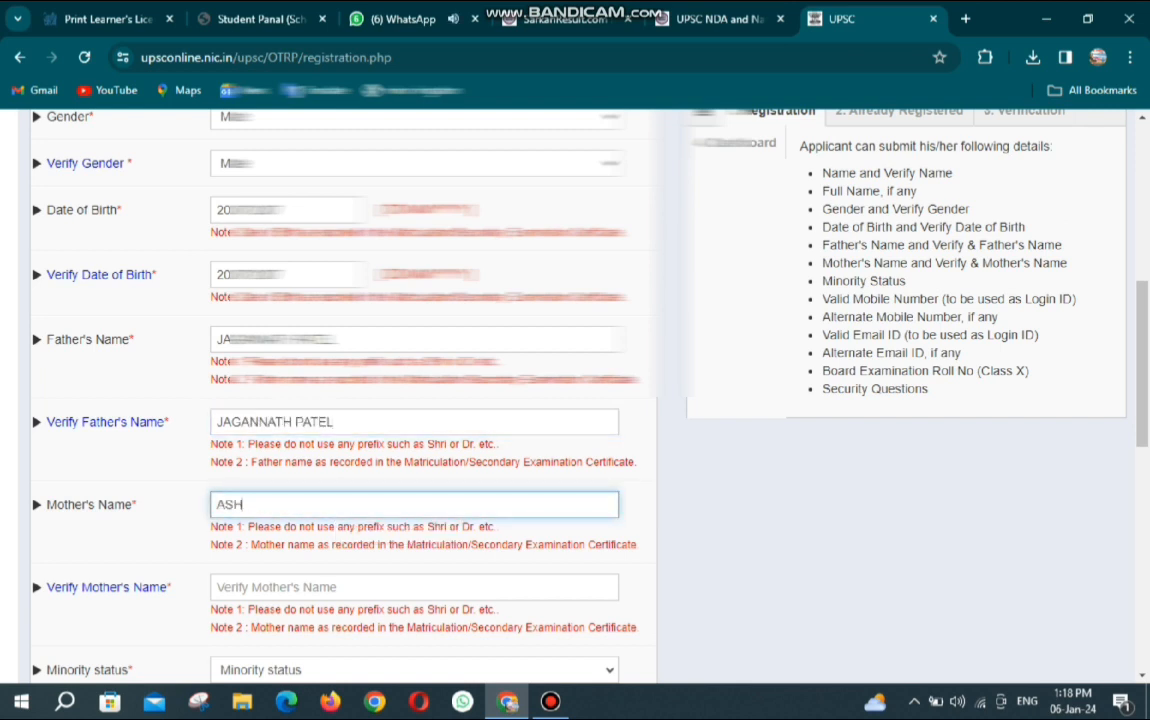
{"action": "key", "text": "Tab"}
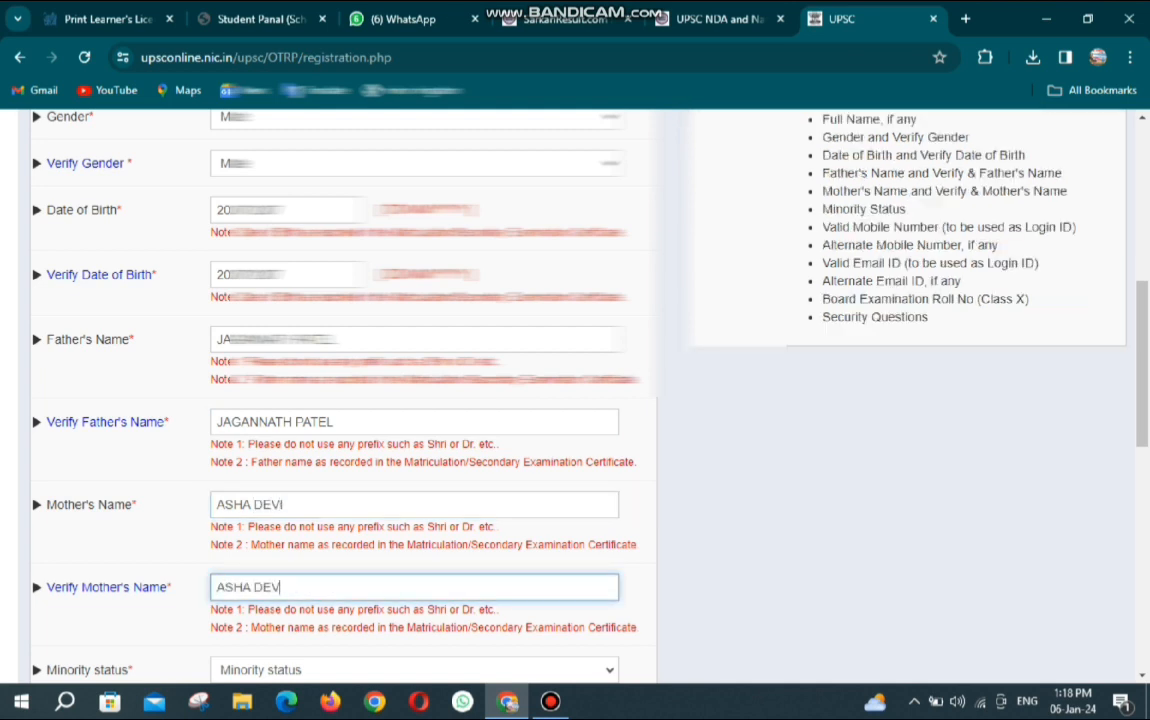
{"action": "scroll", "coordinate": [530, 400], "scroll_direction": "down", "scroll_amount": 3}
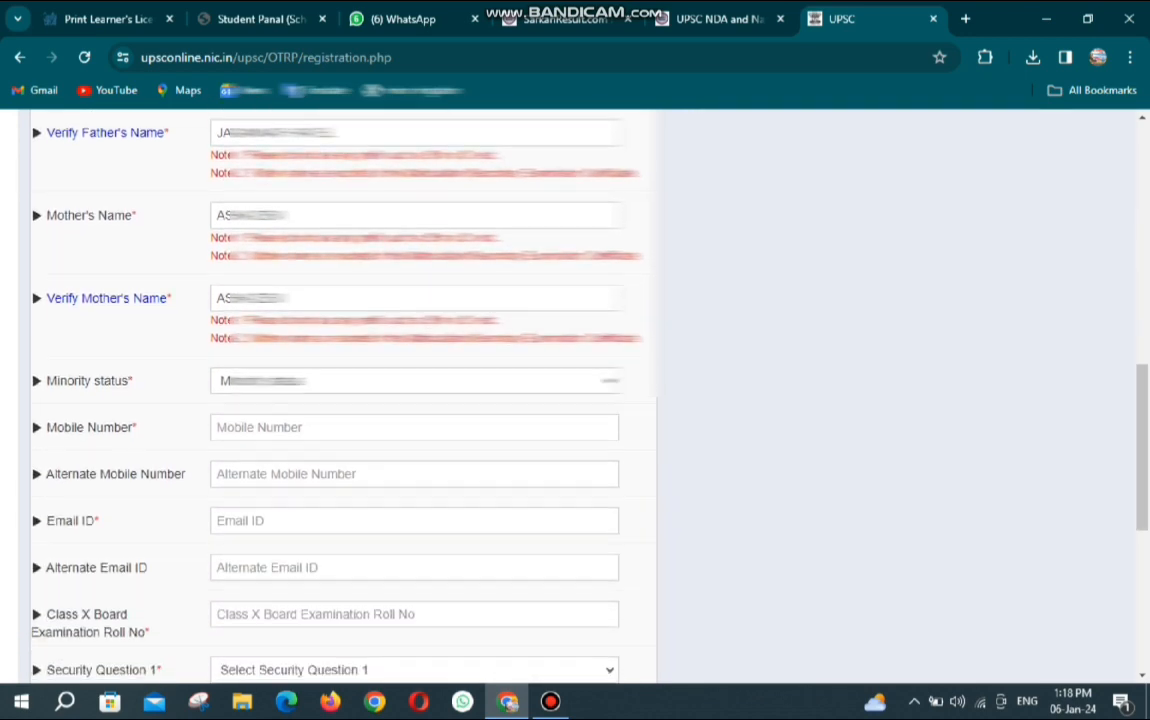
Toggle the Minority status dropdown between No and Yes.
{"action": "scroll", "coordinate": [530, 400], "scroll_direction": "down", "scroll_amount": 1}
{"action": "left_click", "coordinate": [414, 275]}
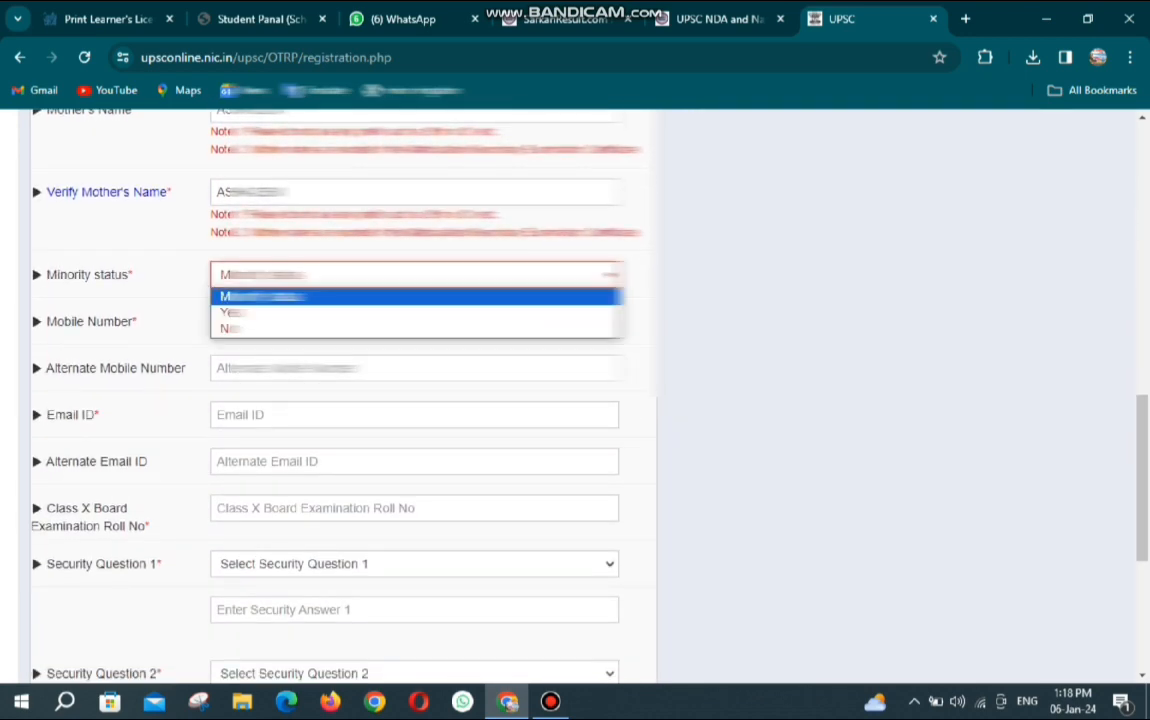
{"action": "left_click", "coordinate": [414, 275]}
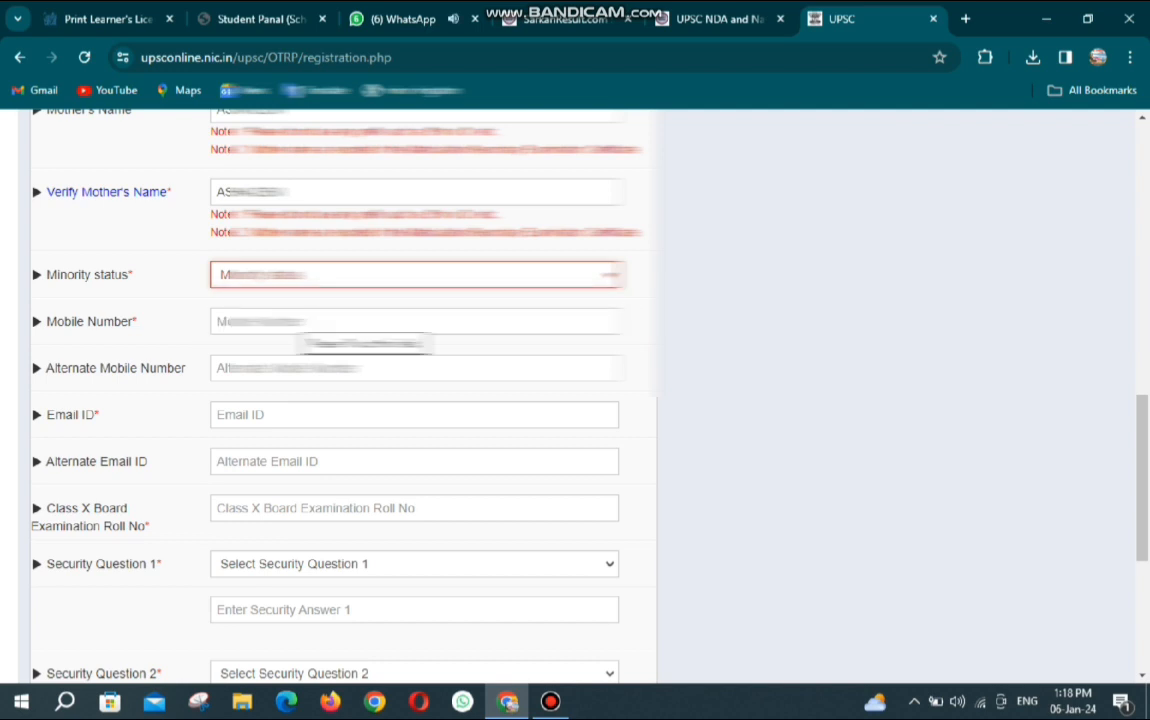
{"action": "left_click", "coordinate": [414, 275]}
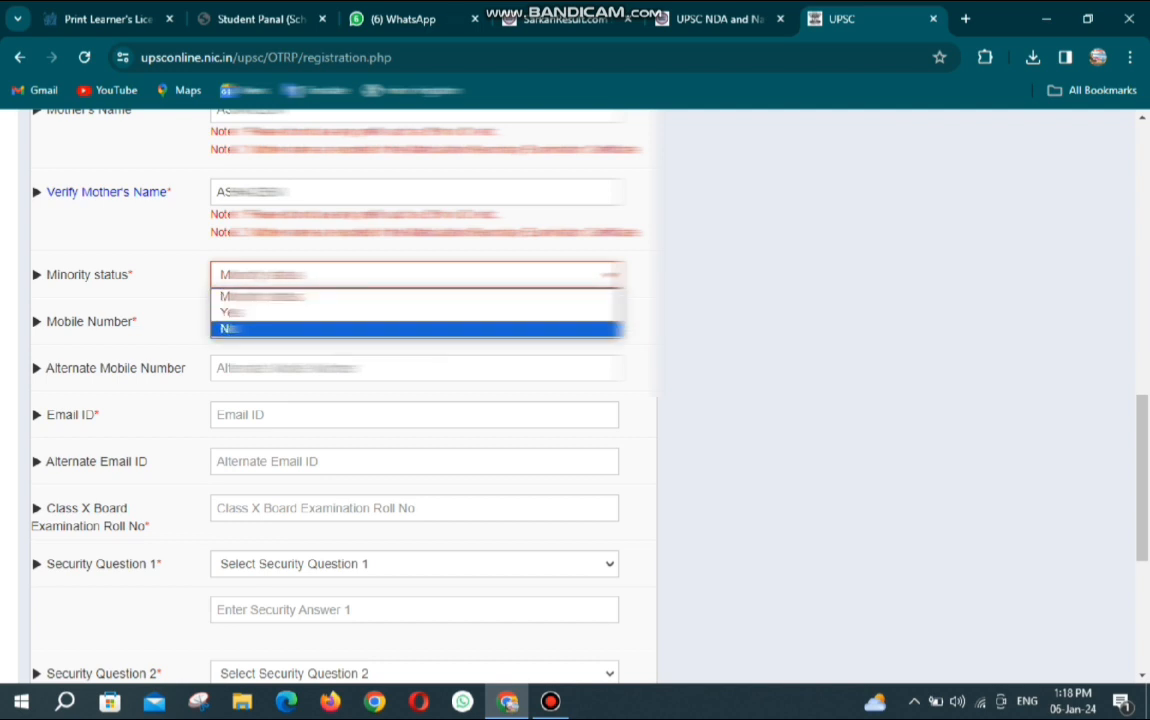
{"action": "left_click", "coordinate": [240, 329]}
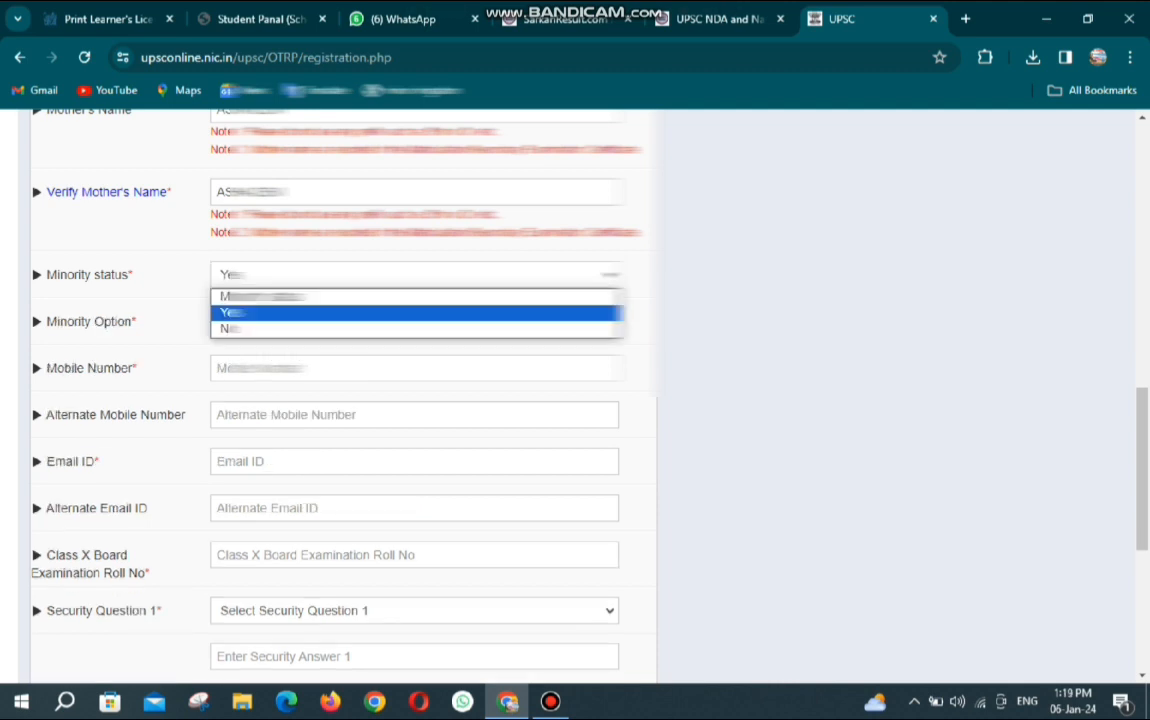
{"action": "left_click", "coordinate": [300, 313]}
{"action": "left_click", "coordinate": [300, 275]}
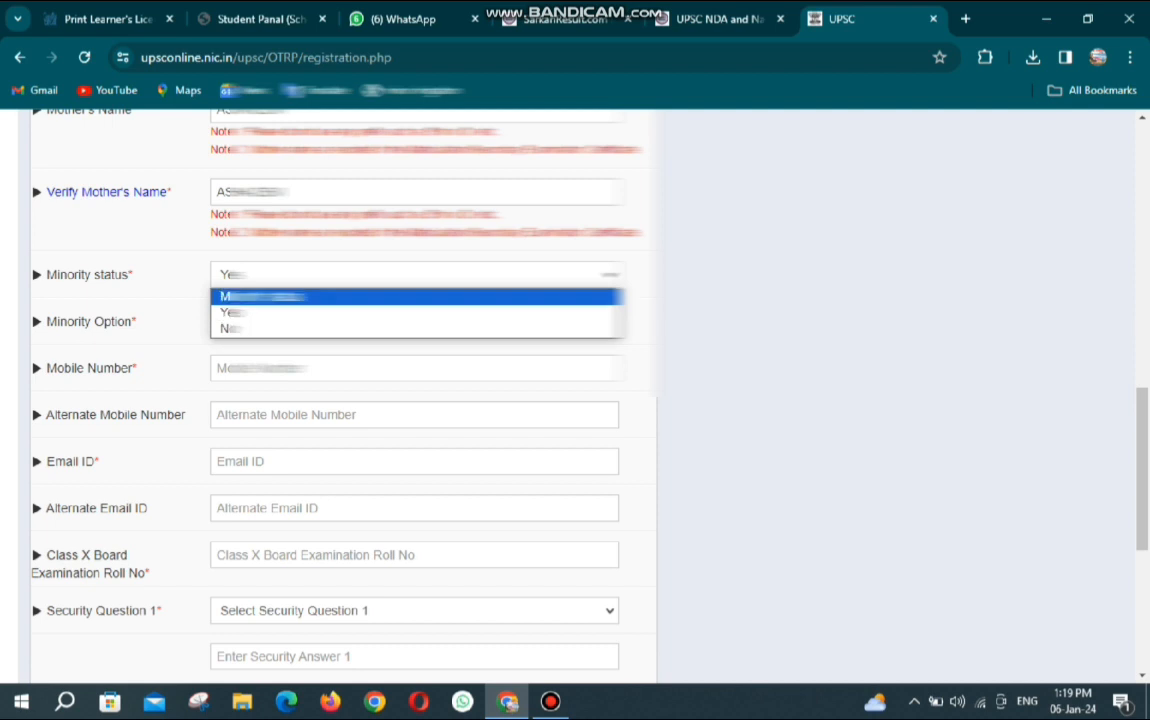
{"action": "left_click", "coordinate": [300, 312]}
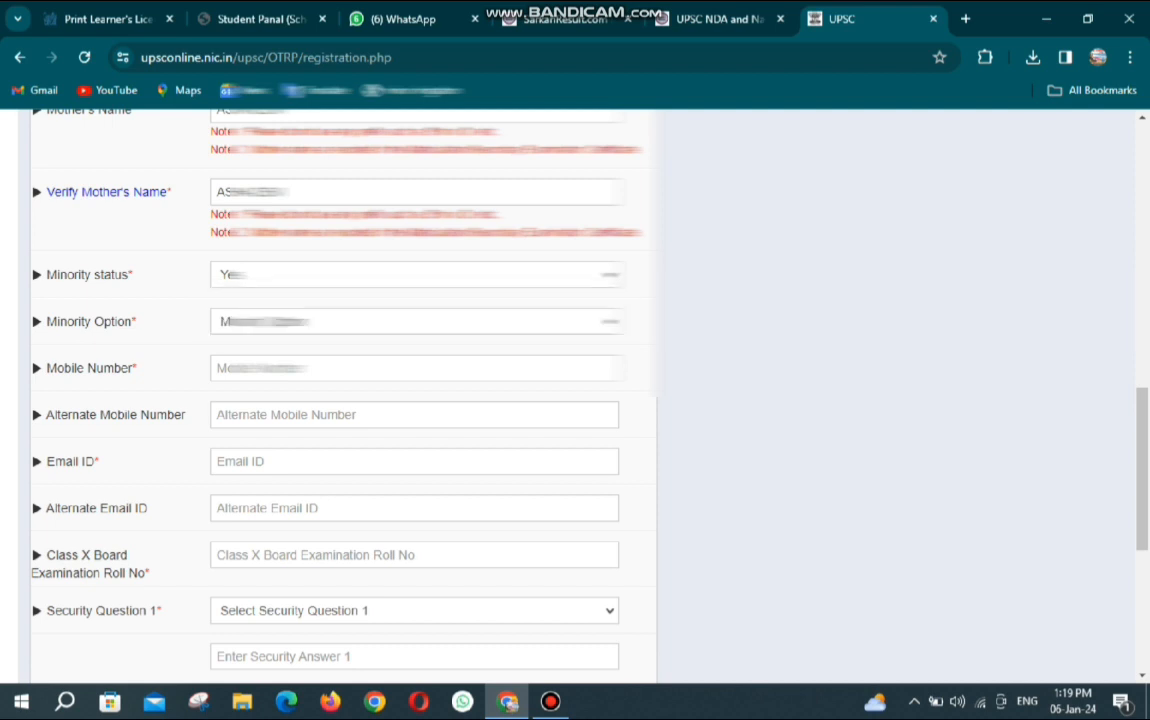
Browse the Minority Option communities, then settle minority status on No.
{"action": "left_click", "coordinate": [414, 322]}
{"action": "key", "text": "Down"}
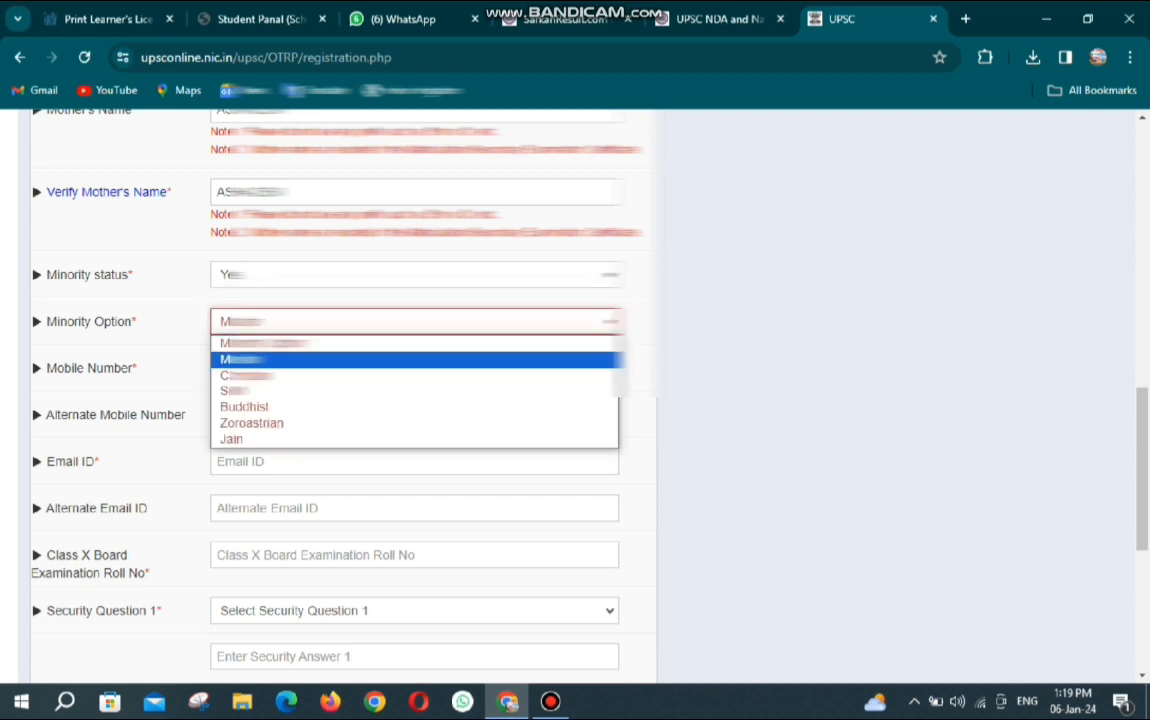
{"action": "key", "text": "Down"}
{"action": "key", "text": "Down"}
{"action": "key", "text": "Down"}
{"action": "key", "text": "Down"}
{"action": "key", "text": "Down"}
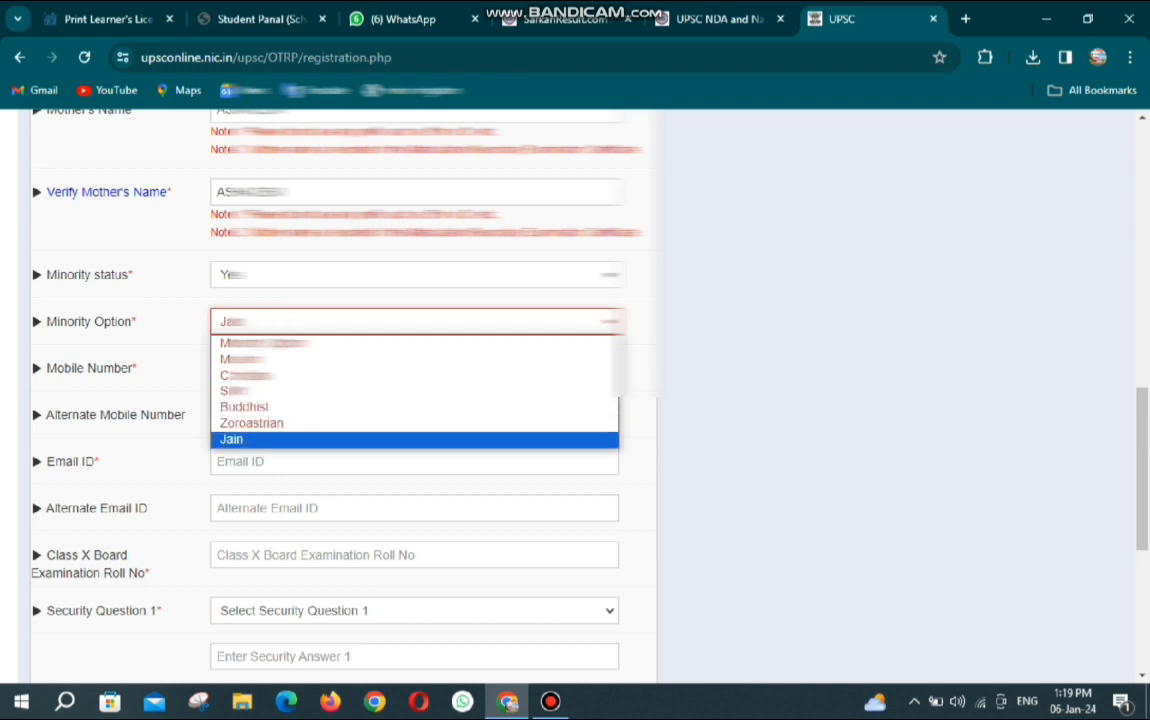
{"action": "key", "text": "Up"}
{"action": "key", "text": "Up"}
{"action": "key", "text": "Up"}
{"action": "key", "text": "Up"}
{"action": "key", "text": "Up"}
{"action": "key", "text": "Up"}
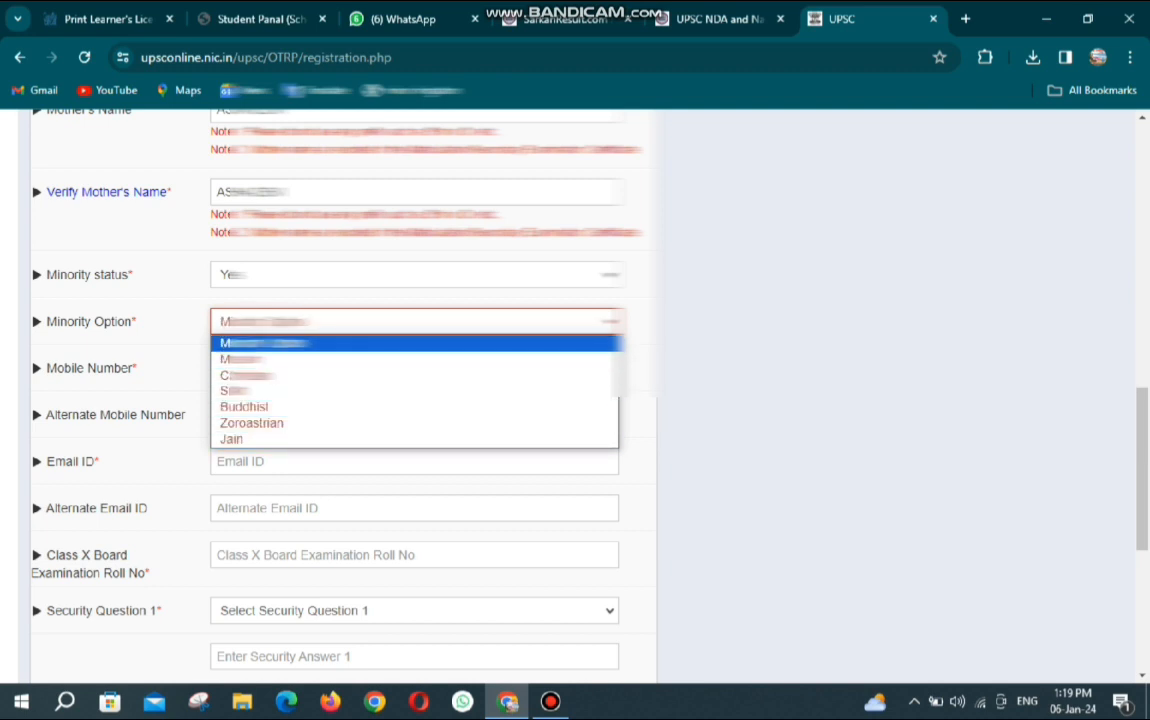
{"action": "left_click", "coordinate": [414, 343]}
{"action": "left_click", "coordinate": [414, 275]}
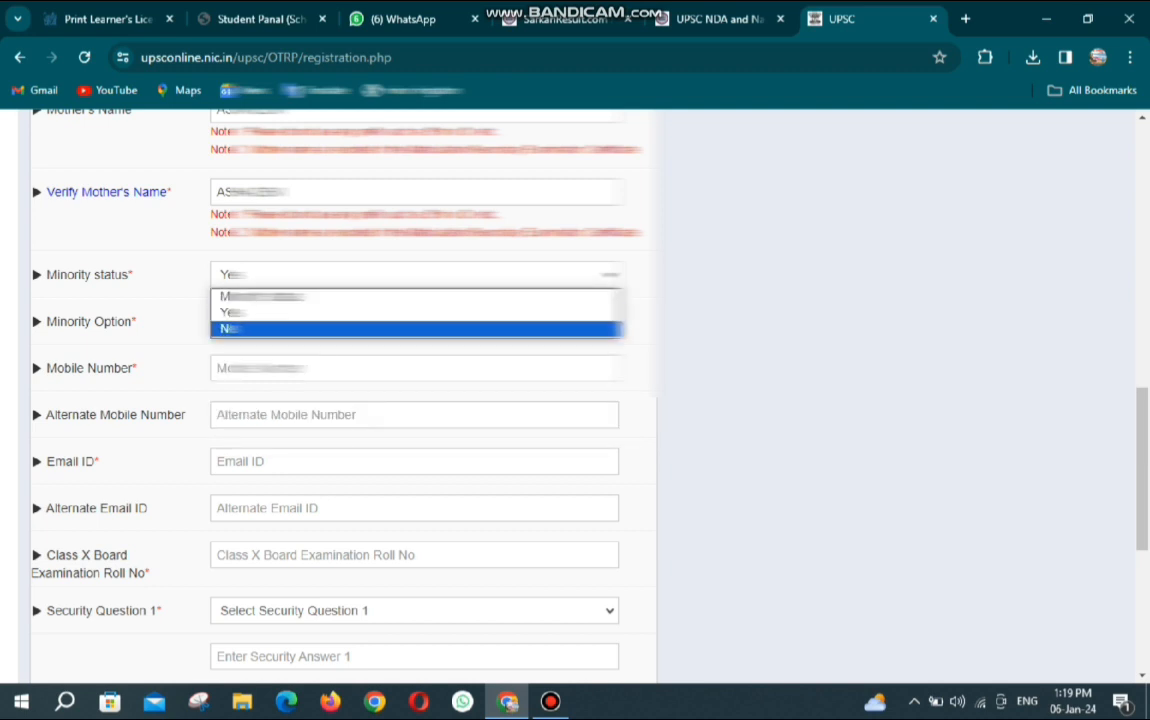
{"action": "left_click", "coordinate": [260, 329]}
{"action": "left_click", "coordinate": [260, 325]}
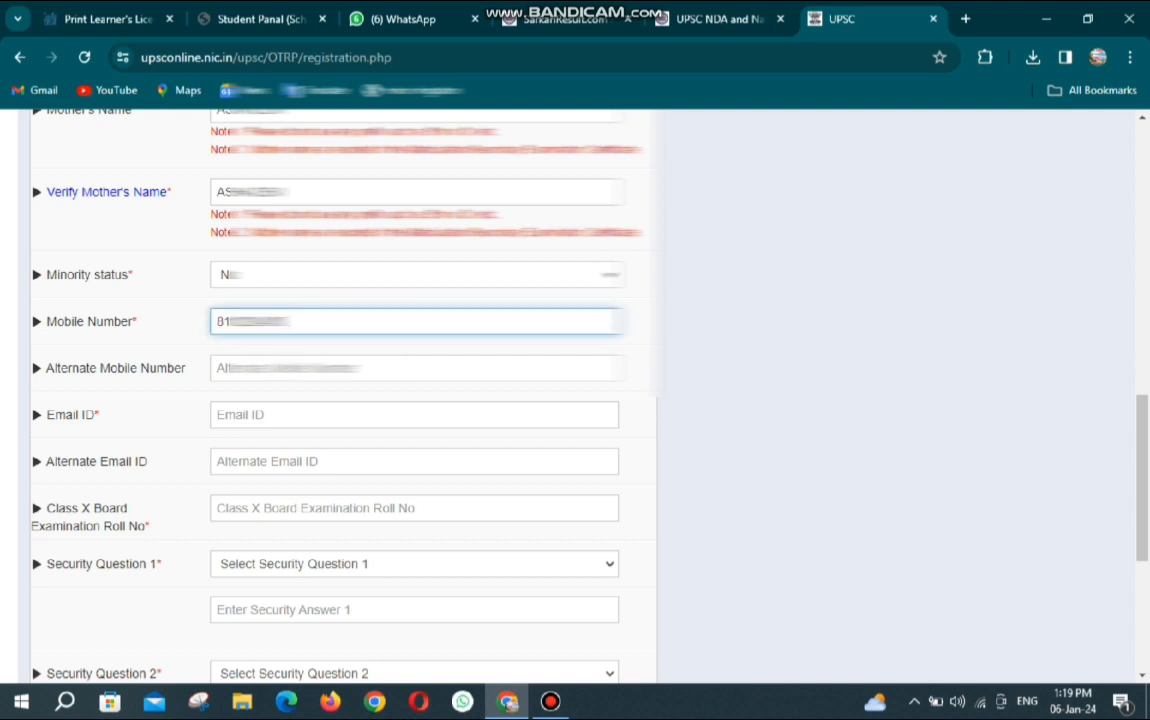
Enter the alternate mobile number, alternate e-mail ID and Class X board roll number.
{"action": "left_click", "coordinate": [290, 369]}
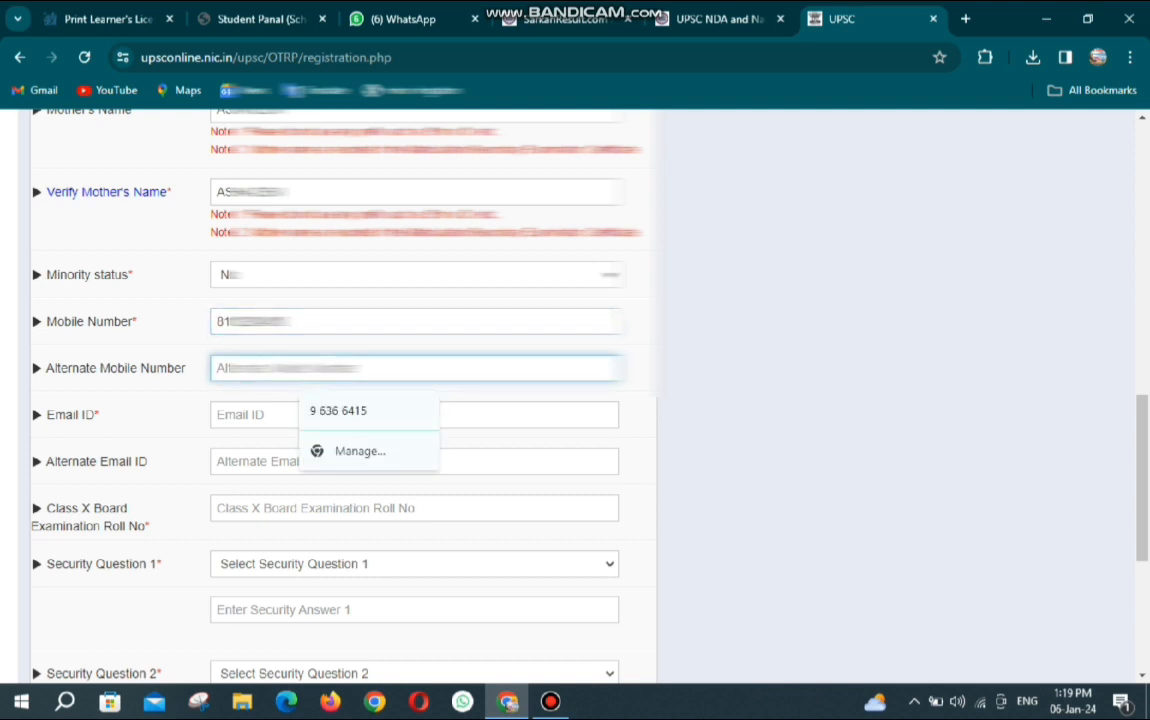
{"action": "type", "text": "85"}
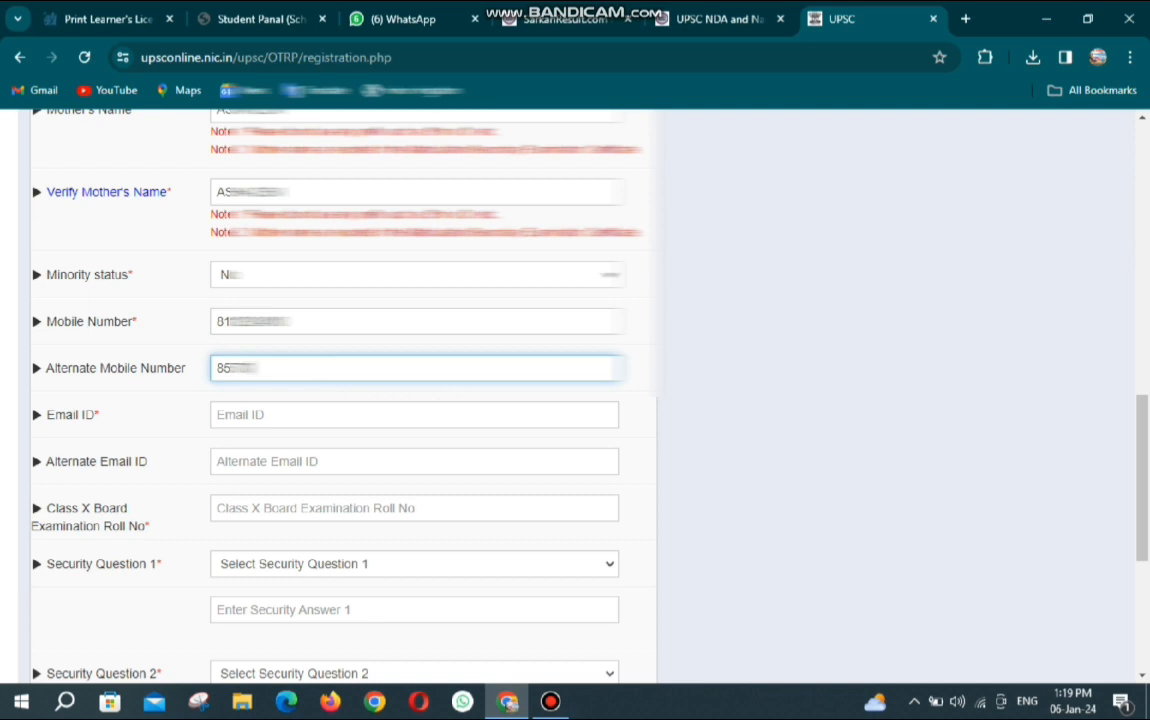
{"action": "type", "text": "***"}
{"action": "left_click", "coordinate": [290, 415]}
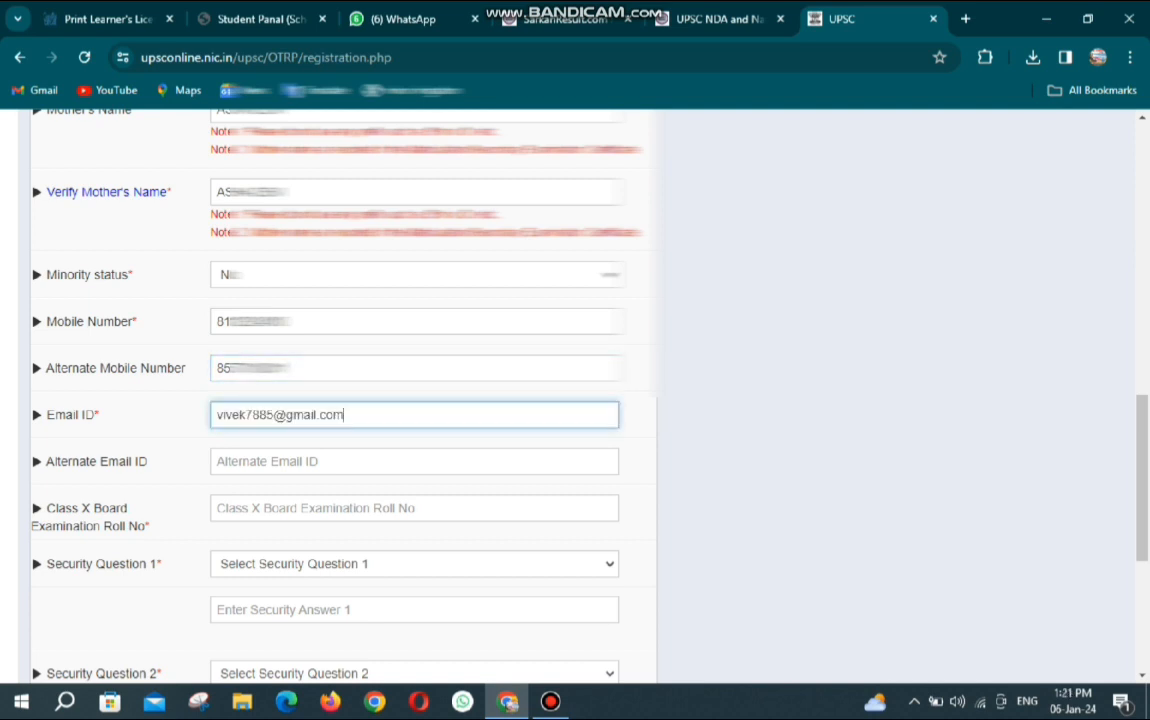
{"action": "left_click", "coordinate": [300, 461]}
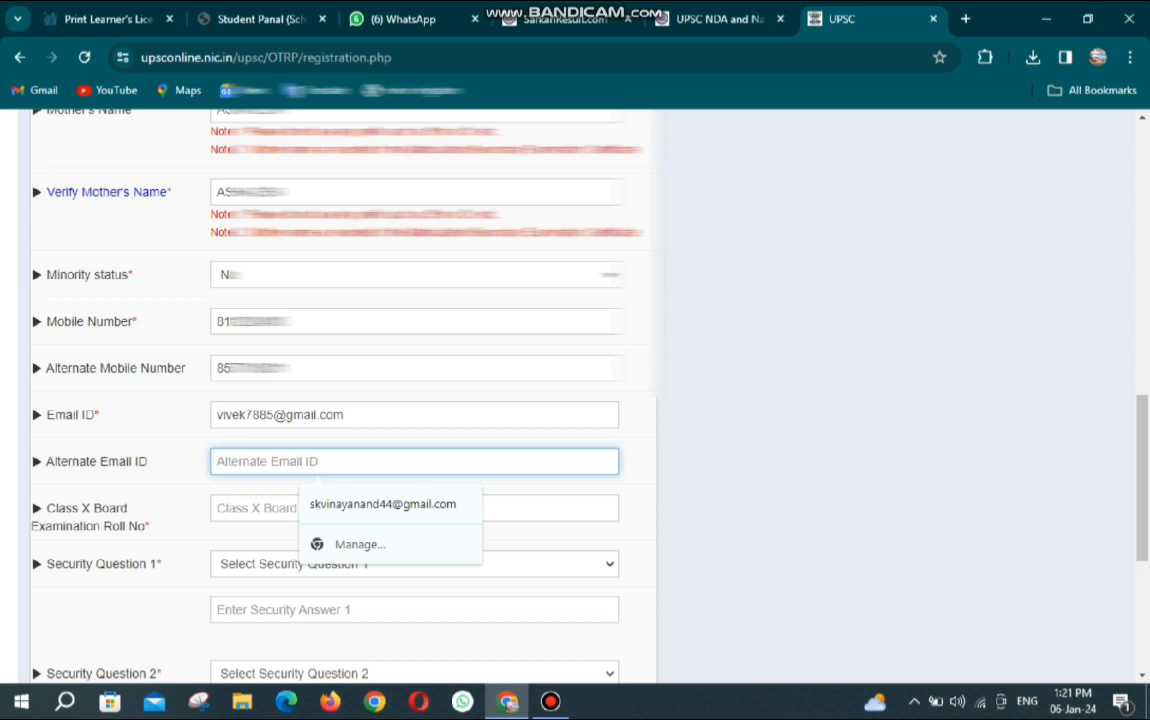
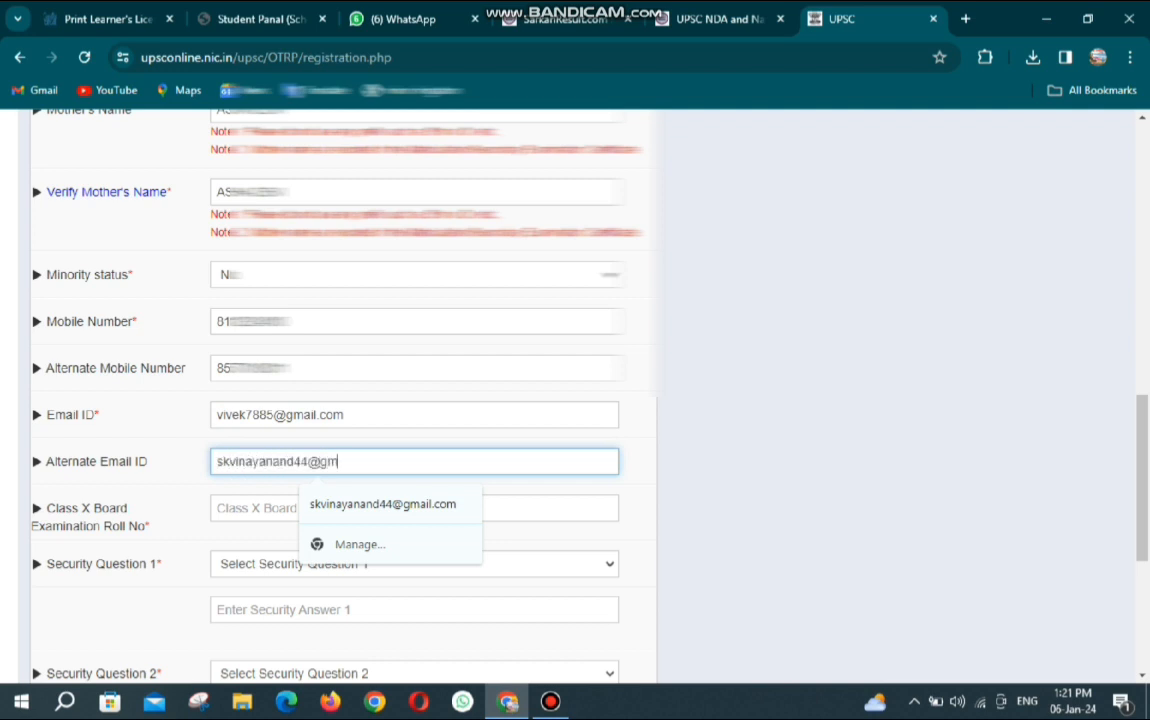
{"action": "key", "text": "Tab"}
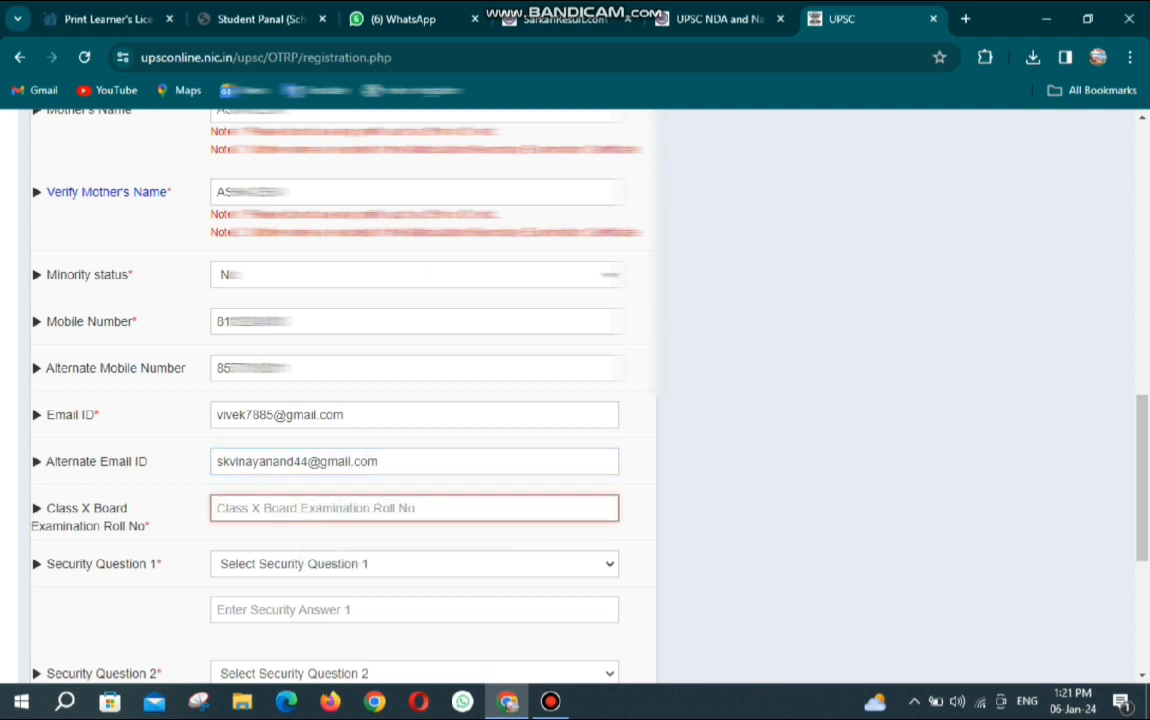
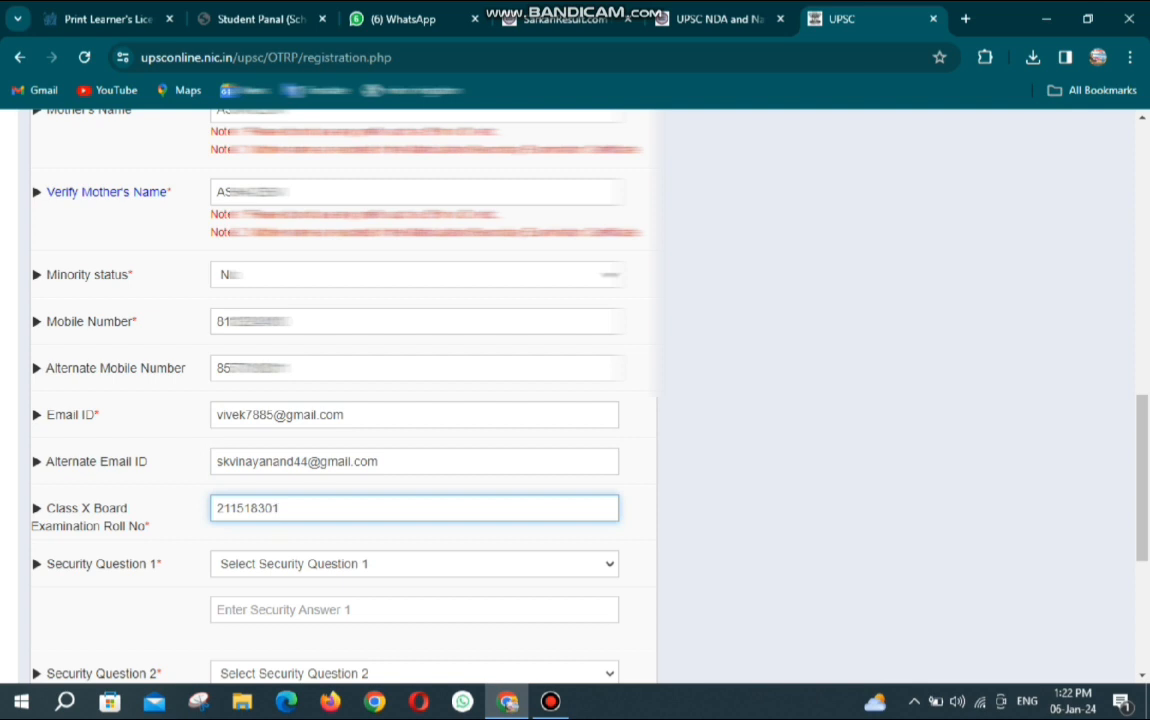
Choose the childhood name question as Security Question 1 and enter its answer.
{"action": "left_click", "coordinate": [370, 564]}
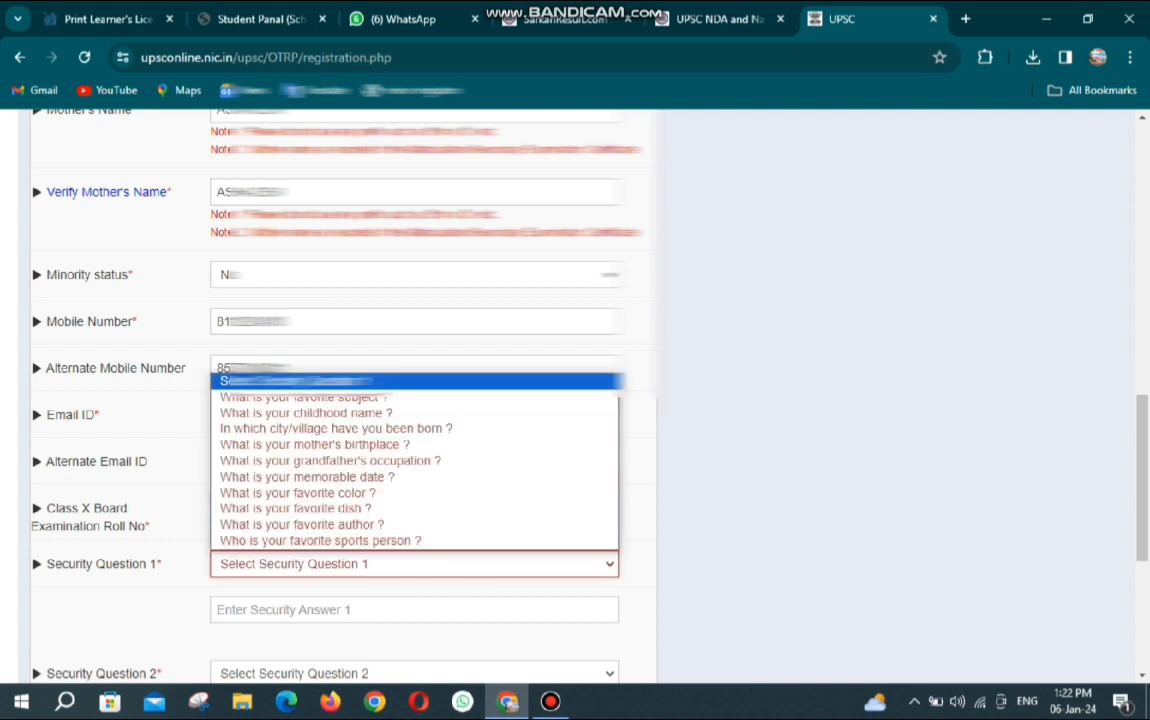
{"action": "key", "text": "Down"}
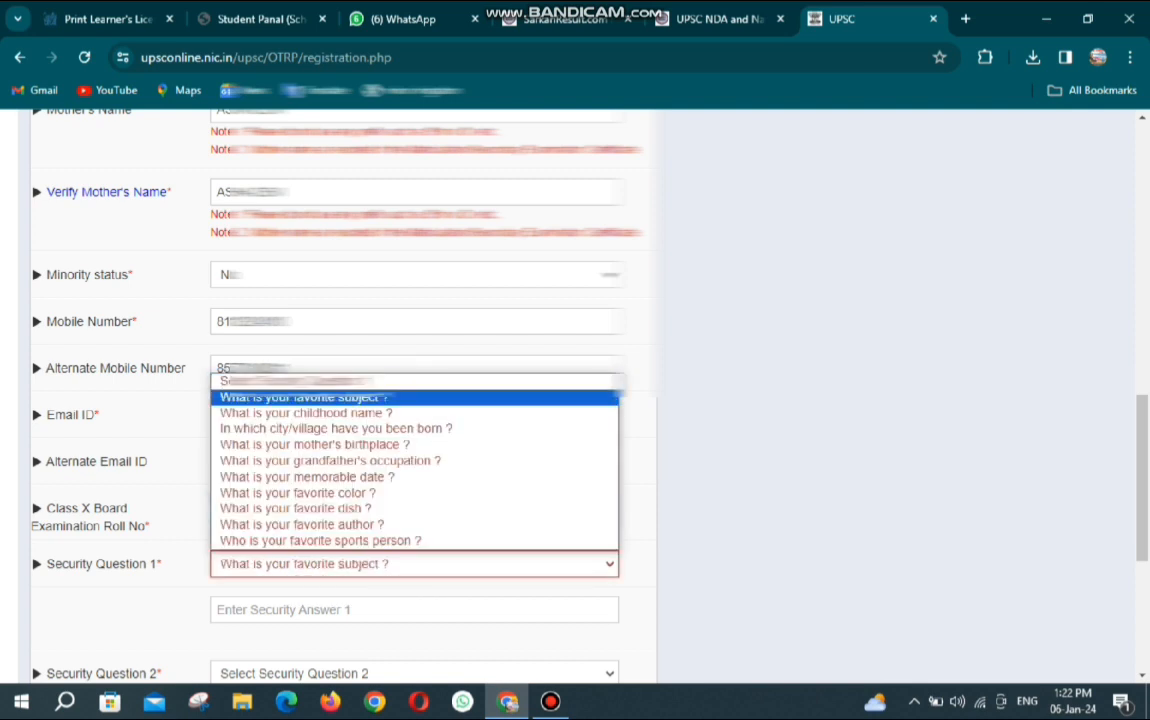
{"action": "key", "text": "Down"}
{"action": "key", "text": "Up"}
{"action": "key", "text": "Down"}
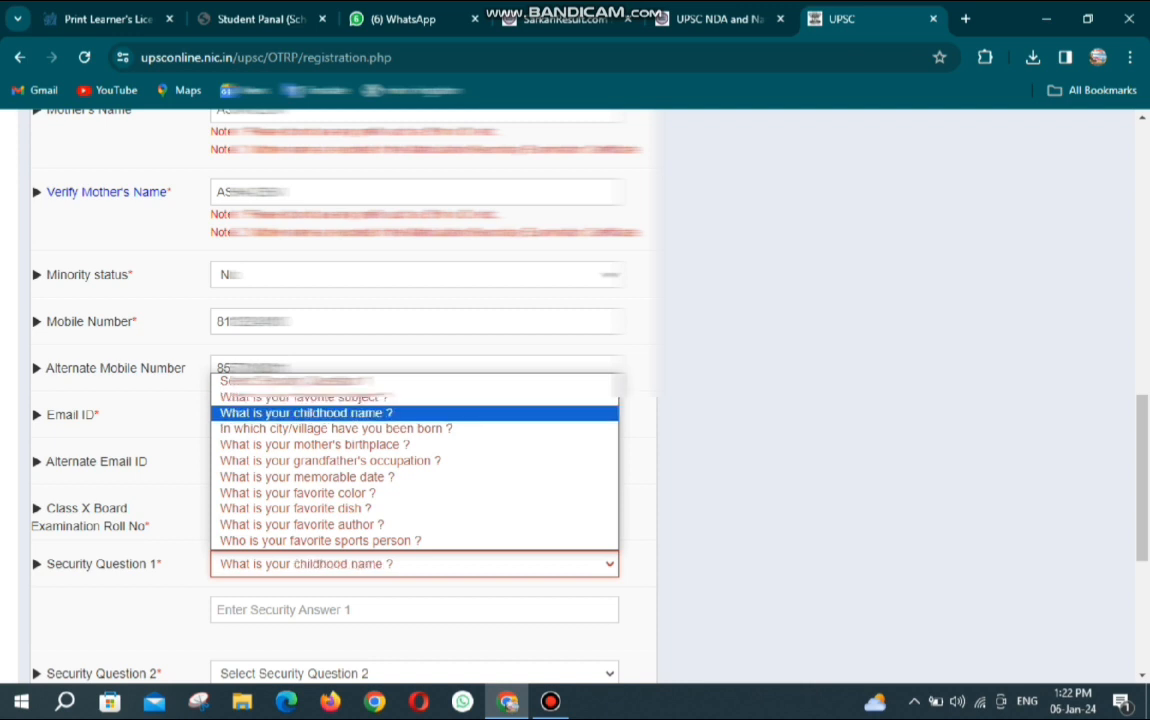
{"action": "key", "text": "Return"}
{"action": "left_click", "coordinate": [414, 610]}
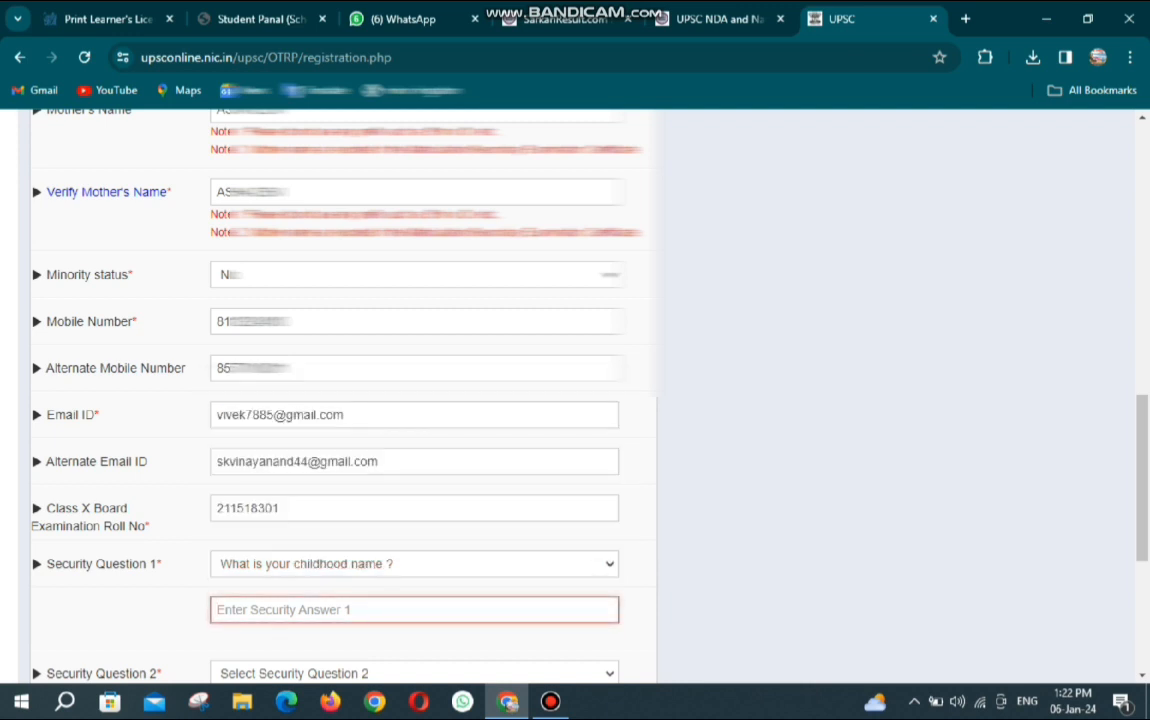
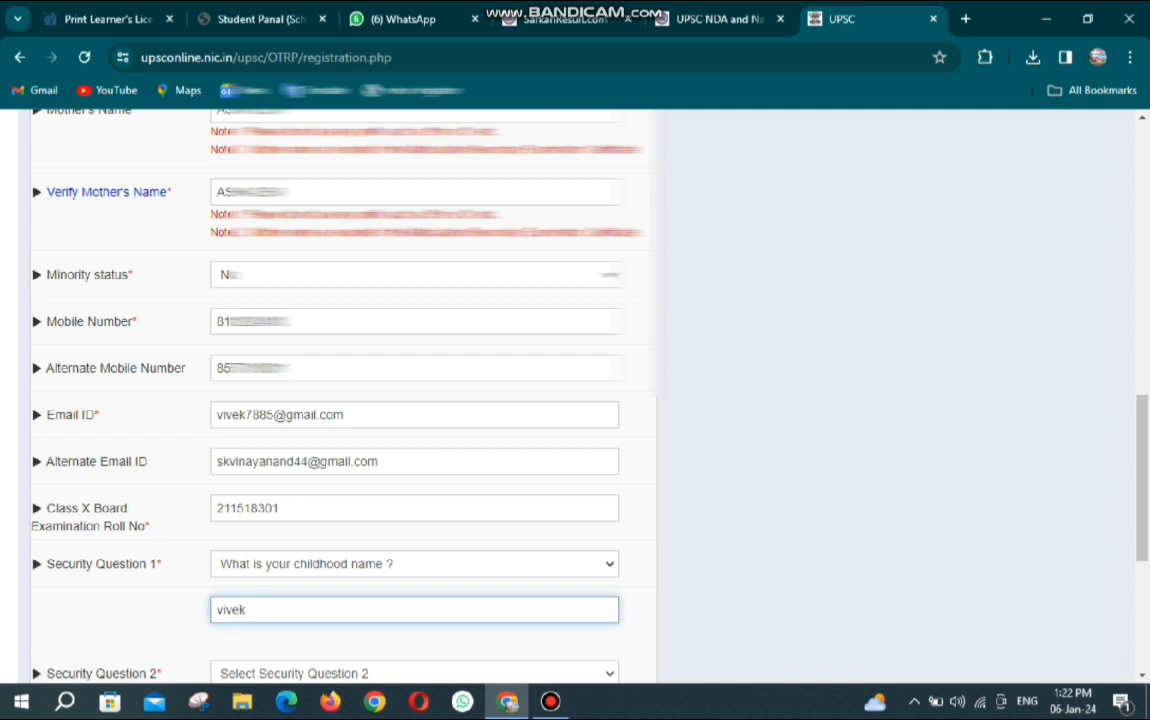
{"action": "scroll", "coordinate": [575, 400], "scroll_direction": "down", "scroll_amount": 3}
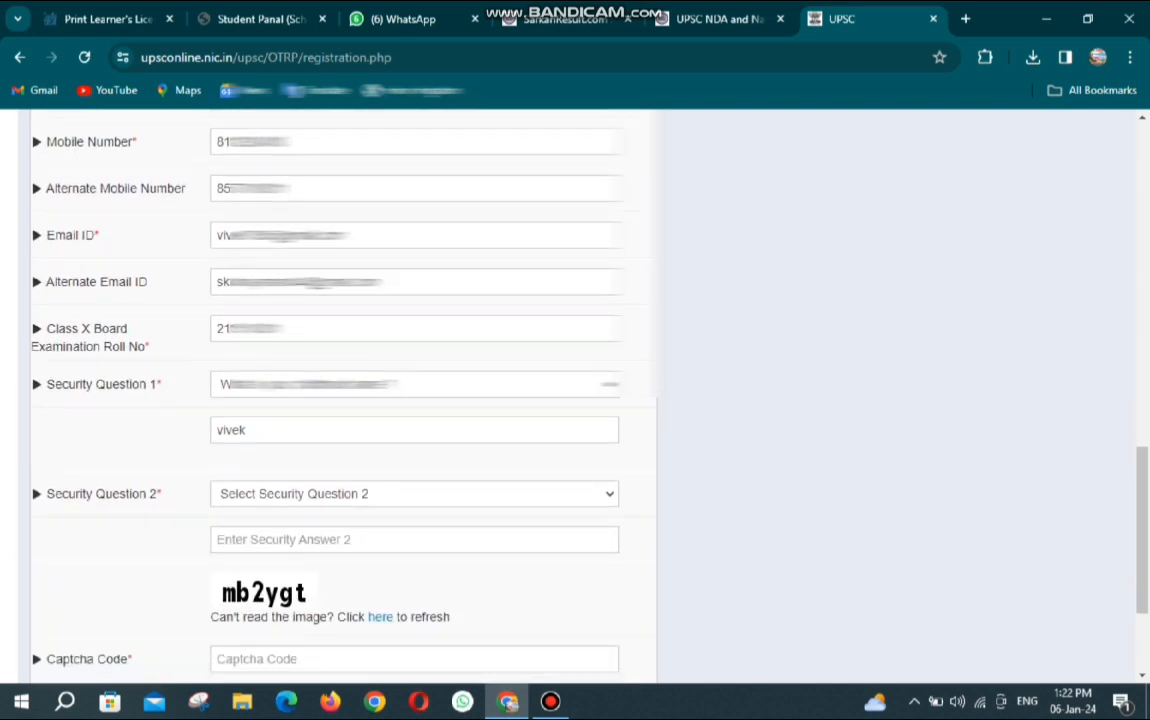
Choose 'What is your mother's birthplace ?' as Security Question 2 and enter its answer.
{"action": "left_click", "coordinate": [414, 494]}
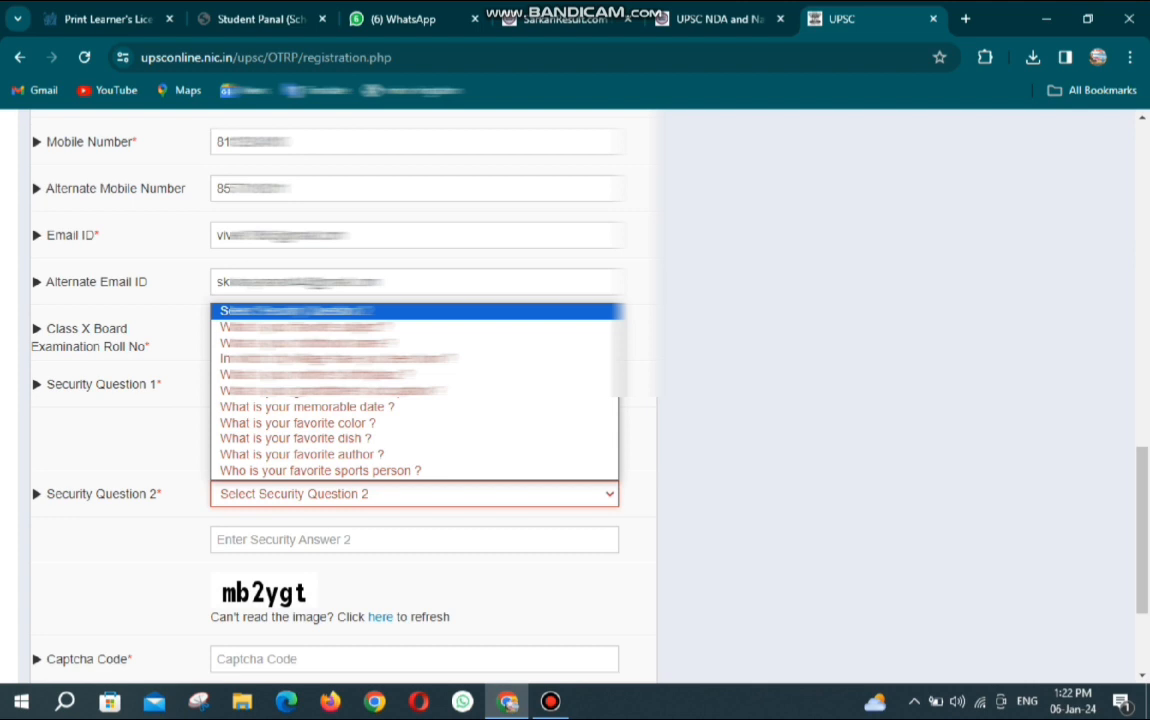
{"action": "key", "text": "Down"}
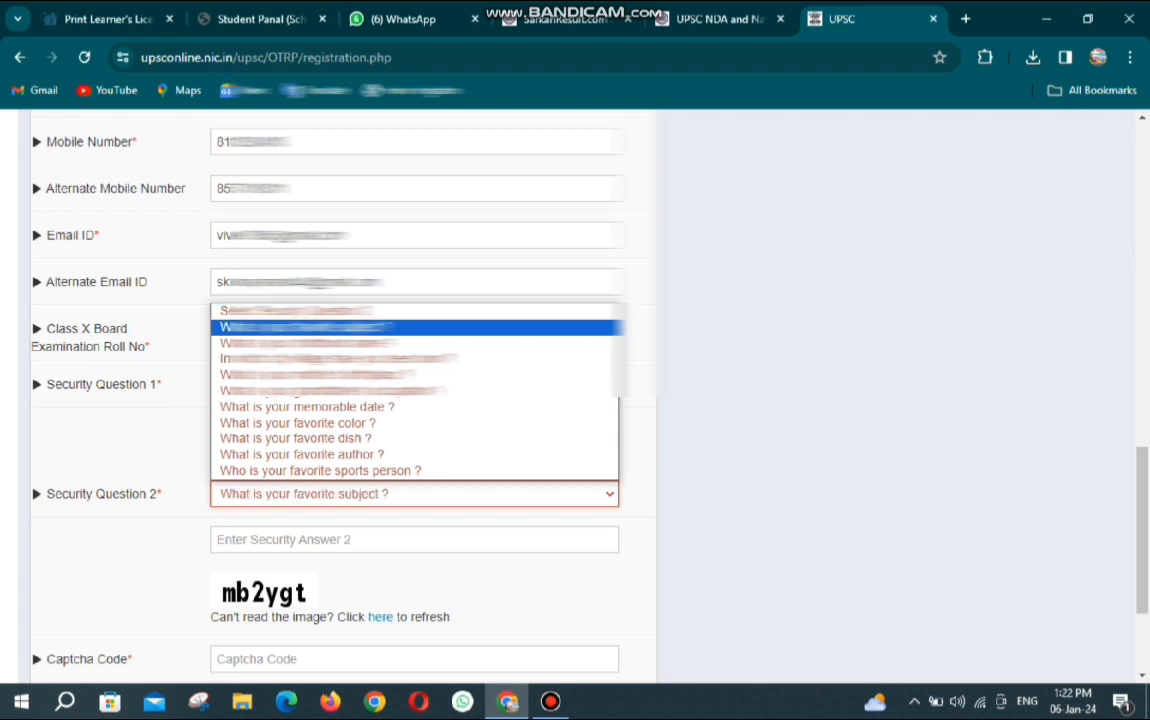
{"action": "key", "text": "Down"}
{"action": "key", "text": "Down"}
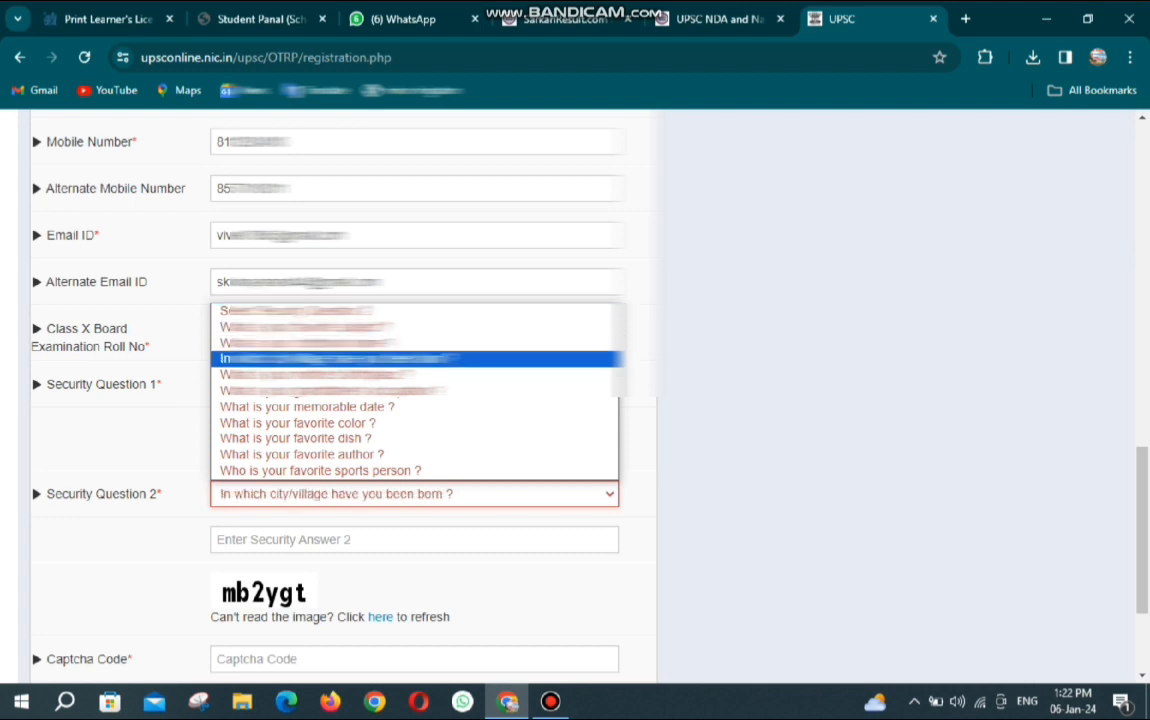
{"action": "key", "text": "Down"}
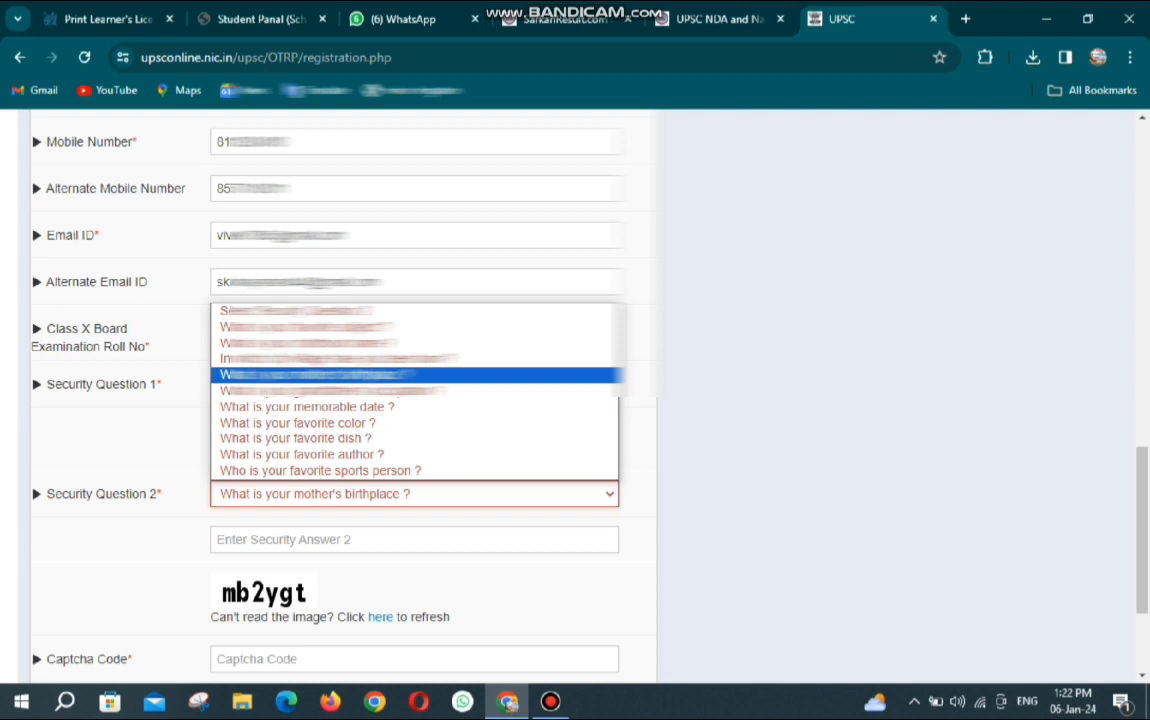
{"action": "key", "text": "Return"}
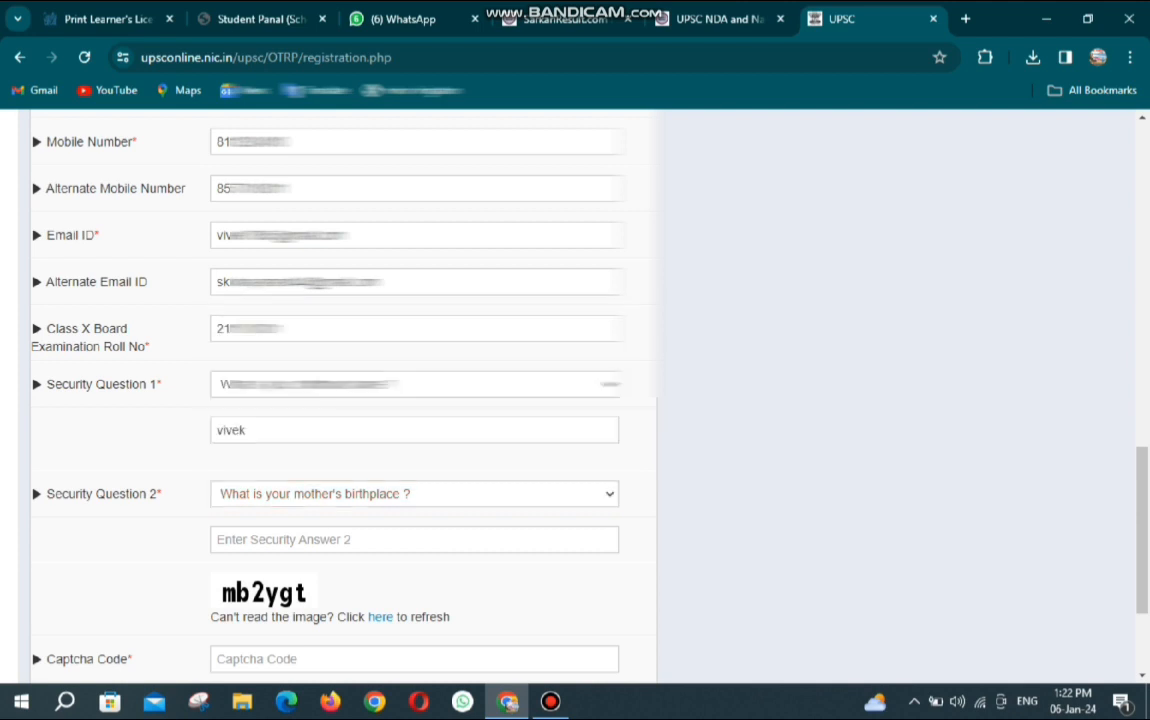
{"action": "left_click", "coordinate": [414, 540]}
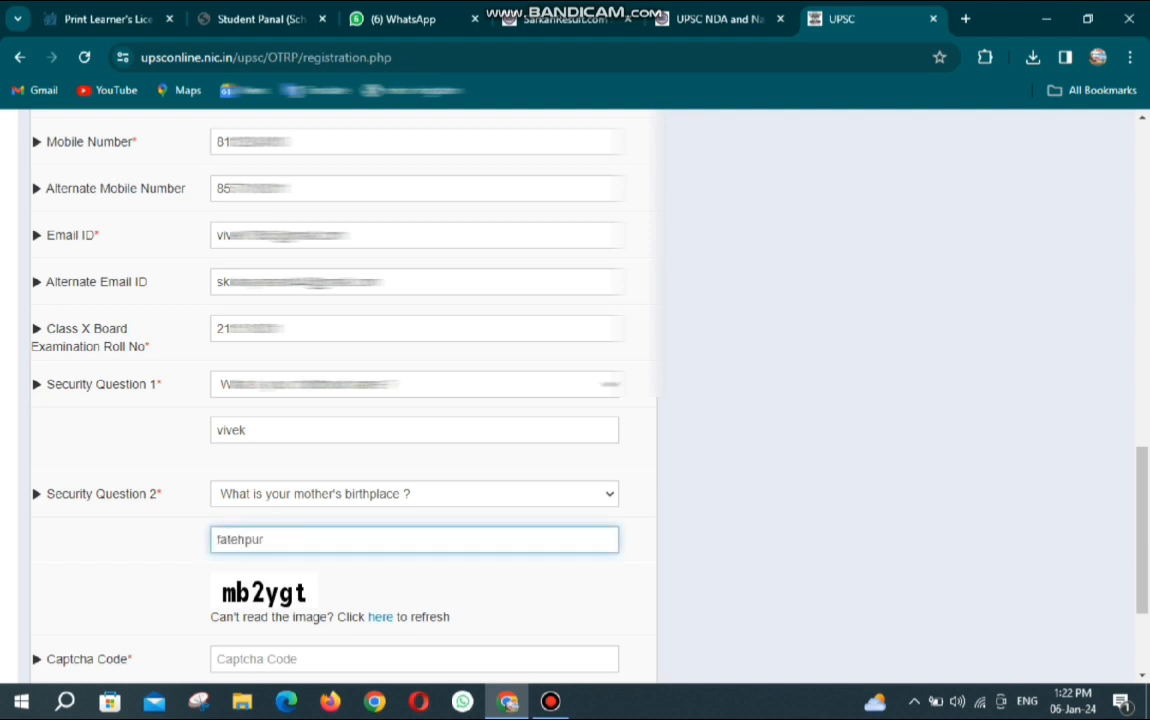
{"action": "scroll", "coordinate": [575, 400], "scroll_direction": "down", "scroll_amount": 2}
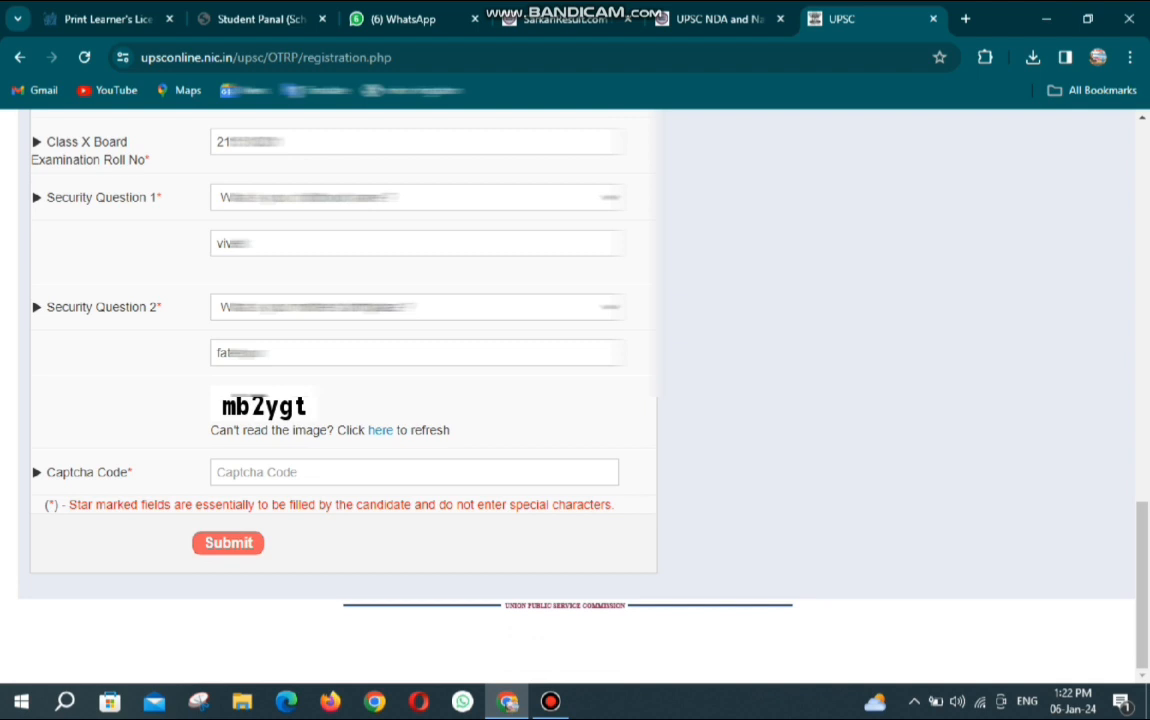
Enter the captcha code shown and submit the registration form.
{"action": "left_click", "coordinate": [414, 472]}
{"action": "type", "text": "n"}
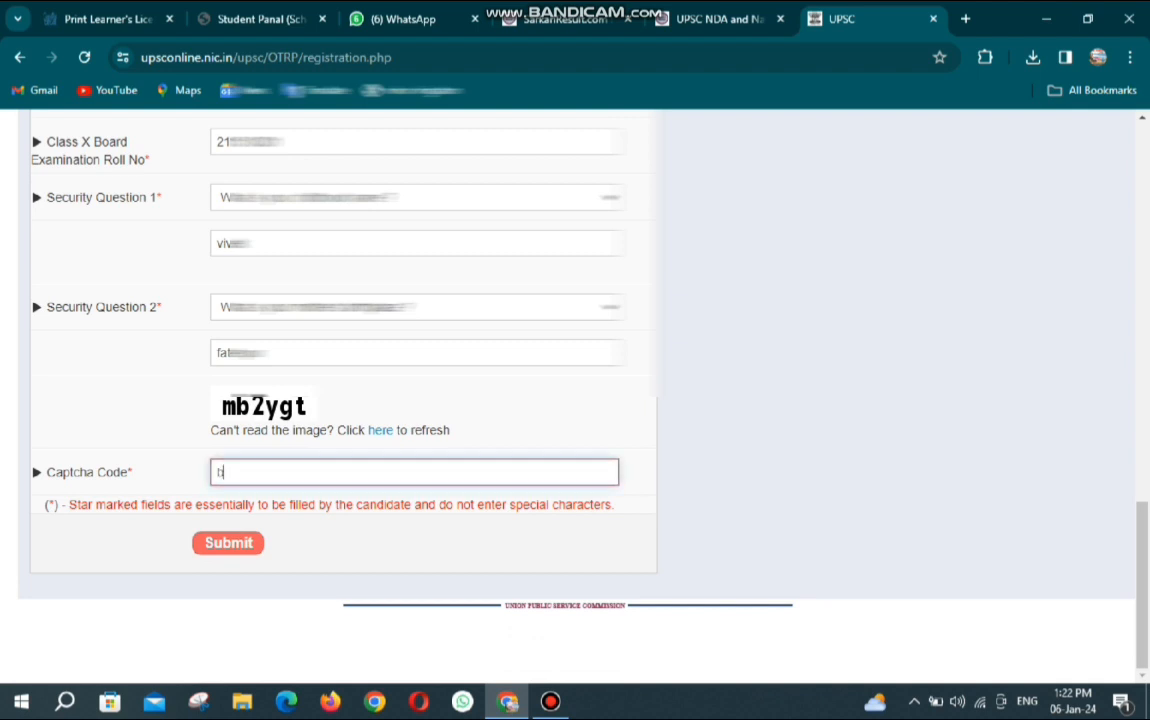
{"action": "key", "text": "BackSpace"}
{"action": "type", "text": "mb2yg"}
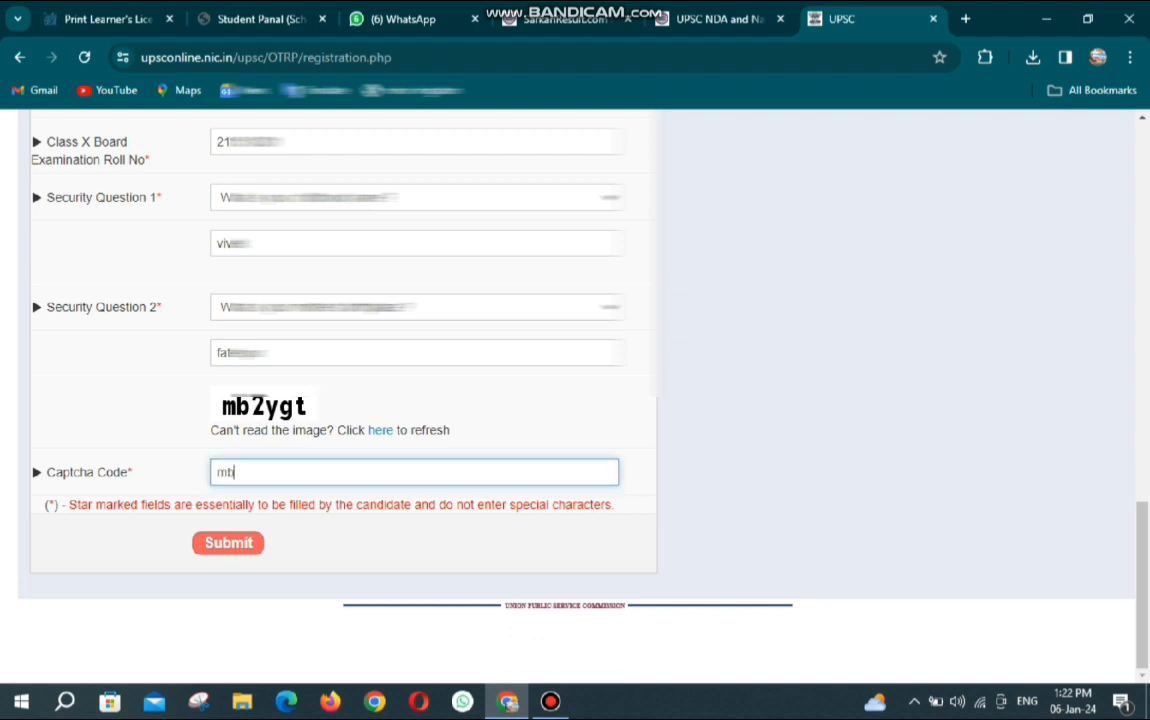
{"action": "type", "text": "t"}
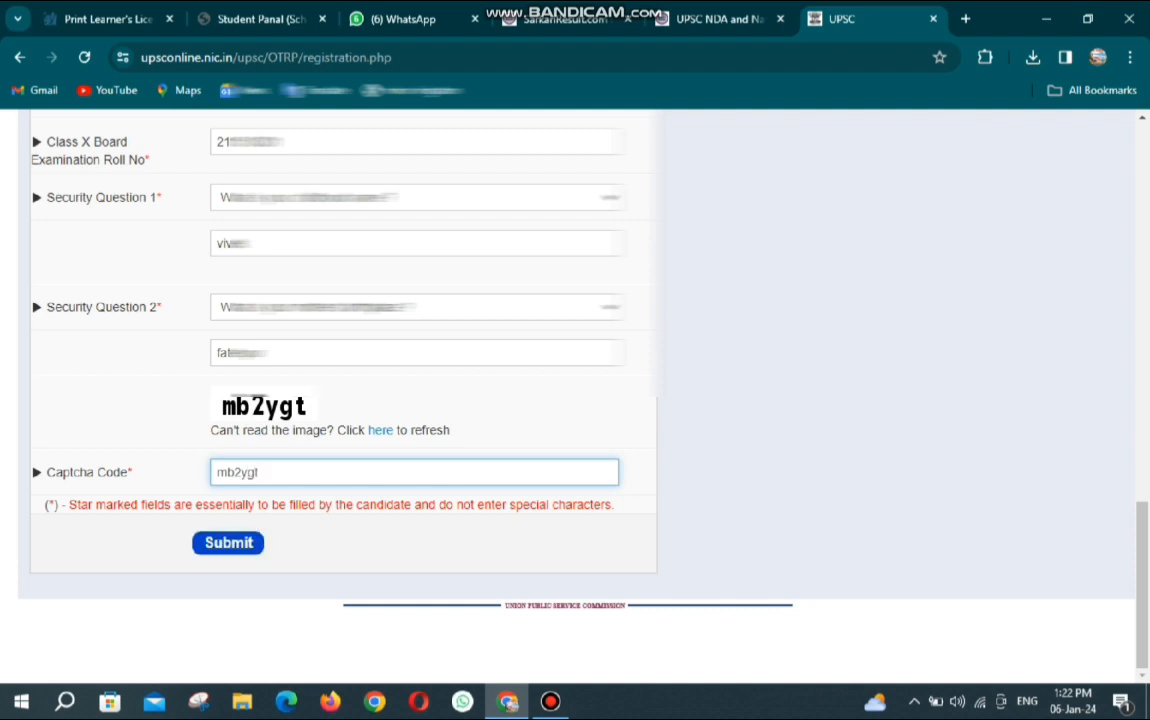
{"action": "key", "text": "Return"}
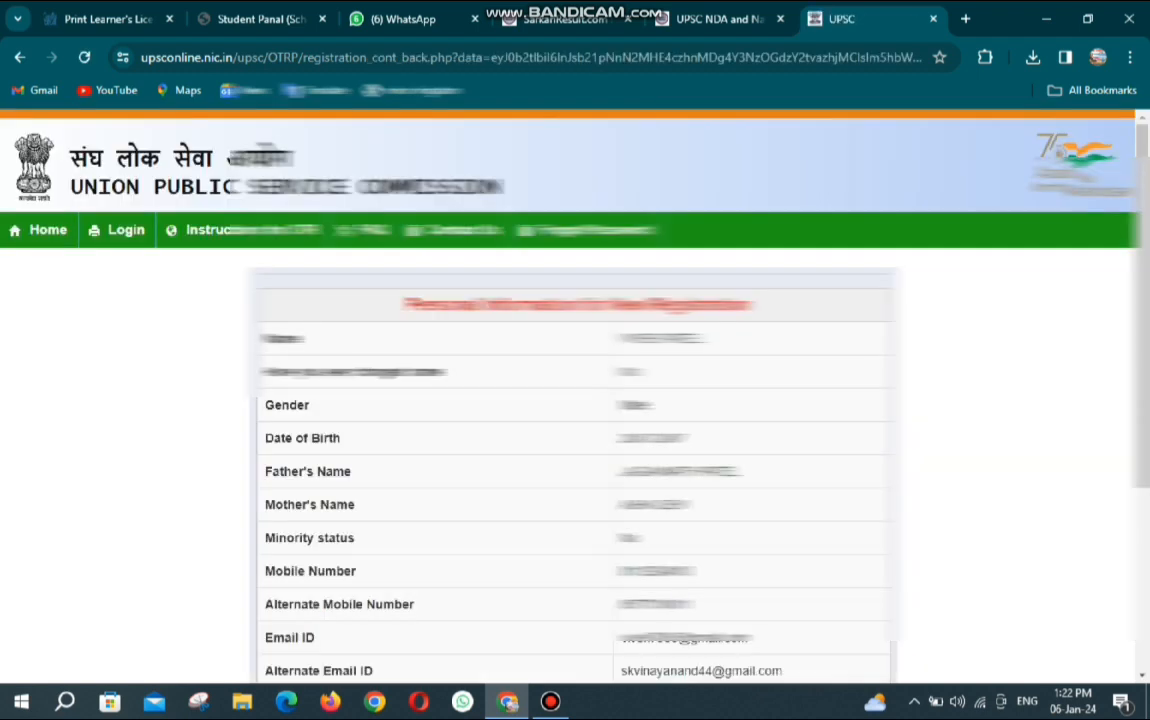
Confirm the reviewed Personal Information details to proceed to Verify OTP.
{"action": "scroll", "coordinate": [575, 400], "scroll_direction": "down", "scroll_amount": 1}
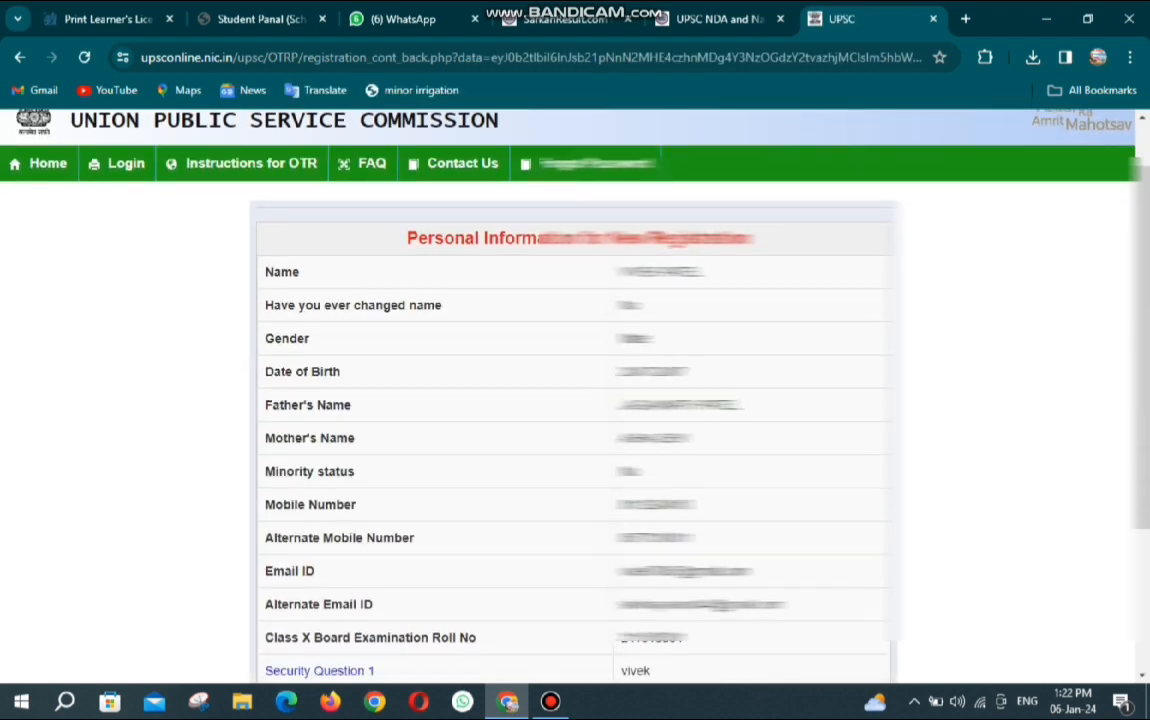
{"action": "scroll", "coordinate": [575, 400], "scroll_direction": "down", "scroll_amount": 3}
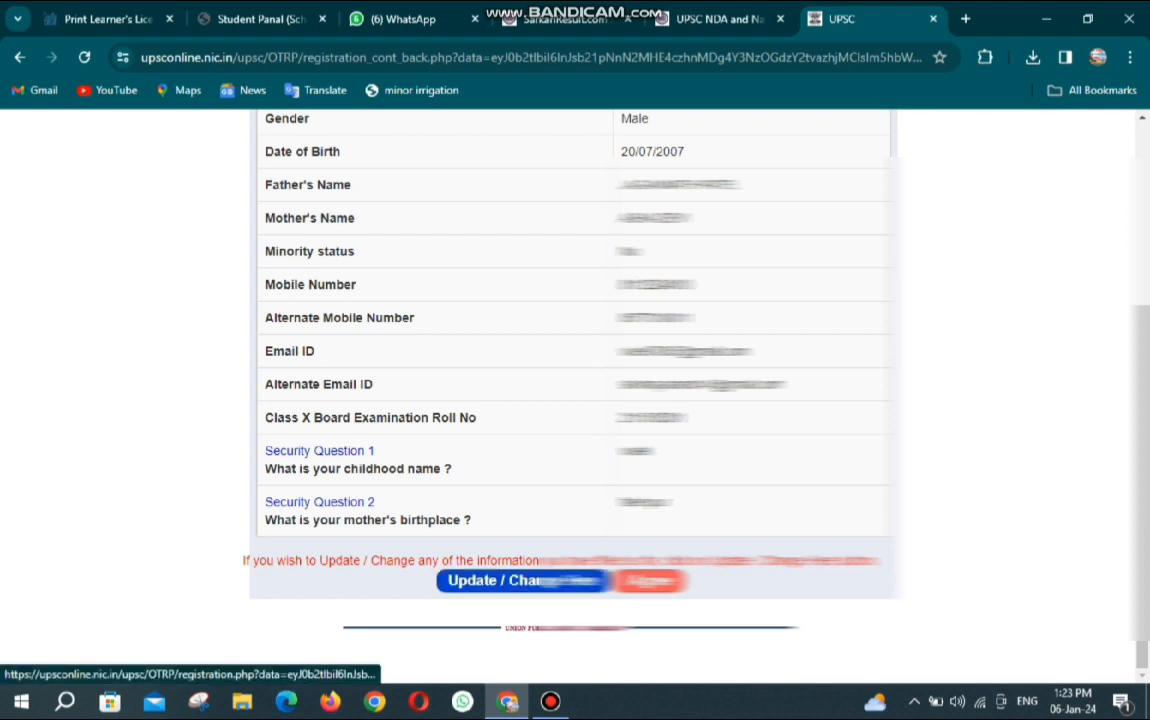
{"action": "left_click", "coordinate": [650, 580]}
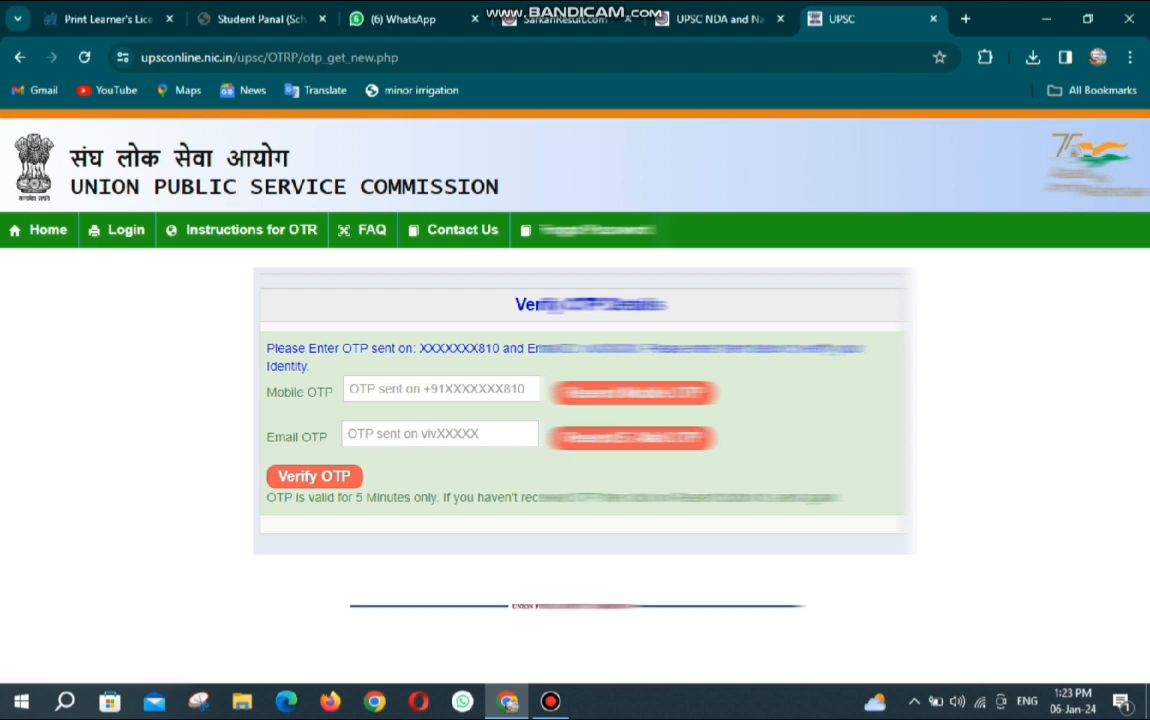
Enter the mobile and e-mail OTPs and submit them for verification.
{"action": "left_click", "coordinate": [440, 389]}
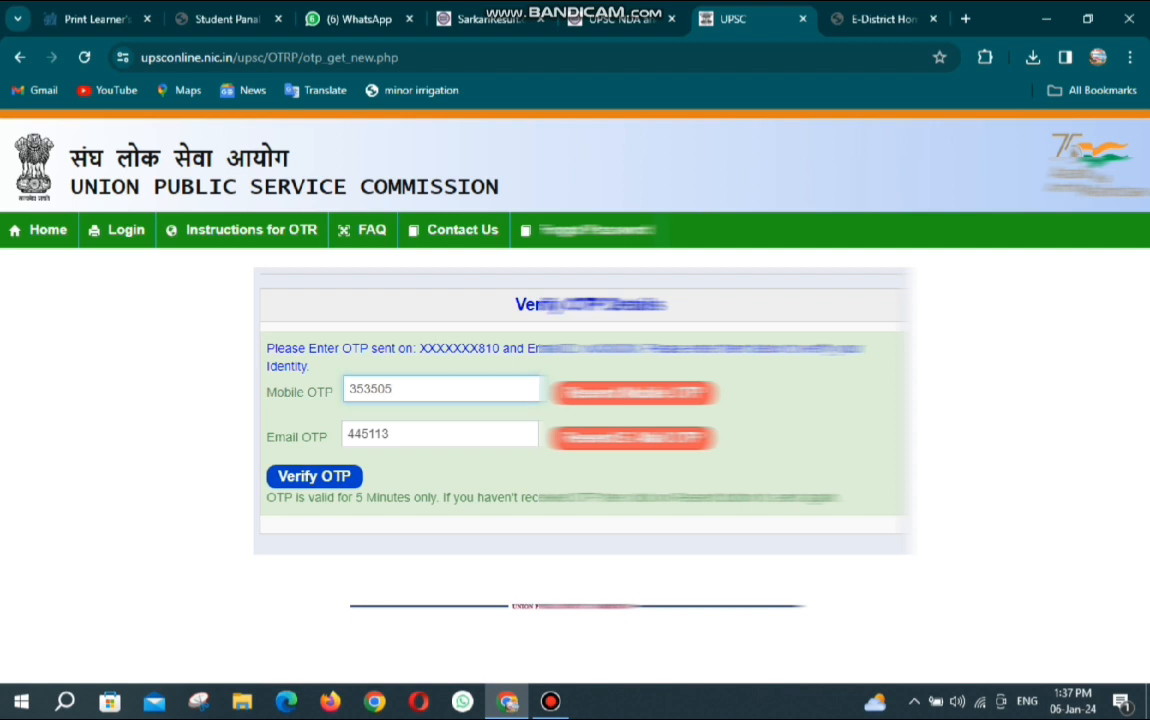
{"action": "key", "text": "Return"}
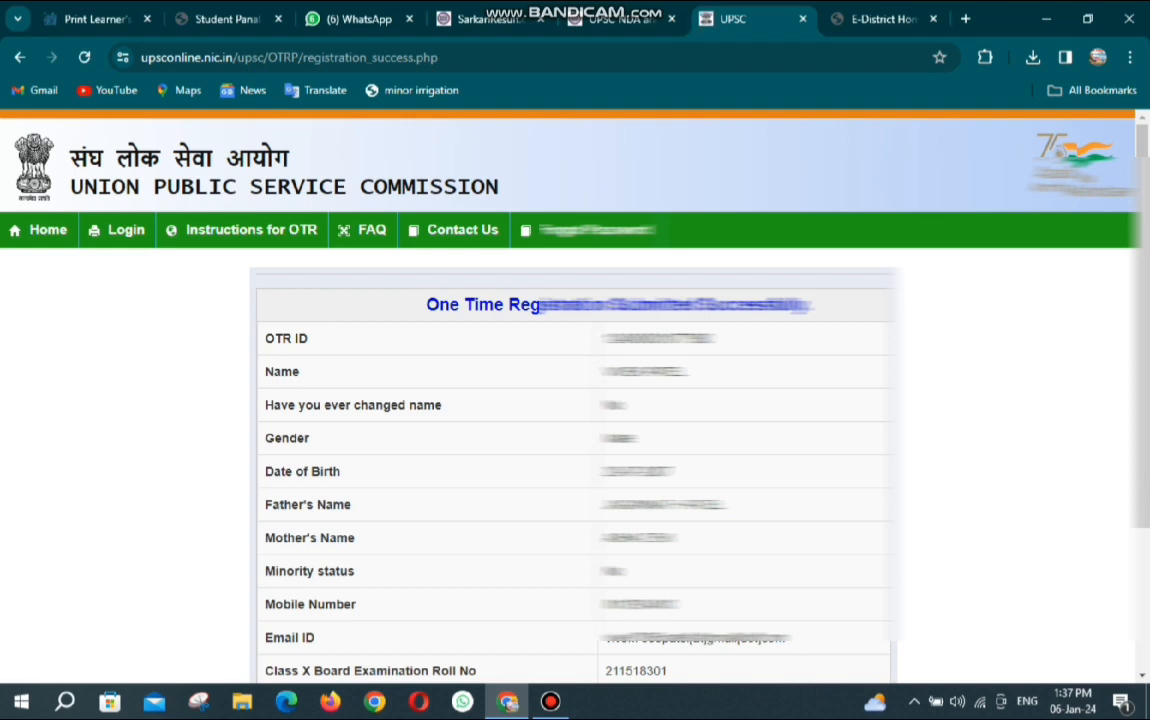
Copy the newly issued OTR ID from the registration confirmation.
{"action": "scroll", "coordinate": [575, 400], "scroll_direction": "down", "scroll_amount": 1}
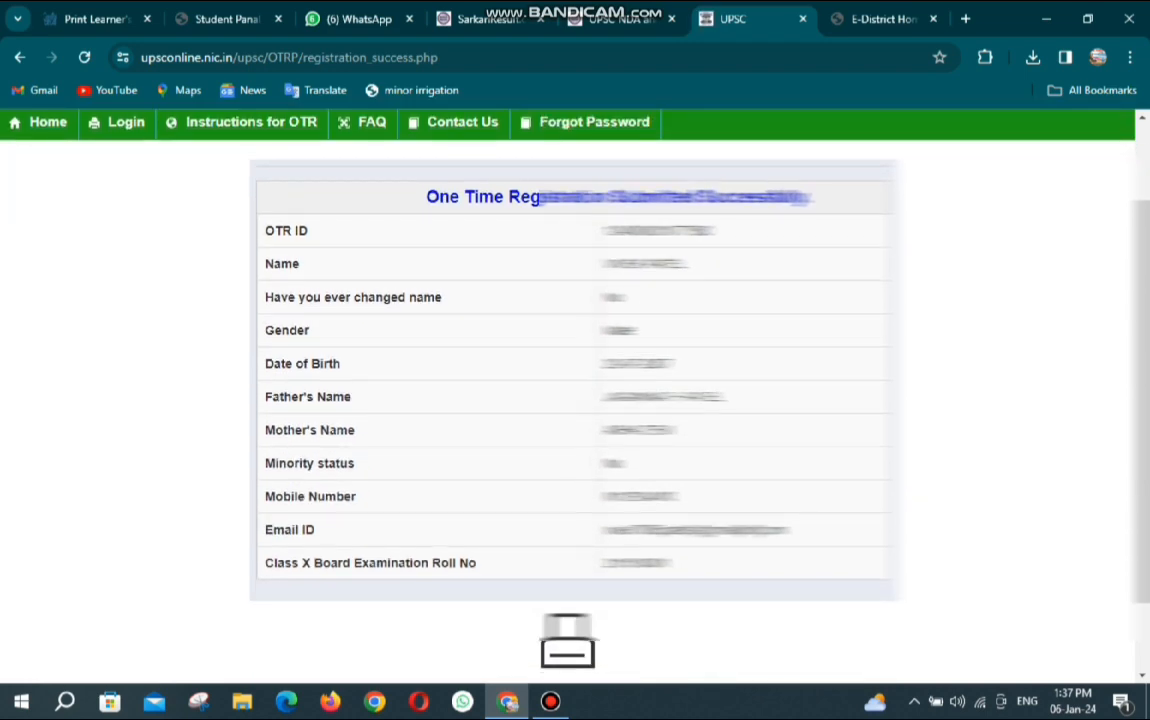
{"action": "double_click", "coordinate": [657, 230]}
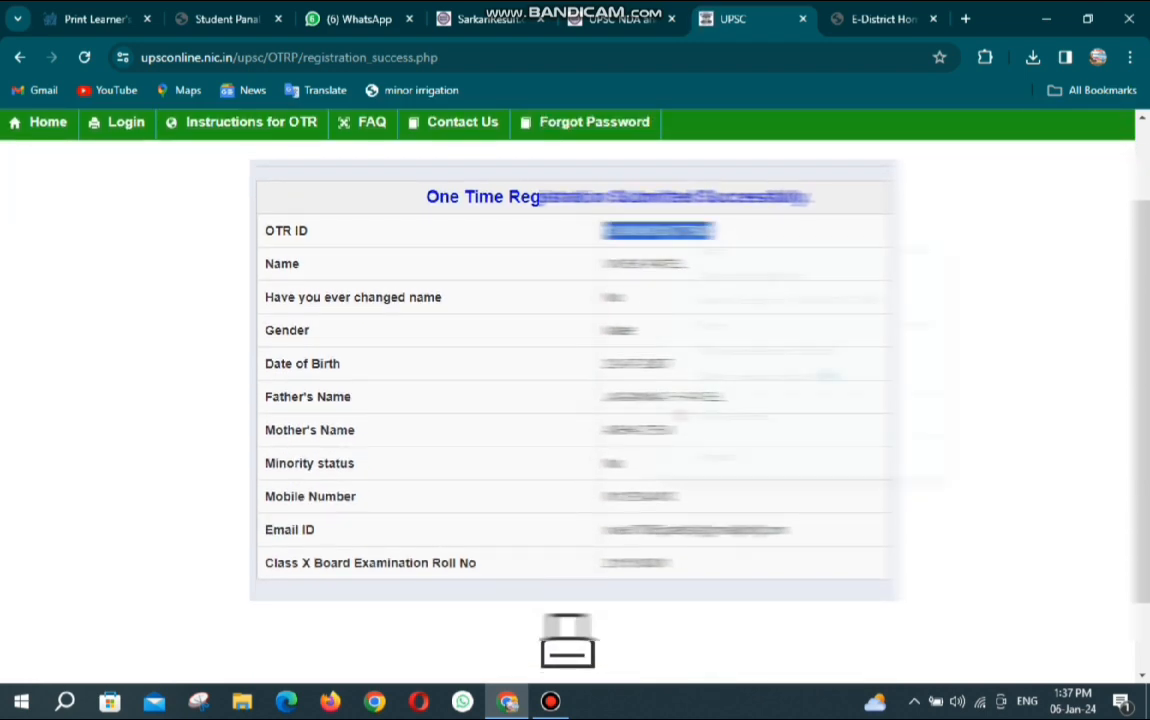
{"action": "right_click", "coordinate": [659, 236]}
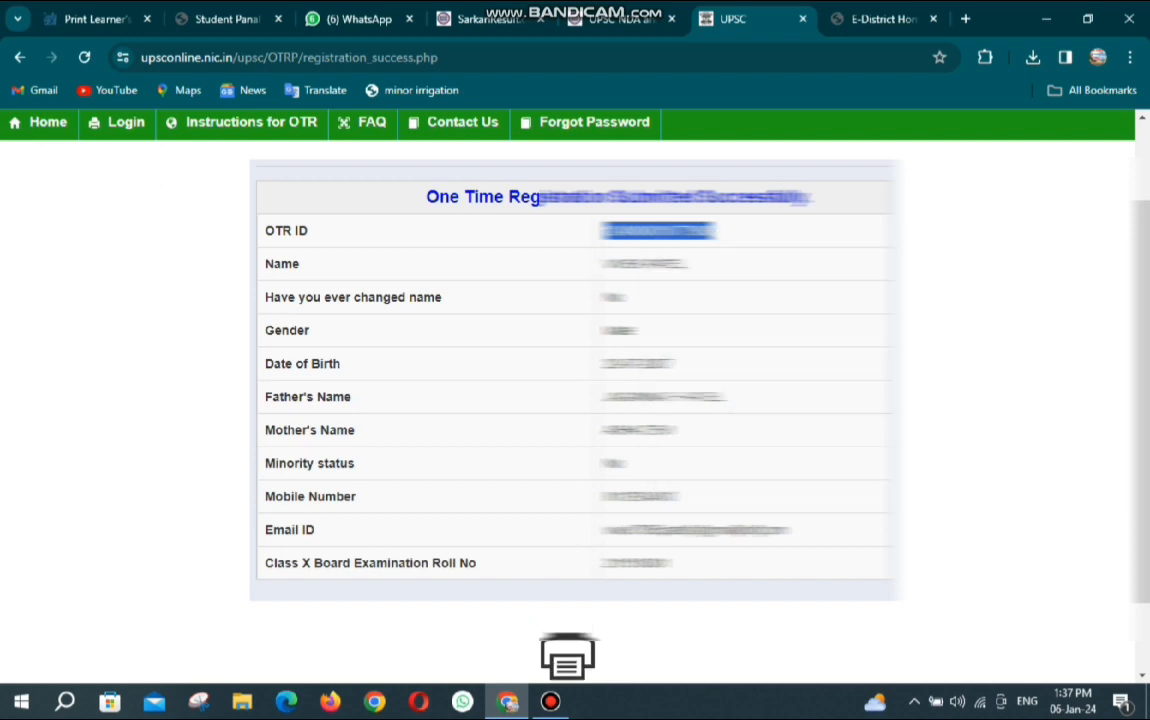
Print the registration confirmation and return to the Login page.
{"action": "left_click", "coordinate": [567, 645]}
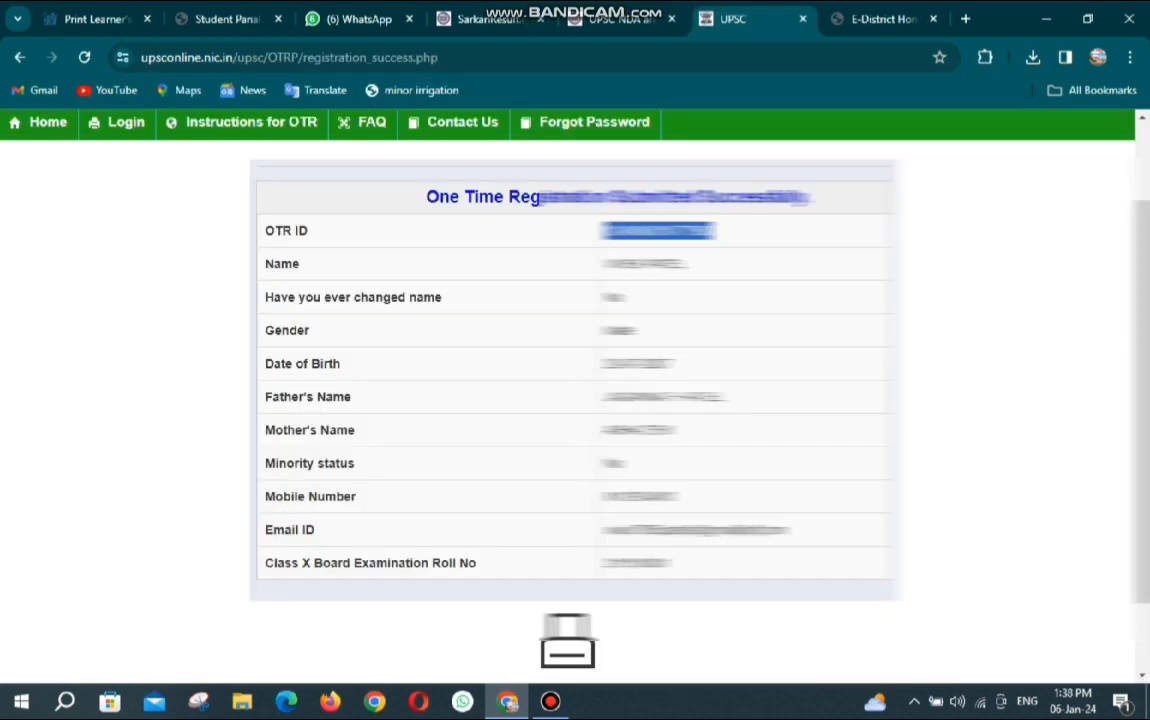
{"action": "scroll", "coordinate": [575, 400], "scroll_direction": "up", "scroll_amount": 1}
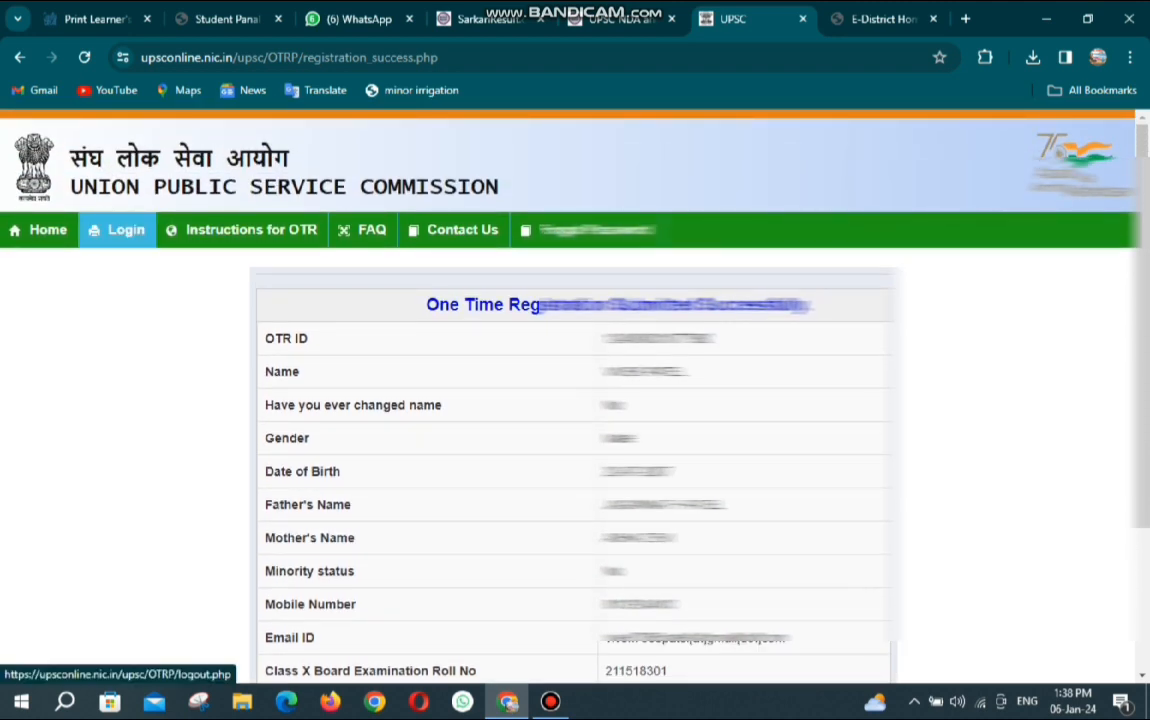
{"action": "left_click", "coordinate": [121, 230]}
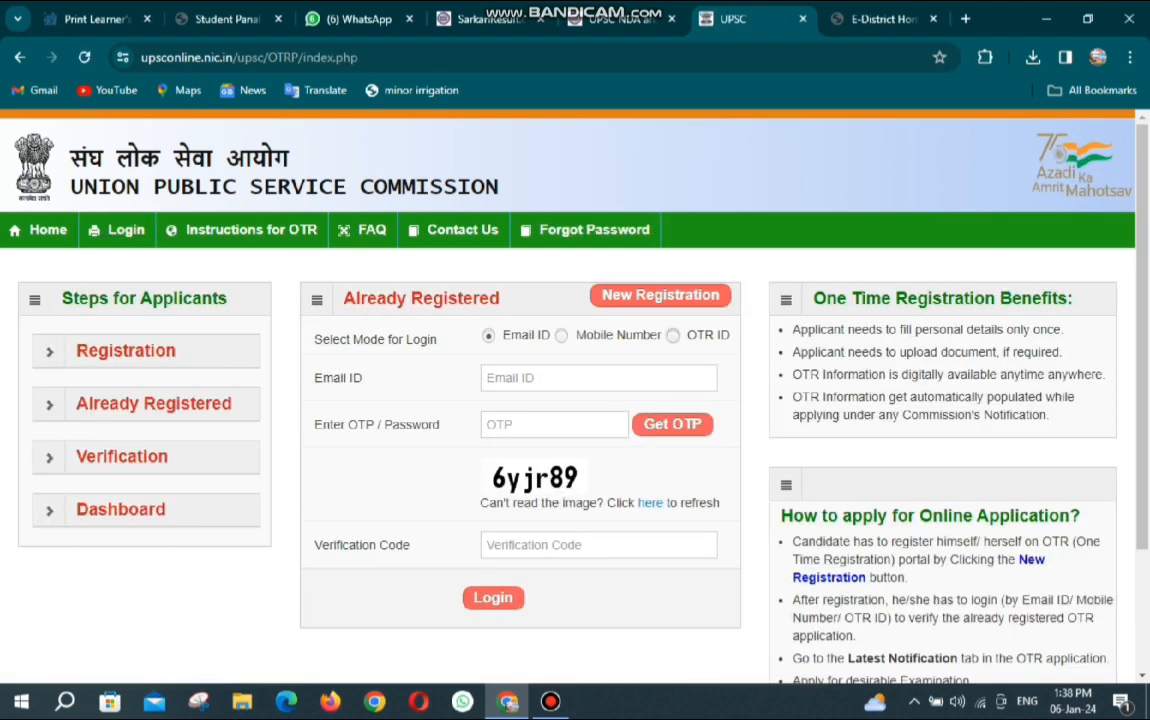
Switch login mode to Mobile Number, enter the registered number and request a login OTP.
{"action": "left_click", "coordinate": [673, 336]}
{"action": "left_click", "coordinate": [598, 378]}
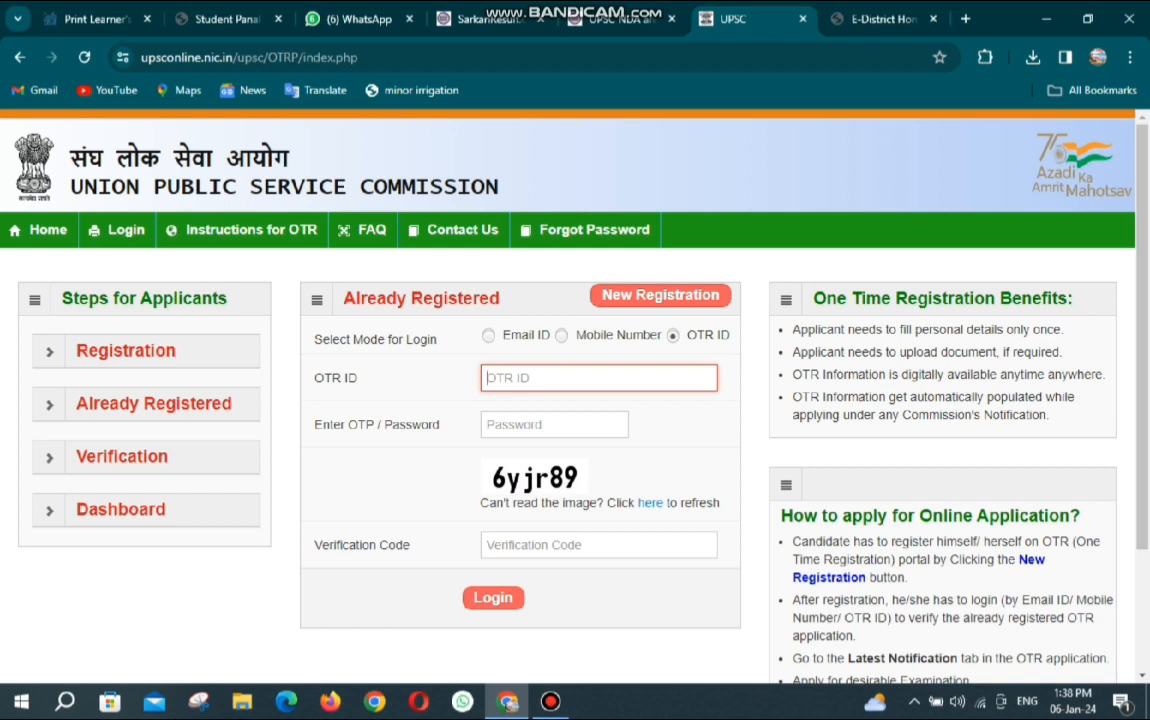
{"action": "left_click", "coordinate": [562, 336]}
{"action": "left_click", "coordinate": [598, 378]}
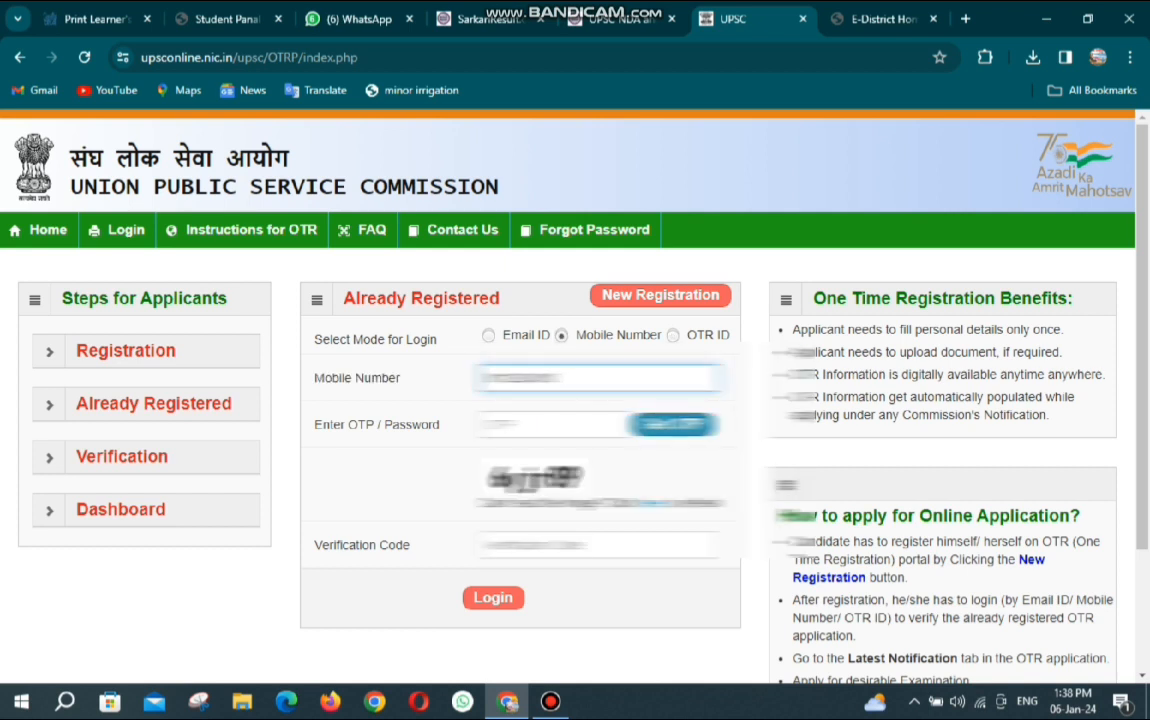
{"action": "left_click", "coordinate": [673, 424]}
Enter the received OTP and the captcha verification code, then log in.
{"action": "left_click", "coordinate": [555, 424]}
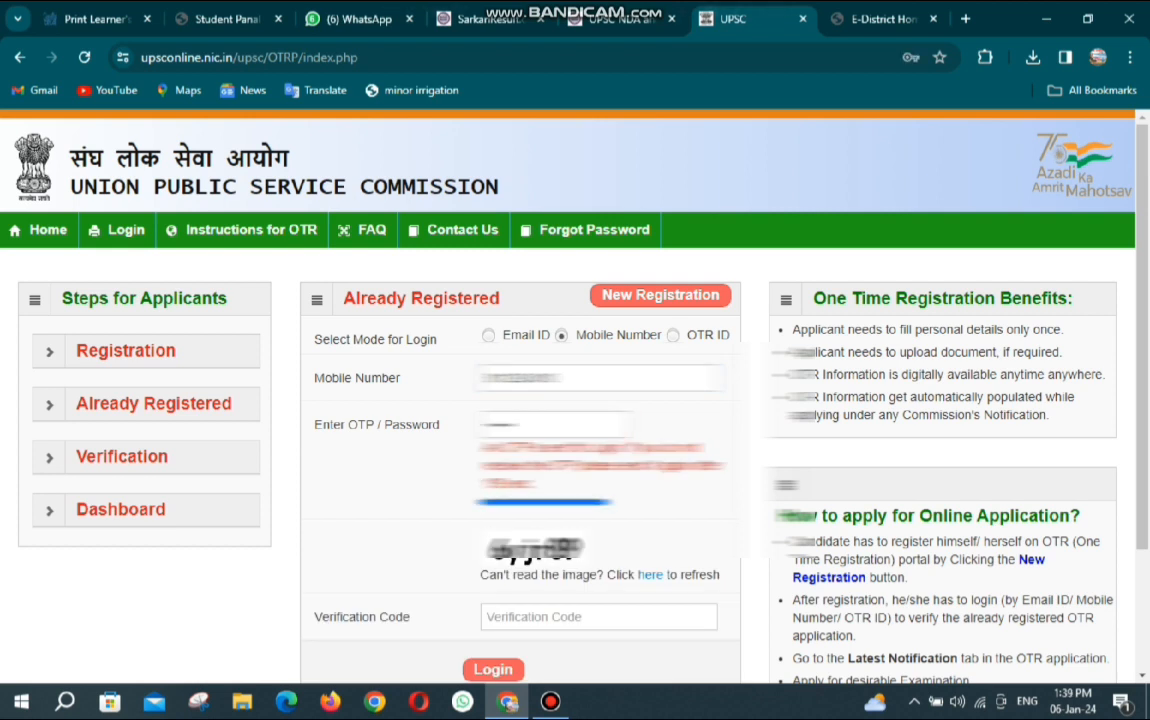
{"action": "left_click", "coordinate": [580, 617]}
{"action": "type", "text": "6"}
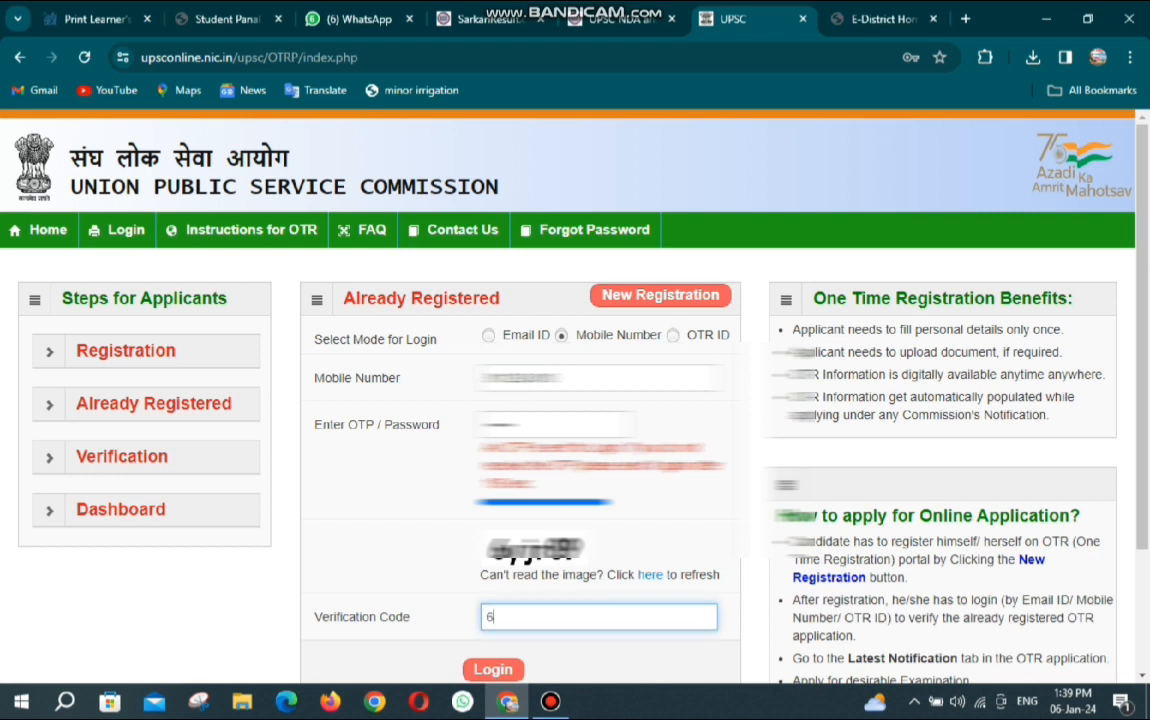
{"action": "type", "text": "u"}
{"action": "key", "text": "BackSpace"}
{"action": "type", "text": "yjr89"}
{"action": "key", "text": "Return"}
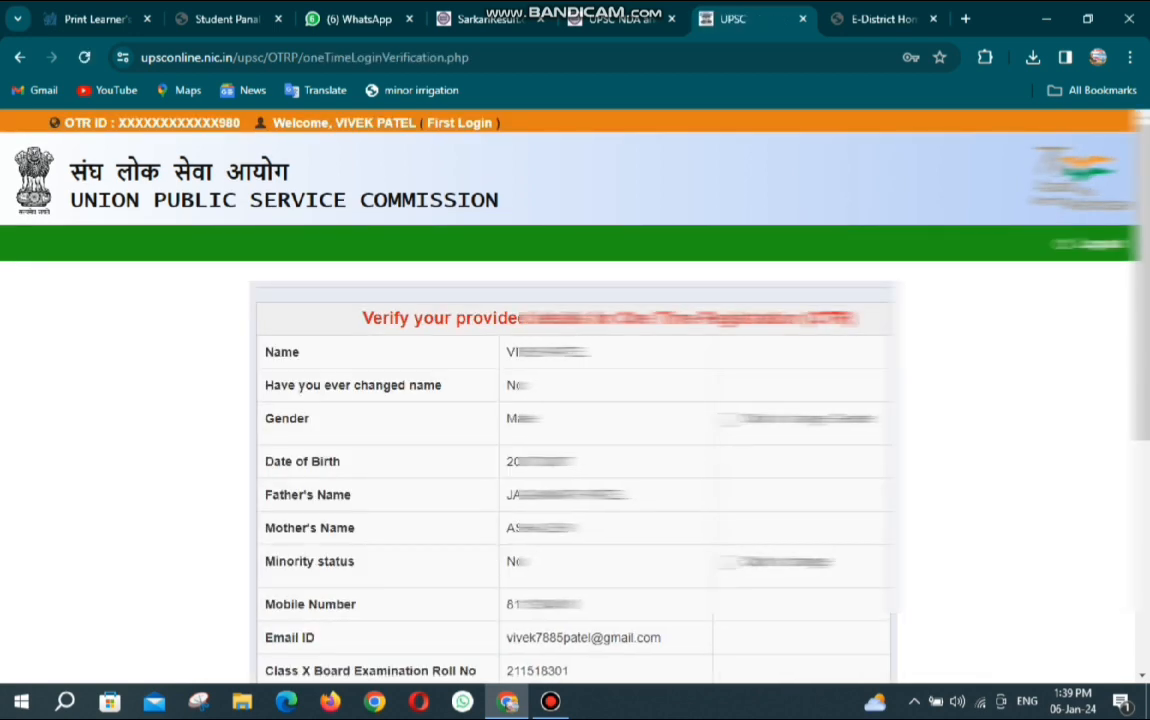
Enter a new account password, confirm it, and submit it.
{"action": "scroll", "coordinate": [575, 400], "scroll_direction": "down", "scroll_amount": 3}
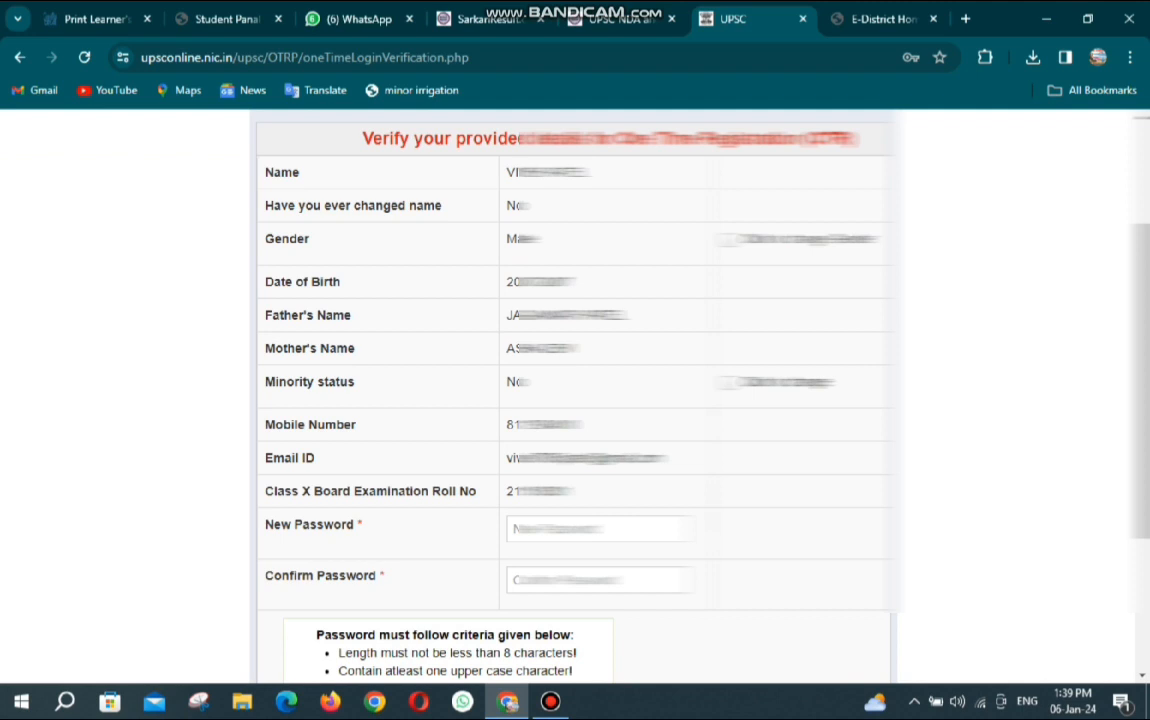
{"action": "scroll", "coordinate": [575, 400], "scroll_direction": "down", "scroll_amount": 3}
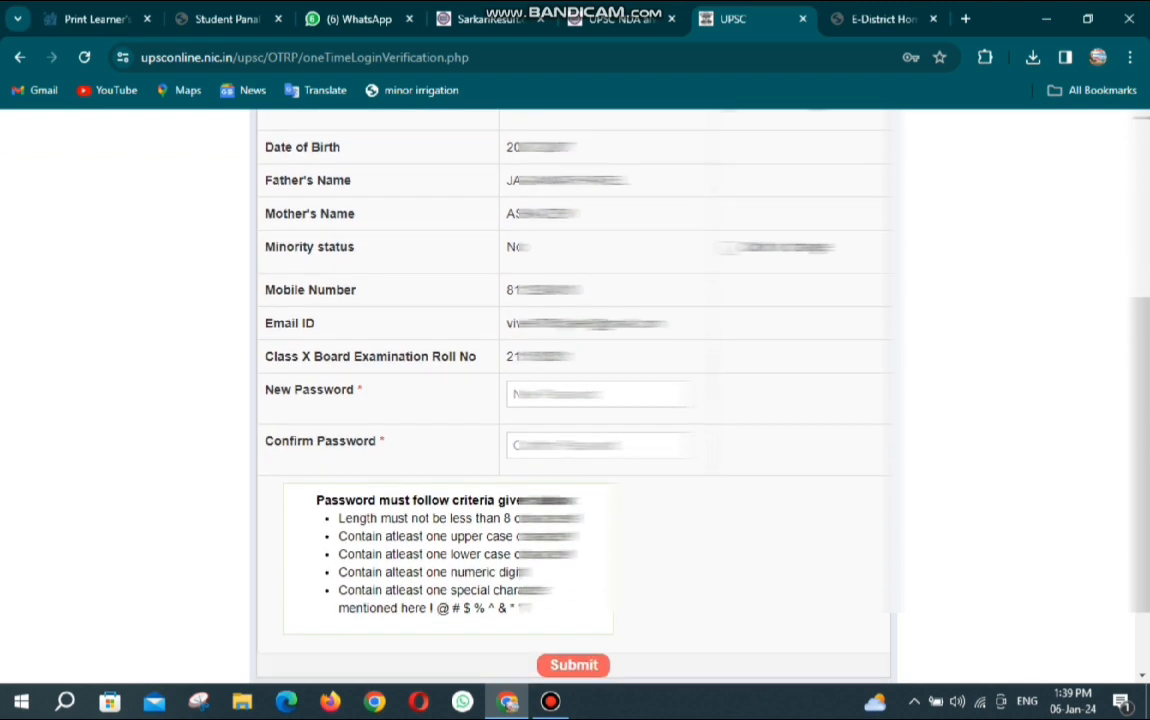
{"action": "scroll", "coordinate": [575, 400], "scroll_direction": "down", "scroll_amount": 1}
{"action": "left_click", "coordinate": [598, 349]}
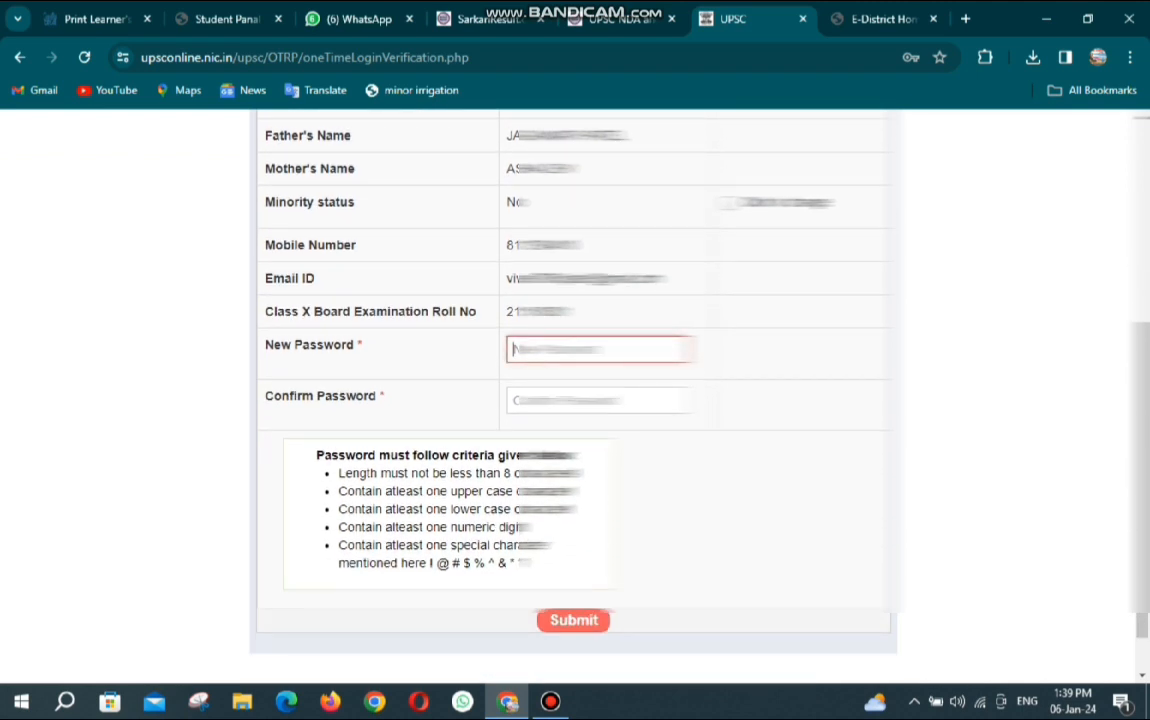
{"action": "type", "text": "•••••"}
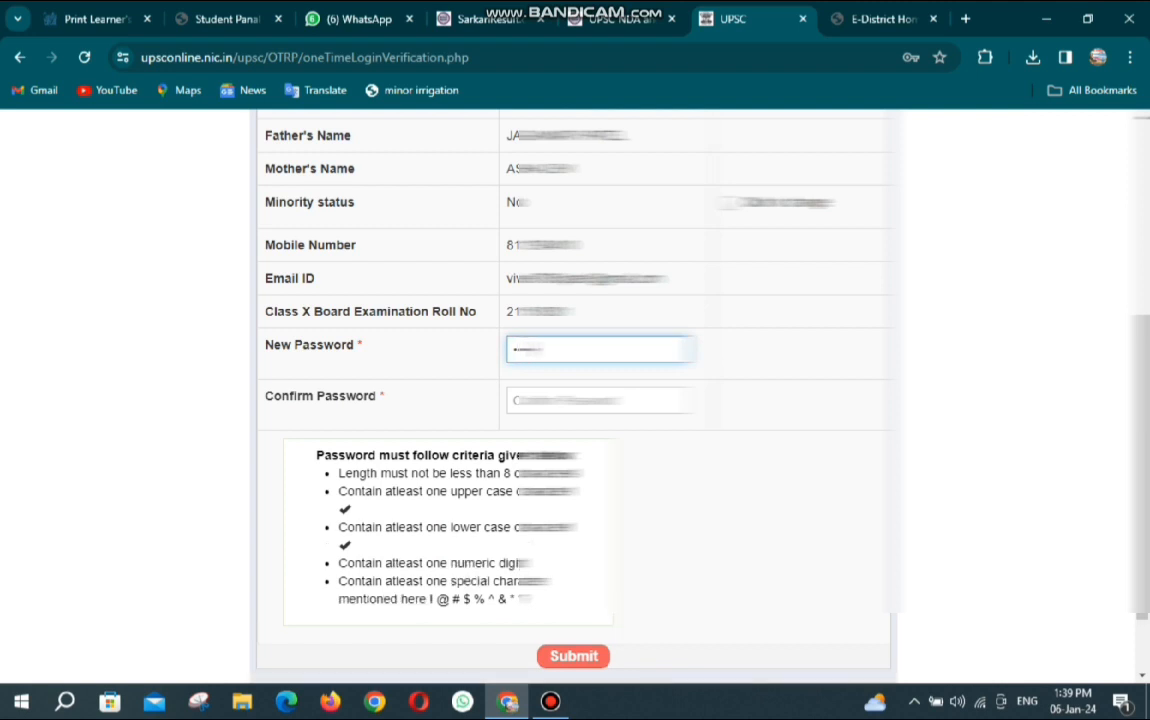
{"action": "type", "text": "•••"}
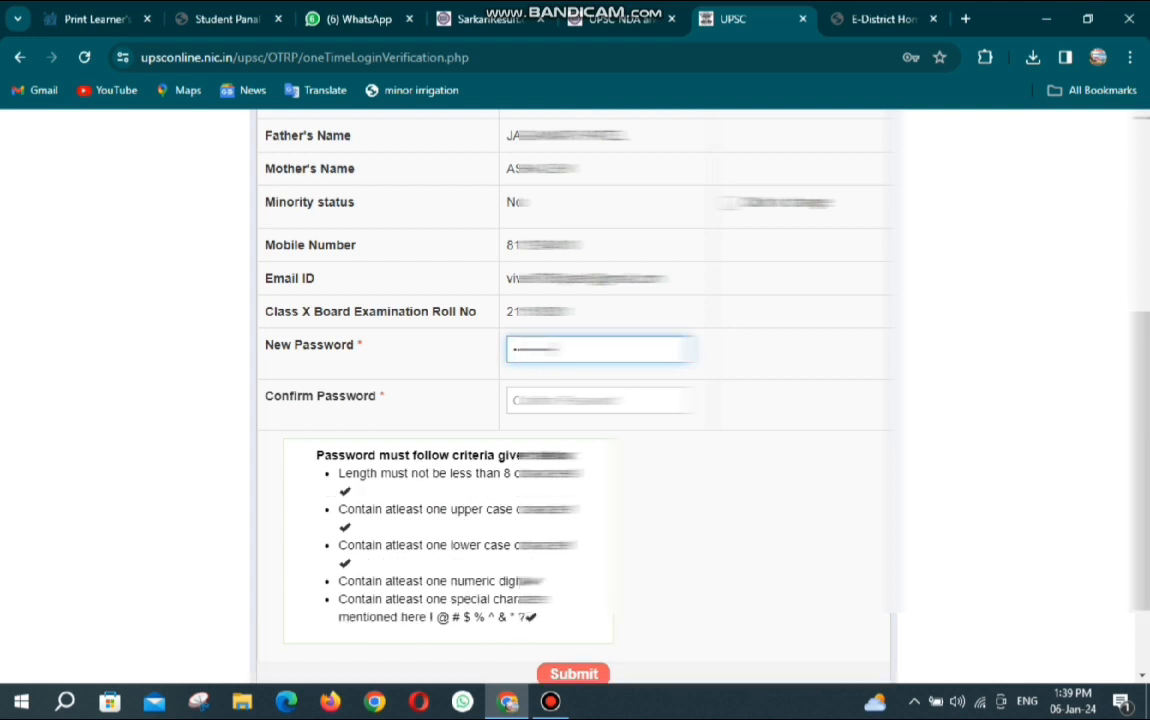
{"action": "key", "text": "Tab"}
{"action": "type", "text": "•••••"}
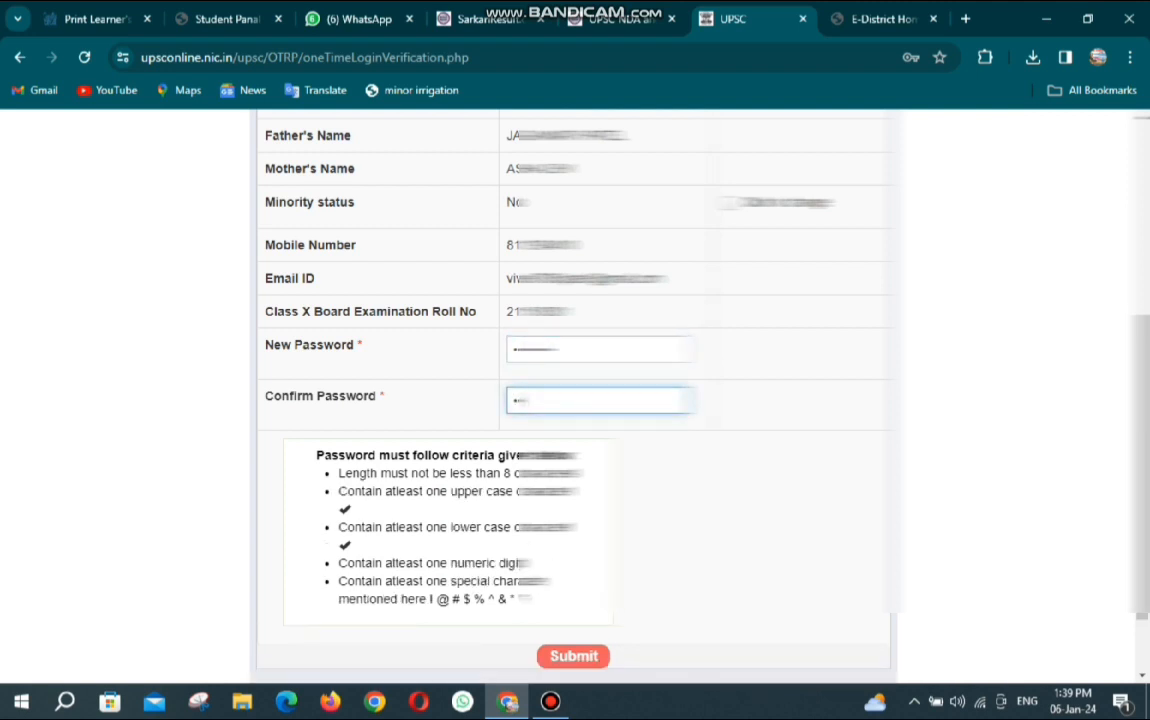
{"action": "type", "text": "•••••"}
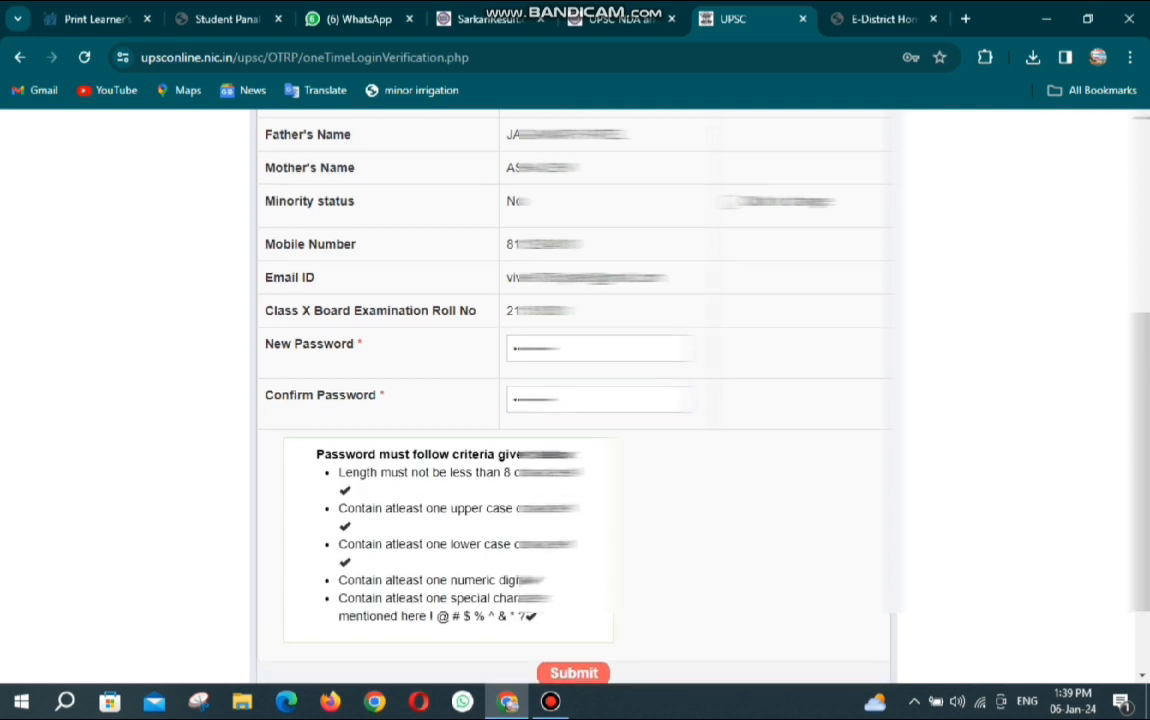
{"action": "key", "text": "Tab"}
{"action": "key", "text": "Return"}
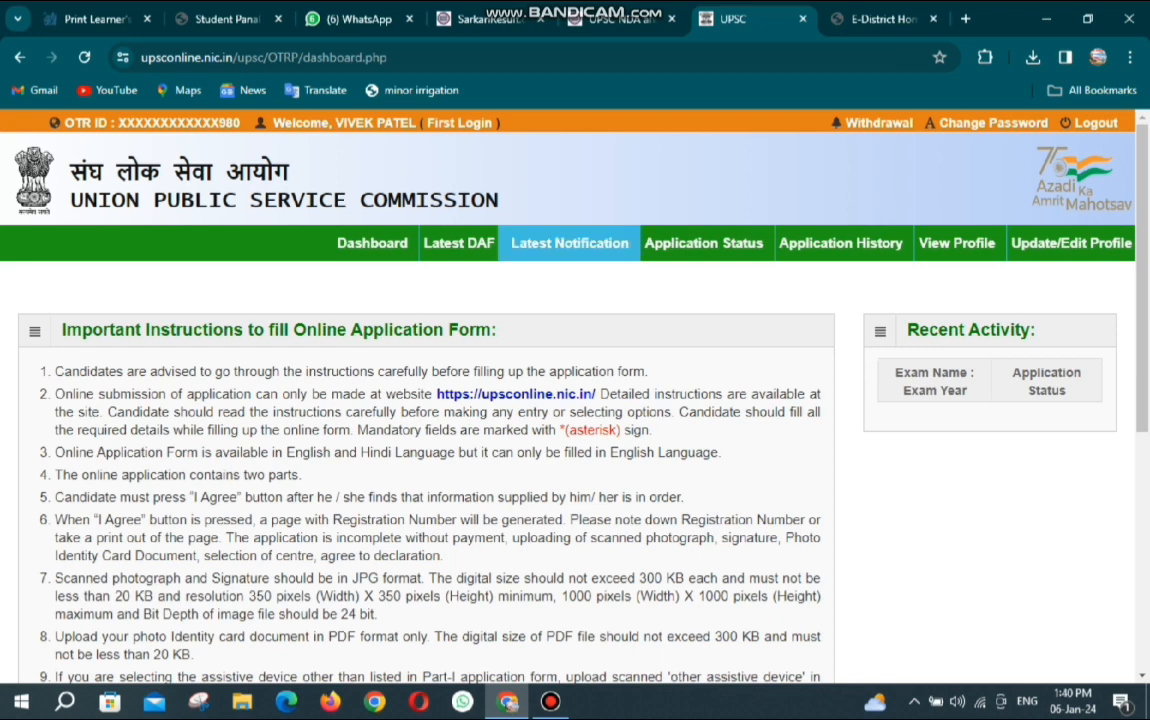
Open Latest Notification and choose 'Click Here for PART I' on the NDA & NA (I) 2024 row.
{"action": "left_click", "coordinate": [569, 252]}
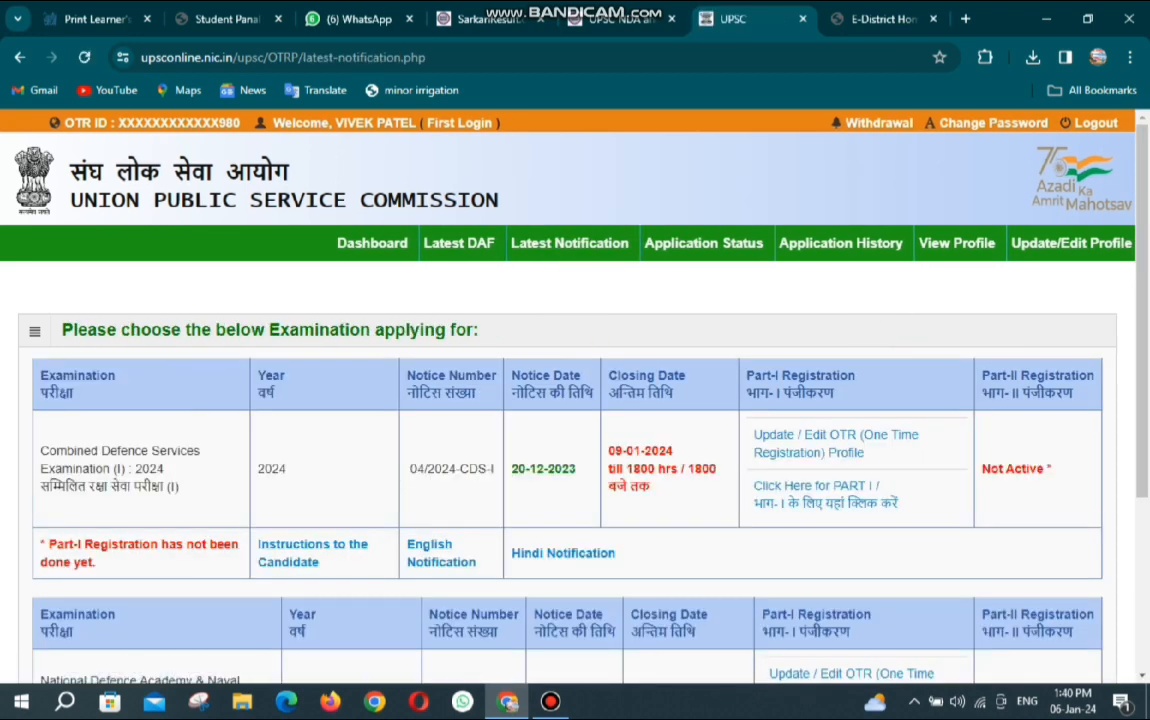
{"action": "scroll", "coordinate": [460, 640], "scroll_direction": "down", "scroll_amount": 2}
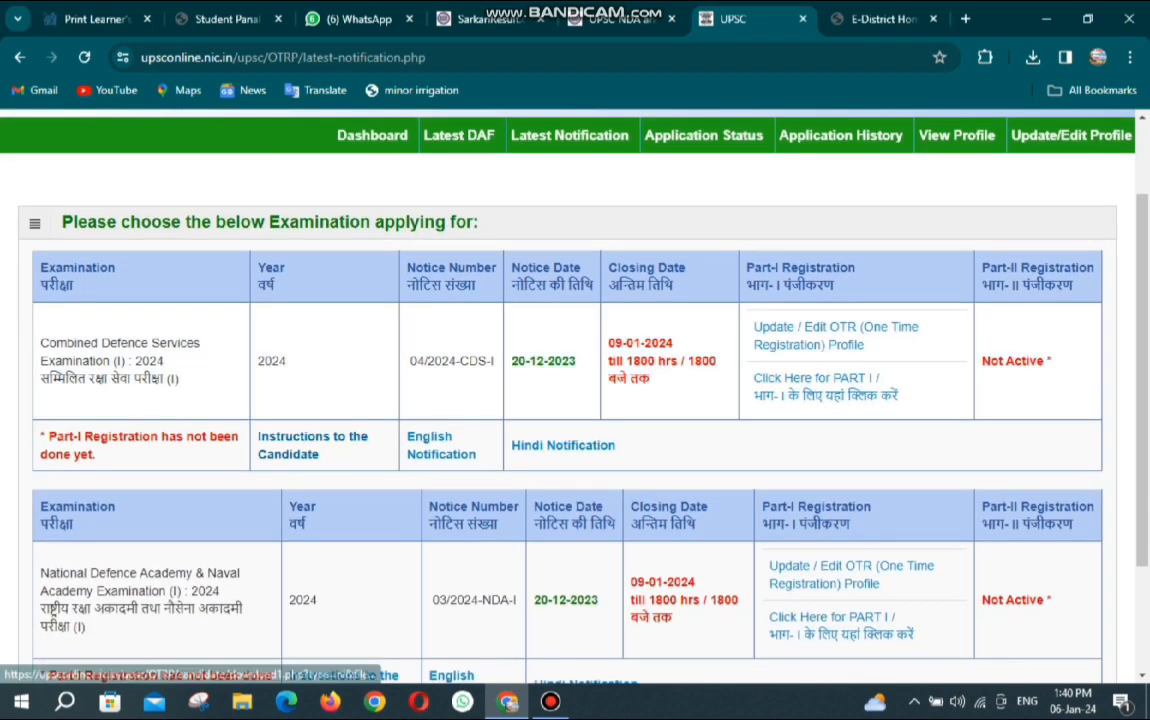
{"action": "scroll", "coordinate": [460, 640], "scroll_direction": "down", "scroll_amount": 1}
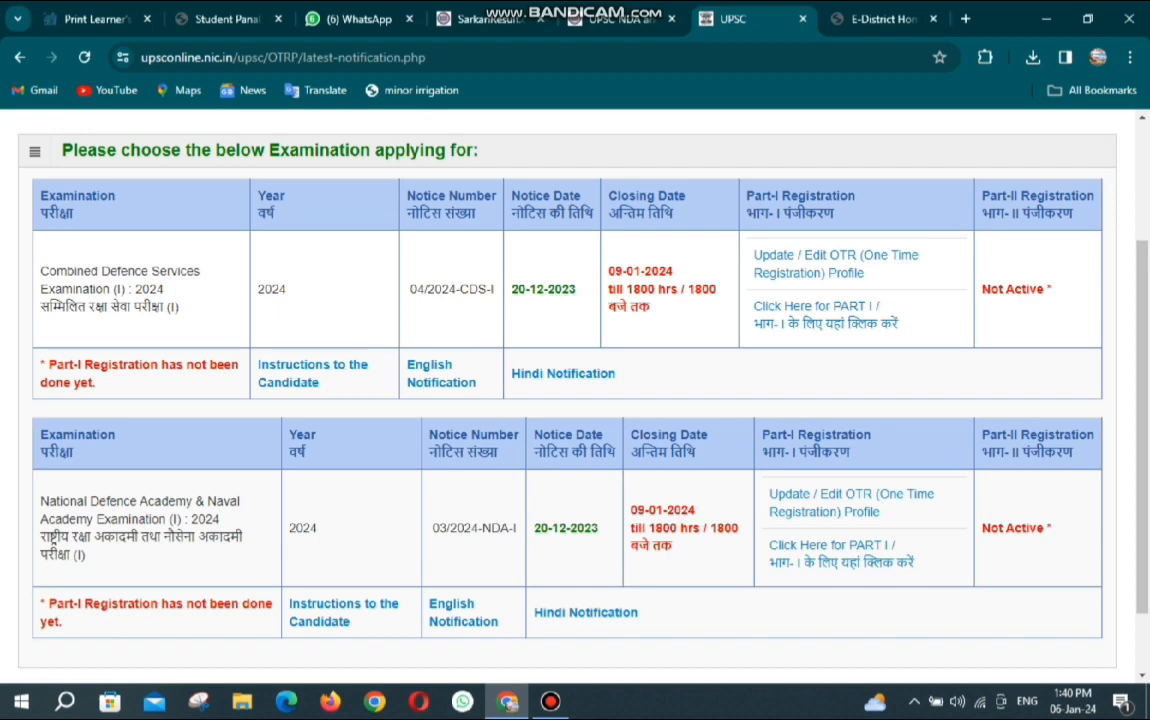
{"action": "scroll", "coordinate": [575, 380], "scroll_direction": "down", "scroll_amount": 2}
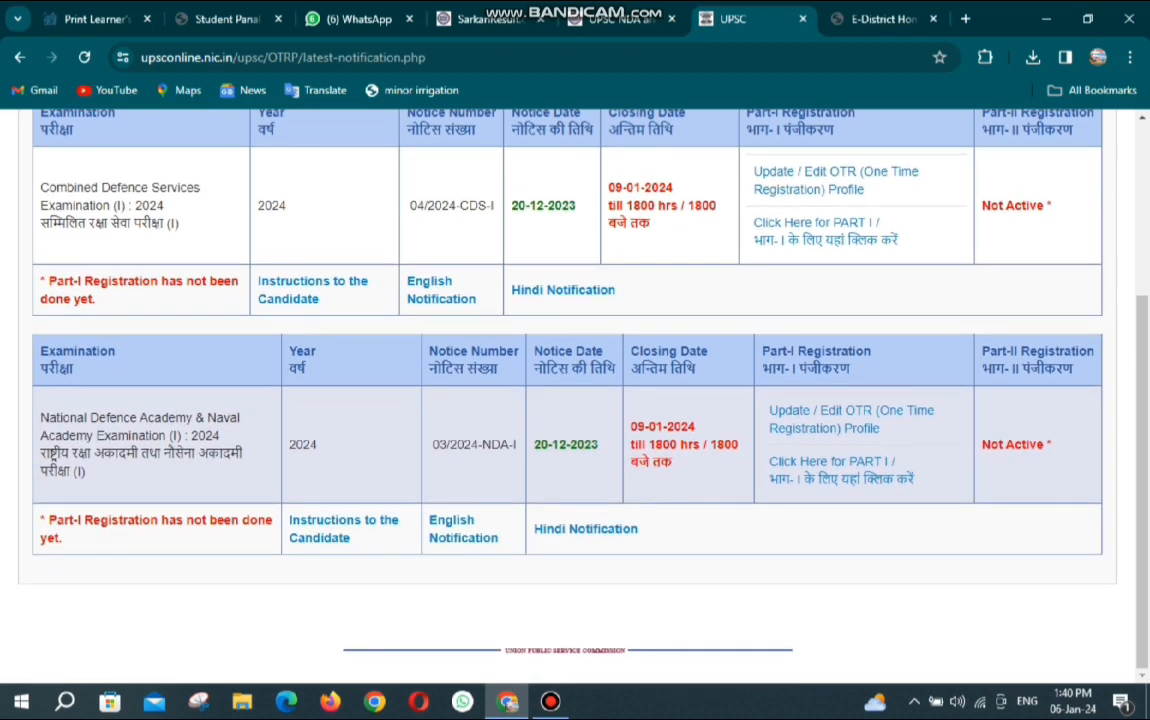
{"action": "scroll", "coordinate": [575, 380], "scroll_direction": "up", "scroll_amount": 1}
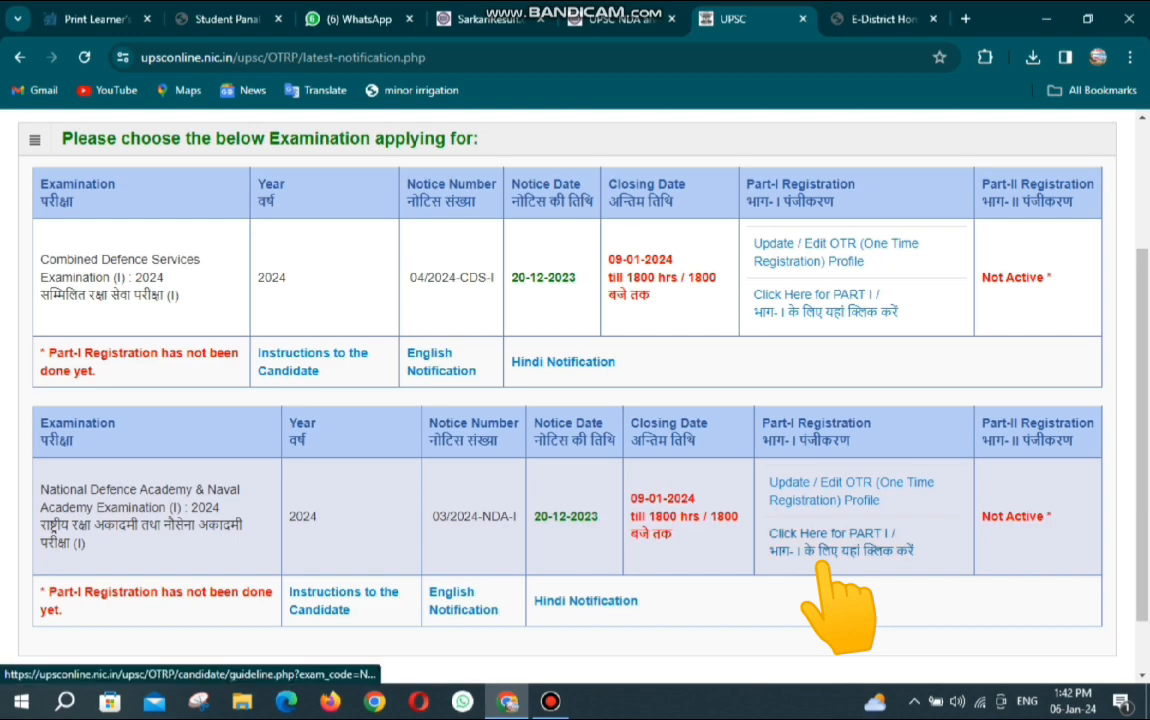
{"action": "left_click", "coordinate": [822, 562]}
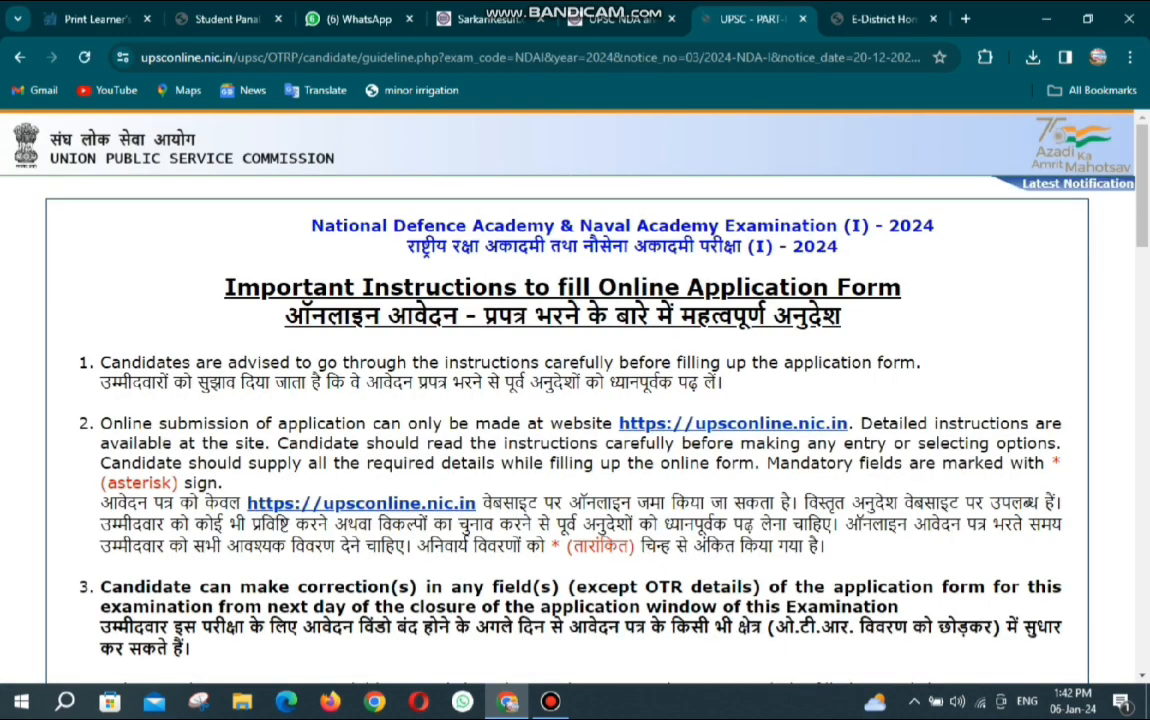
Read through the Important Instructions and confirm with 'Yes / हां'.
{"action": "scroll", "coordinate": [575, 400], "scroll_direction": "down", "scroll_amount": 6}
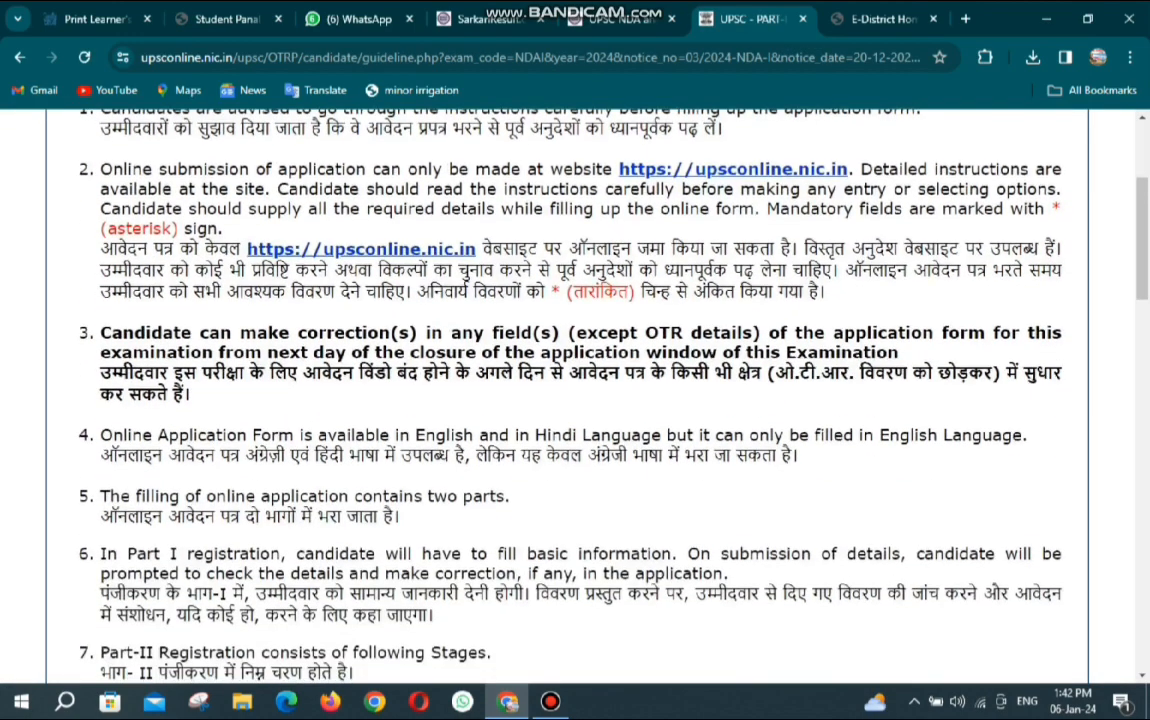
{"action": "scroll", "coordinate": [575, 400], "scroll_direction": "down", "scroll_amount": 15}
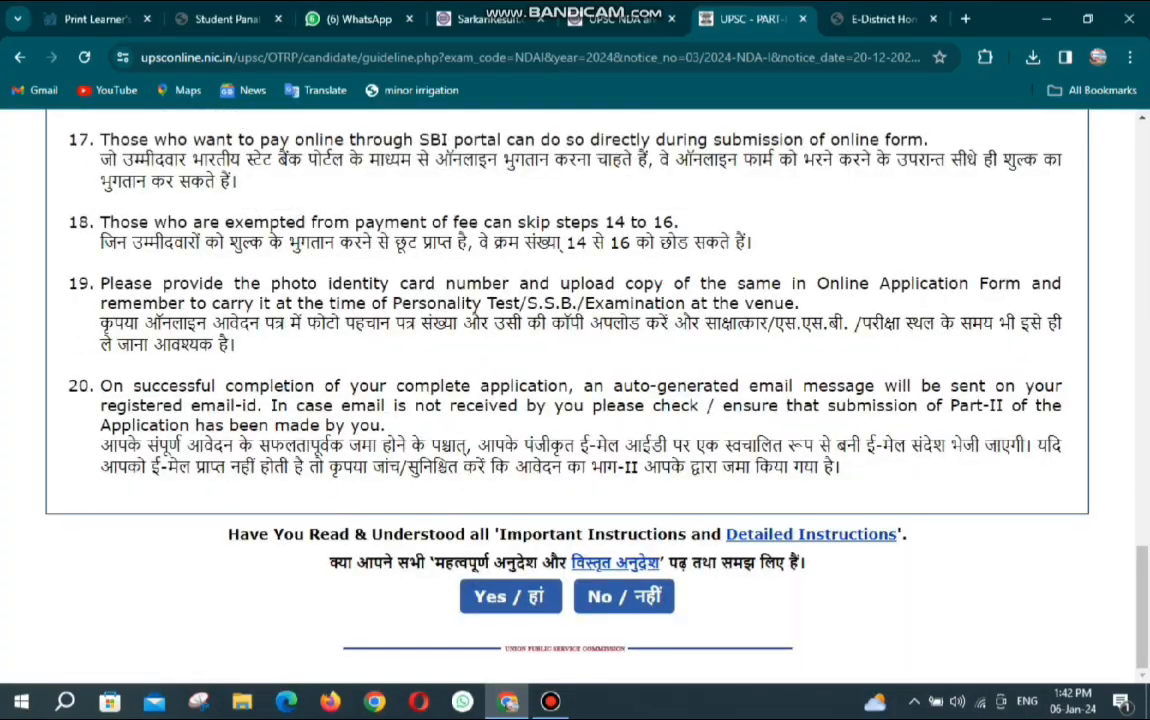
{"action": "left_click", "coordinate": [510, 596]}
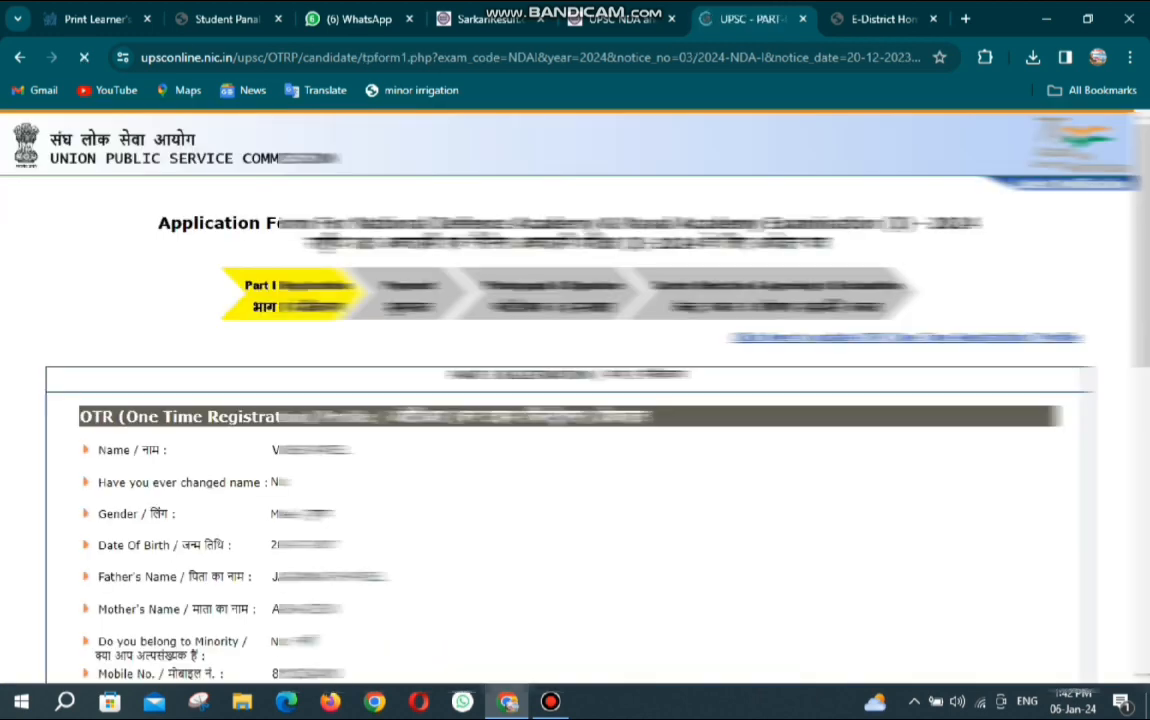
Choose OBC as the community and No for creamy layer, then select the certificate number box.
{"action": "scroll", "coordinate": [575, 400], "scroll_direction": "down", "scroll_amount": 5}
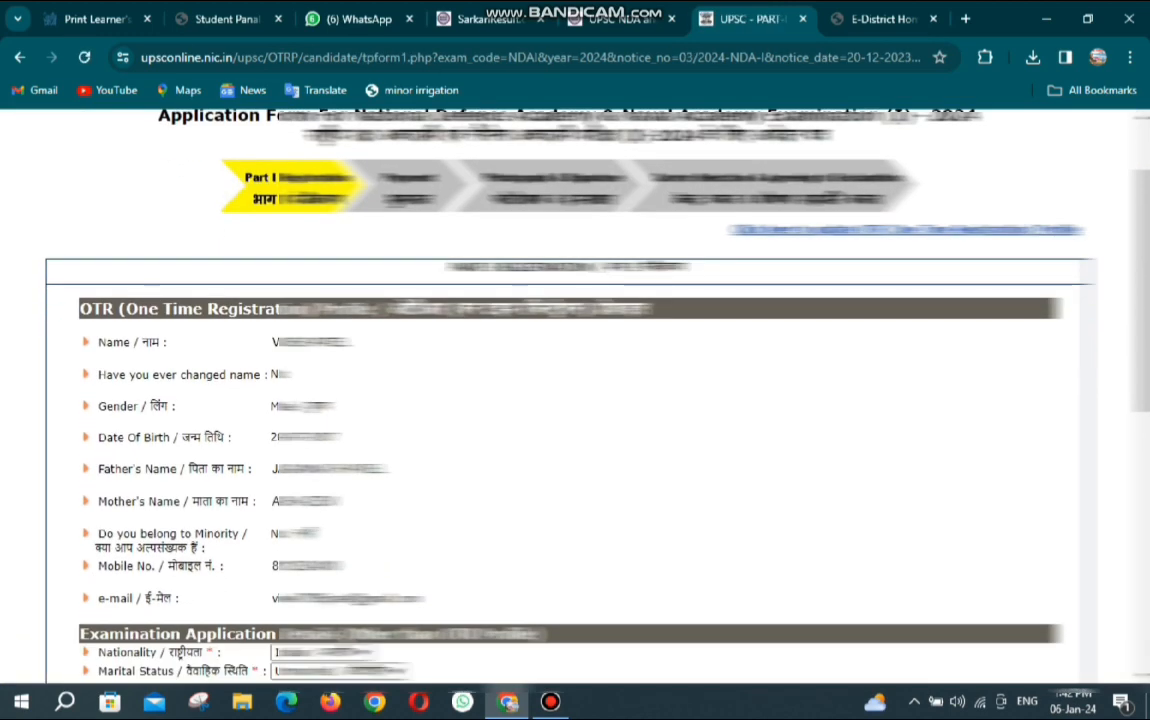
{"action": "scroll", "coordinate": [575, 400], "scroll_direction": "down", "scroll_amount": 3}
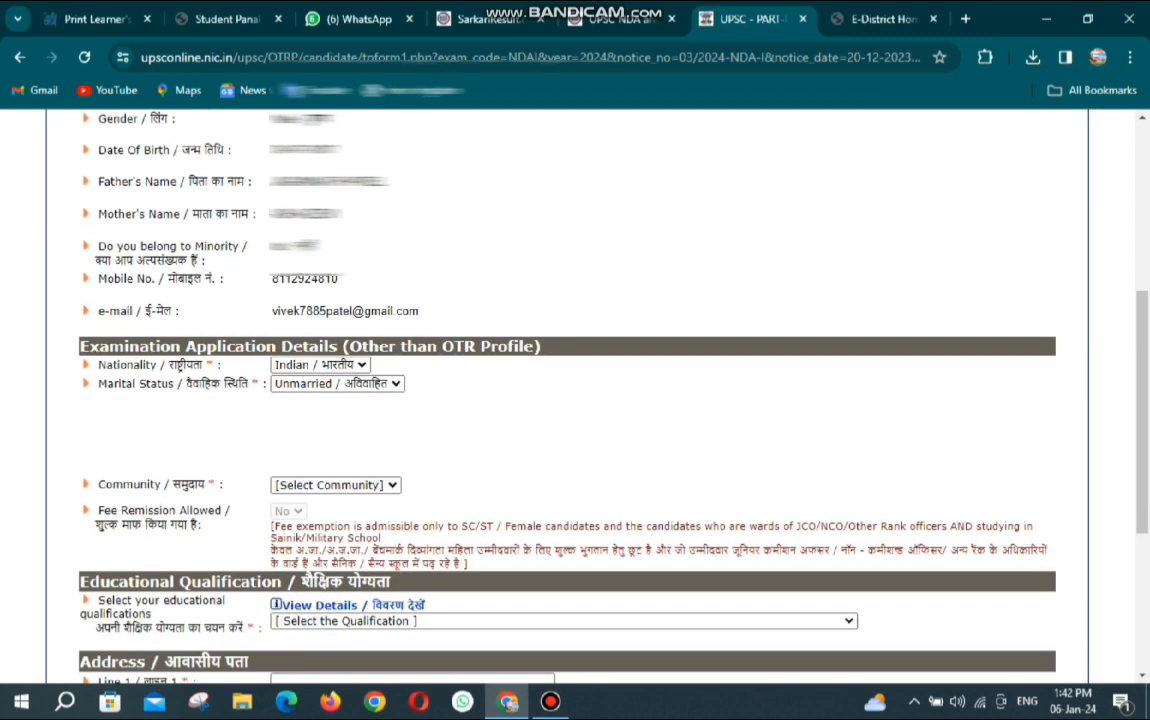
{"action": "left_click", "coordinate": [336, 413]}
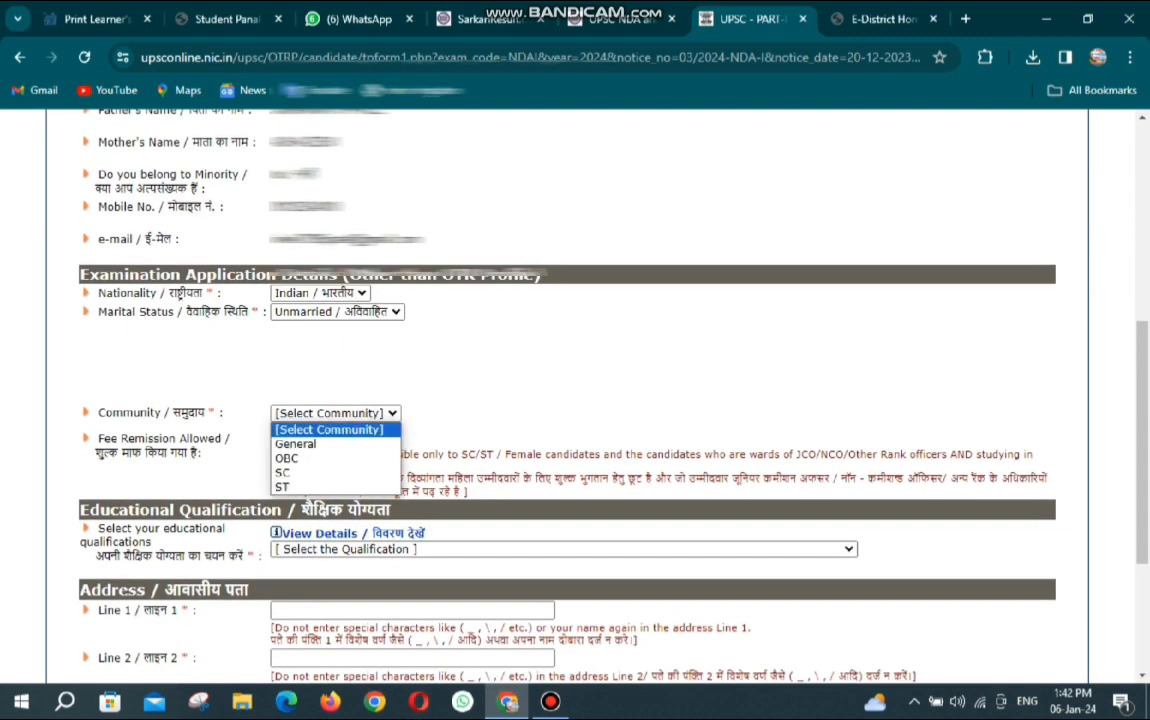
{"action": "left_click", "coordinate": [326, 458]}
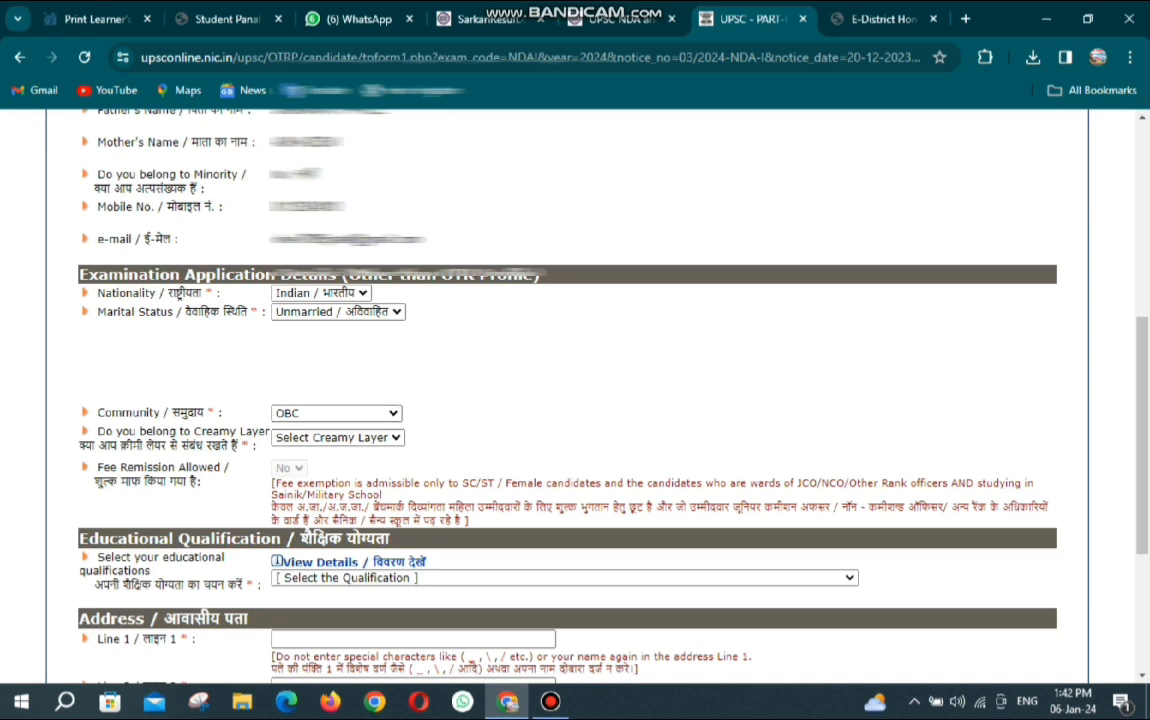
{"action": "scroll", "coordinate": [575, 400], "scroll_direction": "down", "scroll_amount": 2}
{"action": "scroll", "coordinate": [575, 400], "scroll_direction": "down", "scroll_amount": 1}
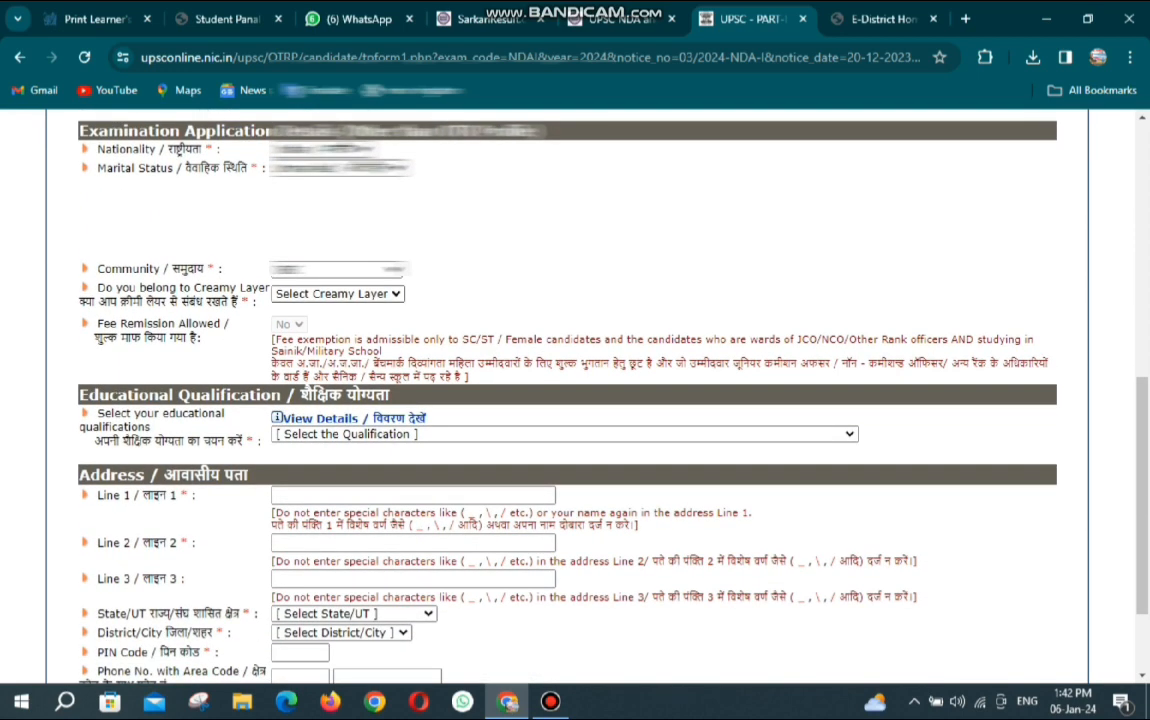
{"action": "left_click", "coordinate": [320, 293]}
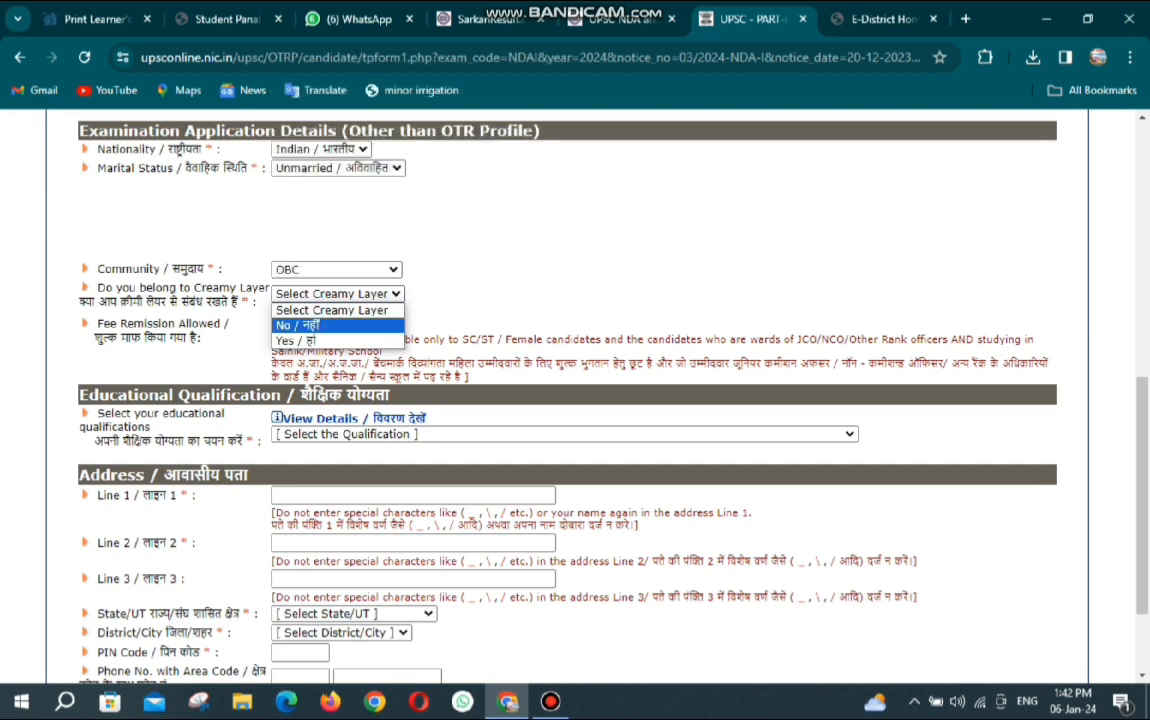
{"action": "left_click", "coordinate": [300, 325]}
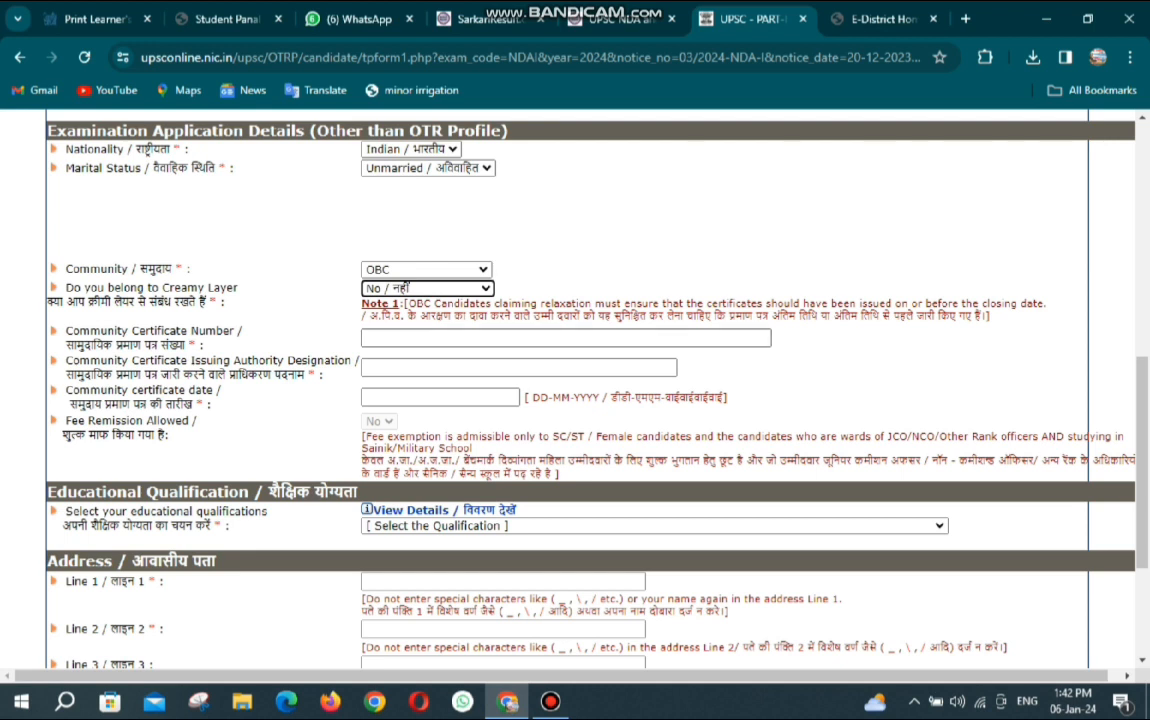
{"action": "left_click", "coordinate": [565, 338]}
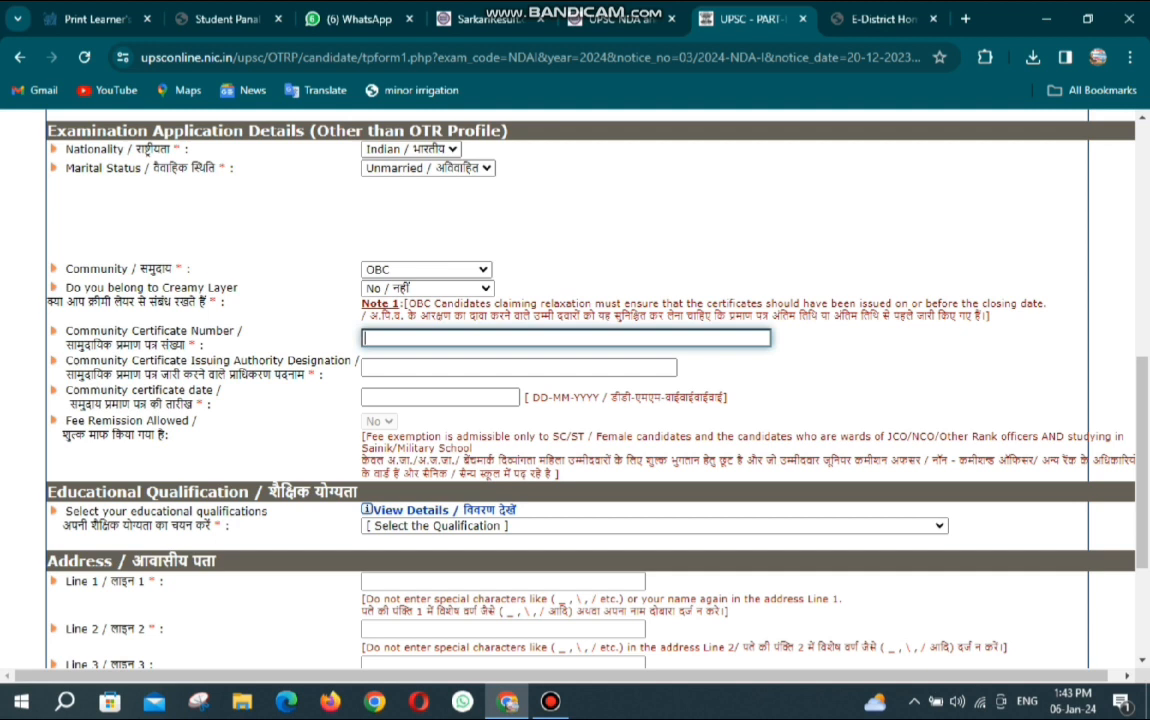
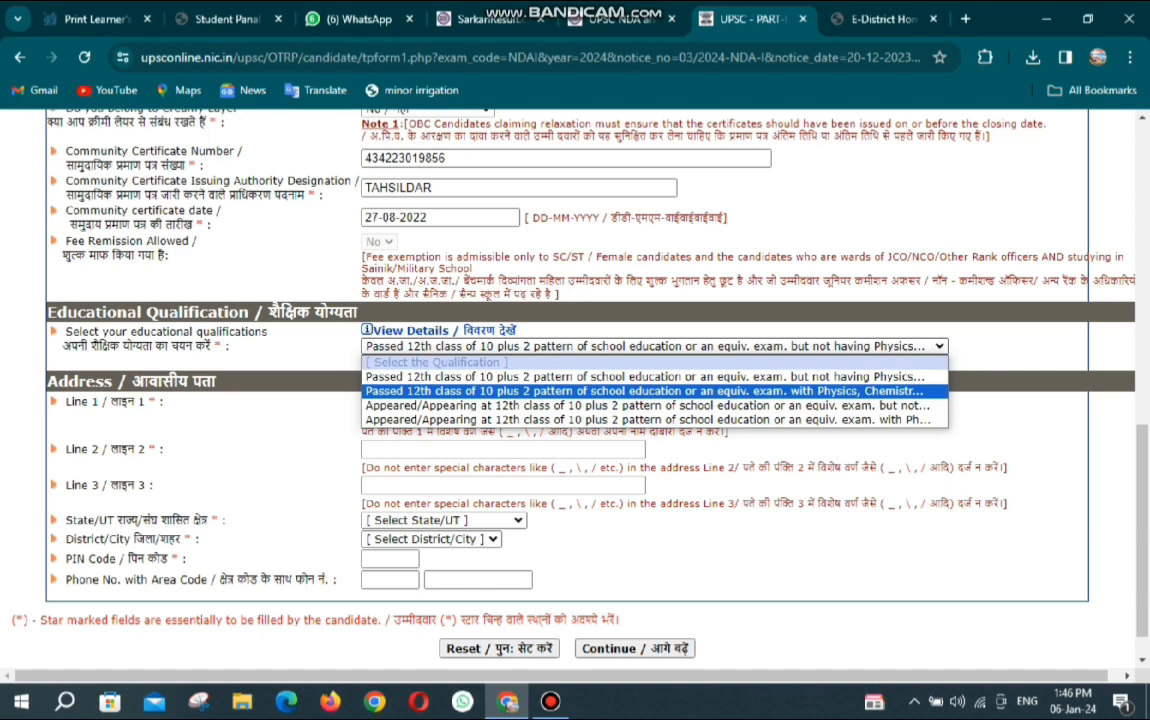
Select 'Passed 12th class… with Physics, Chemistry' as qualification and maximize the Chrome window.
{"action": "left_click_drag", "start_coordinate": [994, 18], "coordinate": [656, 46]}
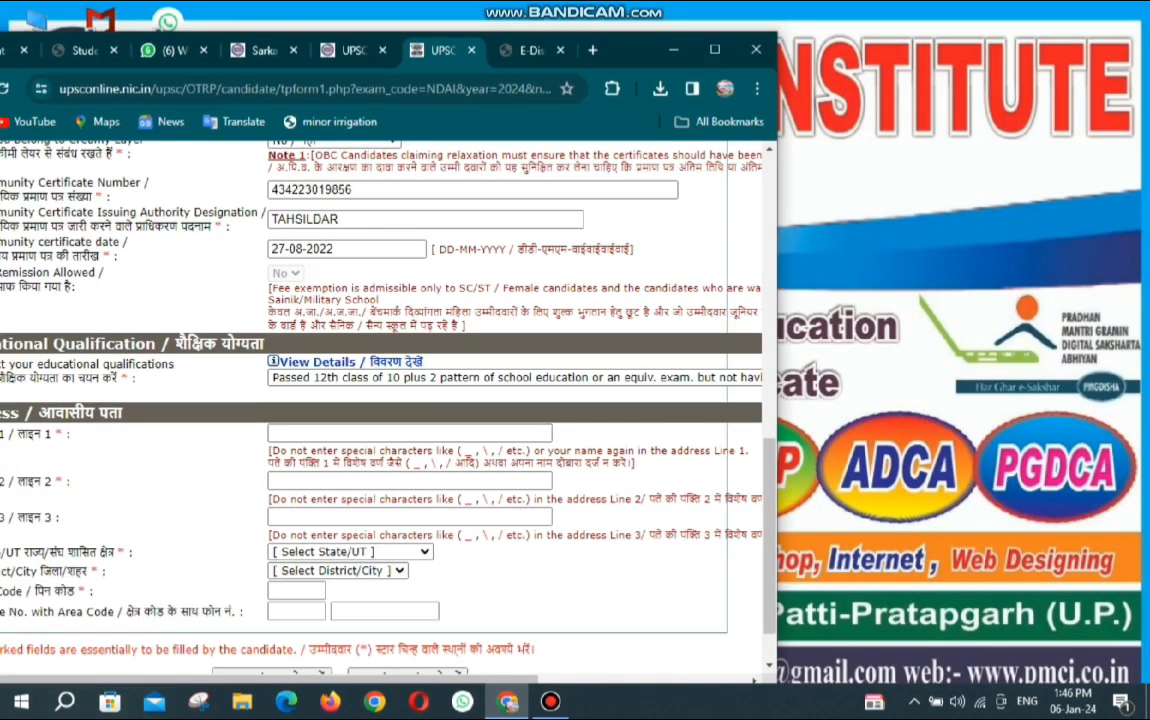
{"action": "left_click", "coordinate": [515, 378]}
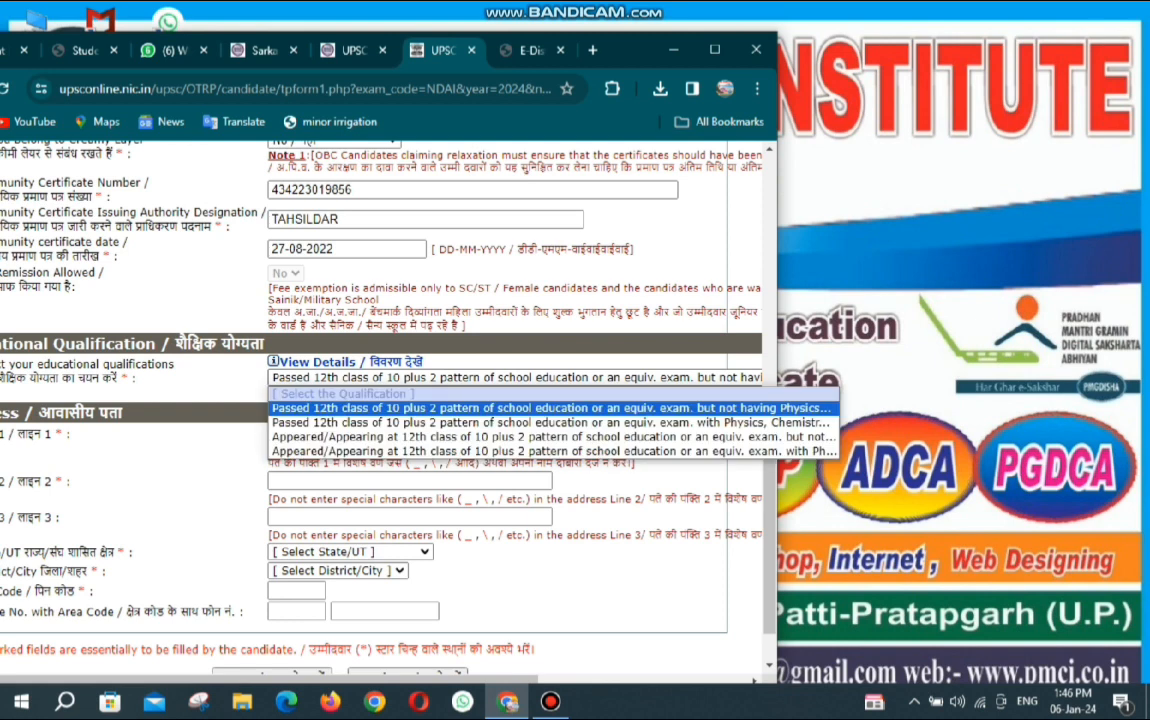
{"action": "key", "text": "Down"}
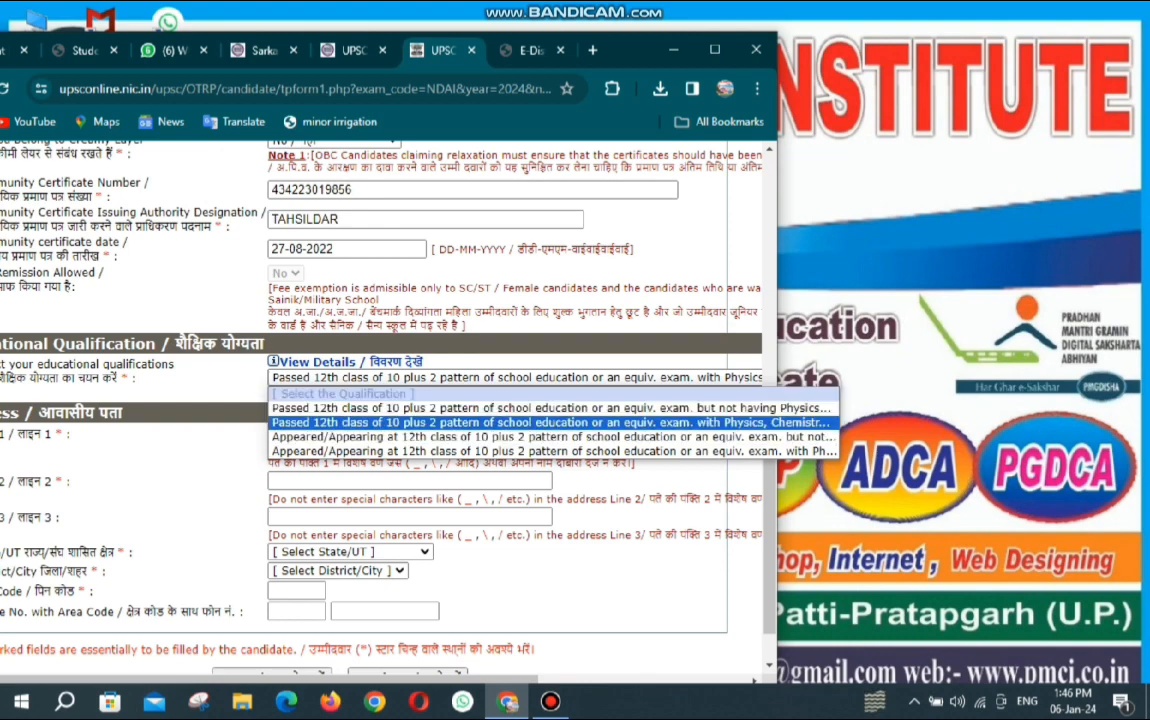
{"action": "left_click", "coordinate": [515, 422]}
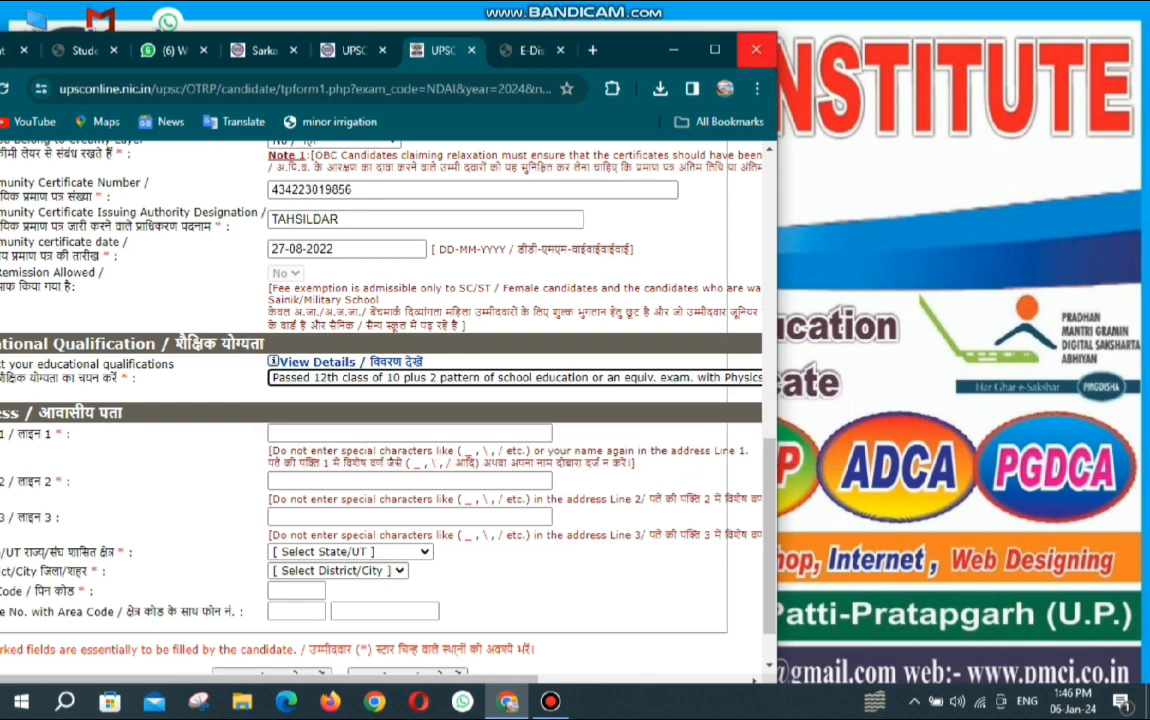
{"action": "left_click", "coordinate": [715, 49]}
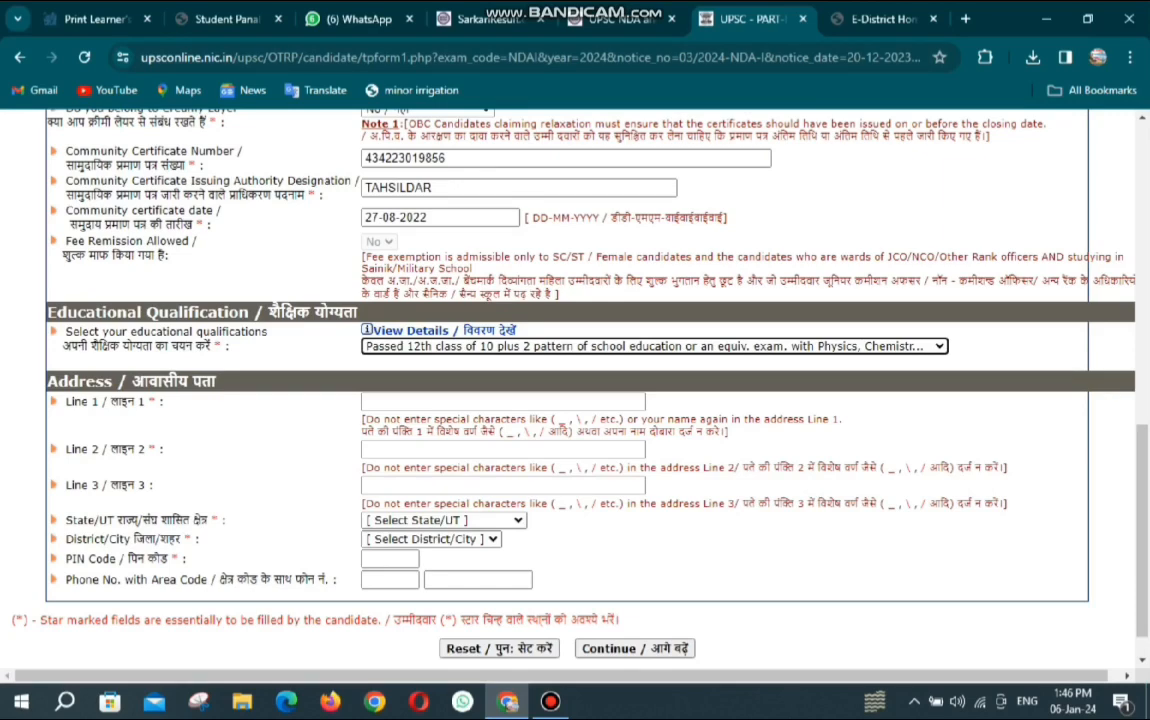
{"action": "left_click", "coordinate": [655, 346]}
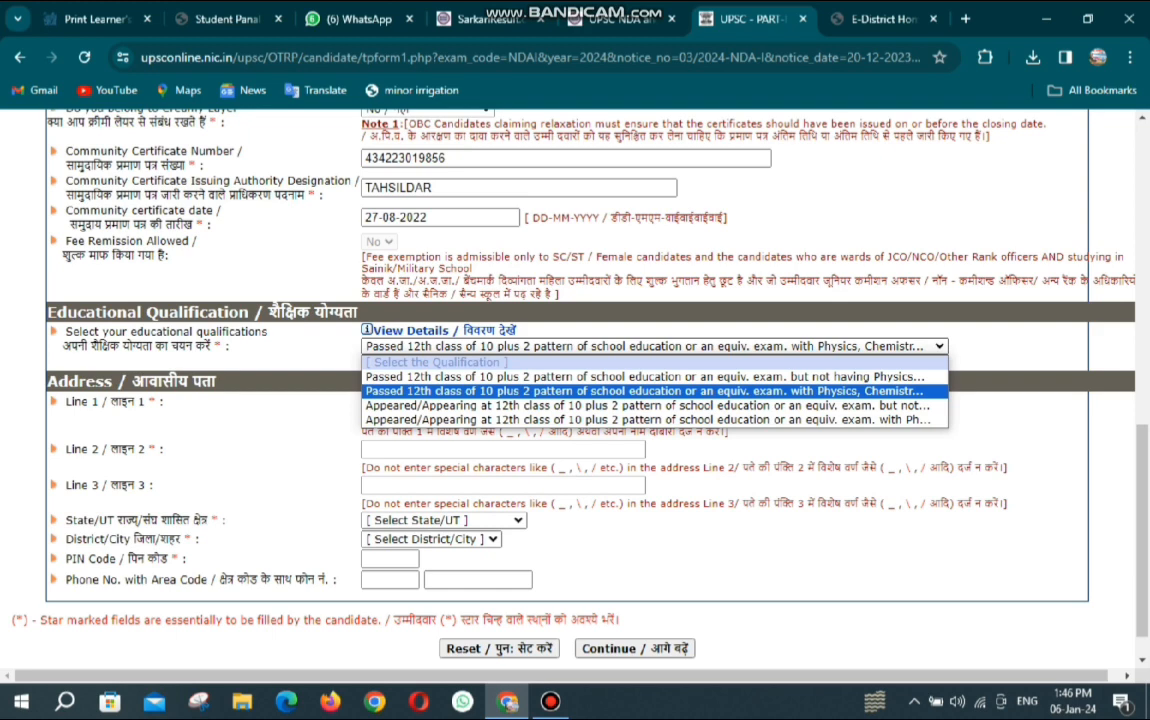
{"action": "left_click", "coordinate": [645, 391]}
Fill in the three address lines with the candidate's village, post office and area.
{"action": "left_click", "coordinate": [503, 402]}
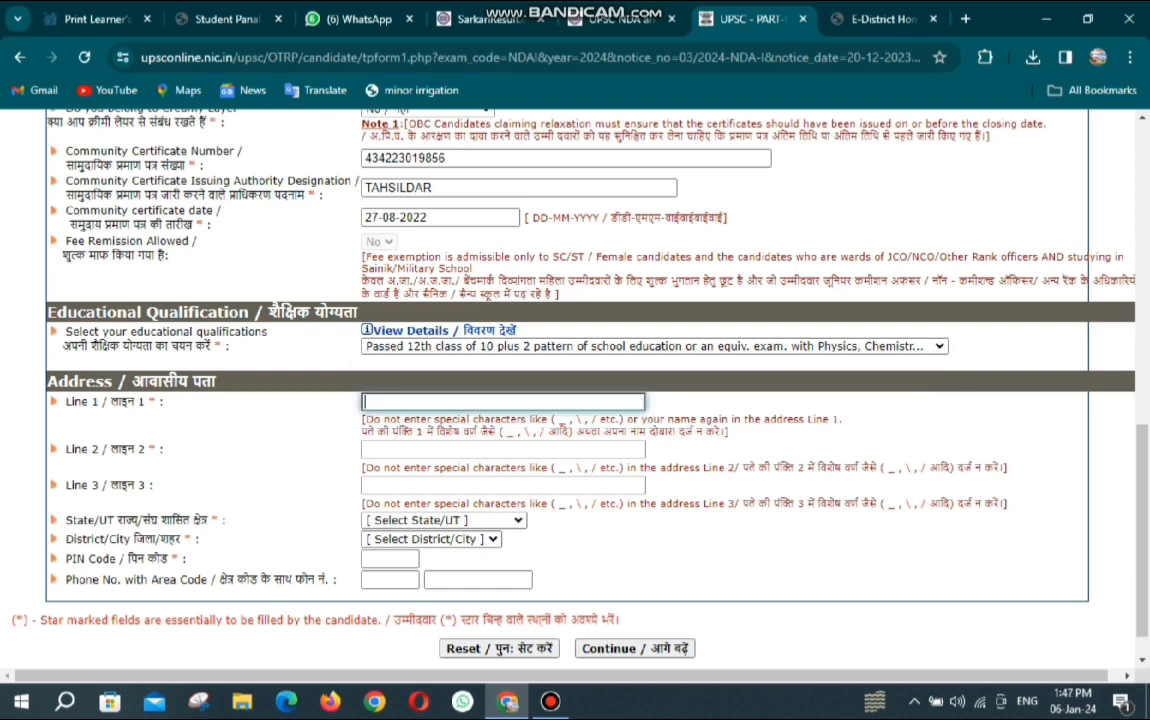
{"action": "type", "text": "VILLAGE FATEHPUR"}
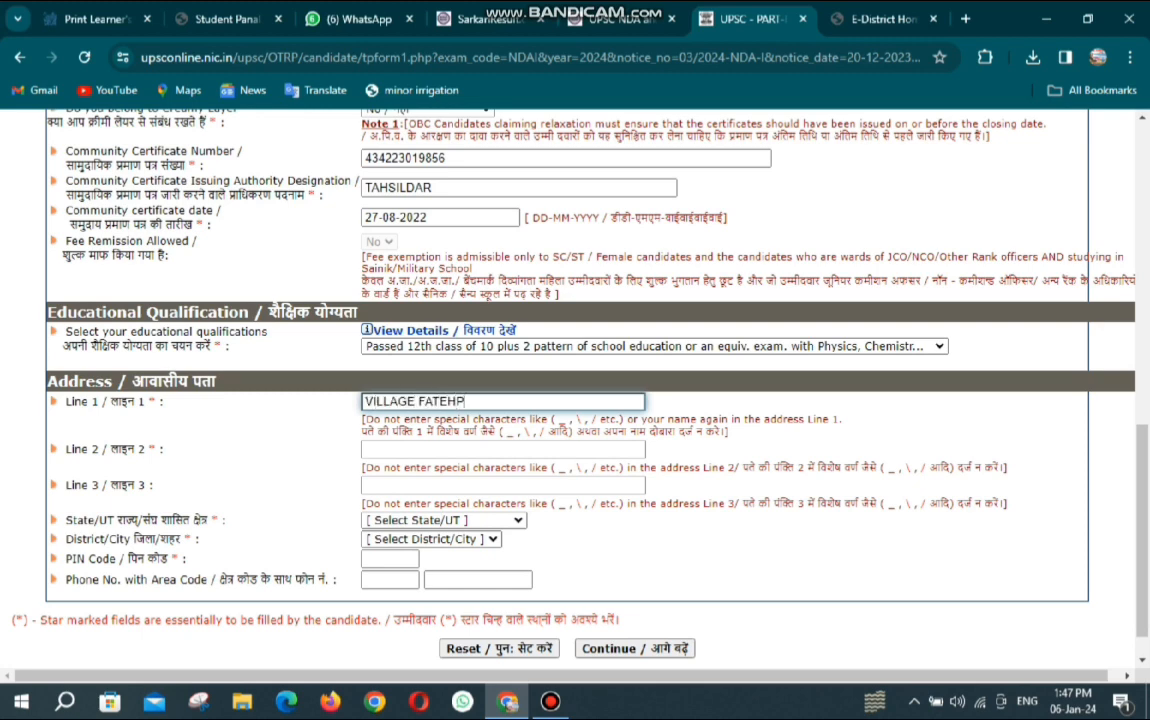
{"action": "key", "text": "Tab"}
{"action": "type", "text": "POST FATEHPUR"}
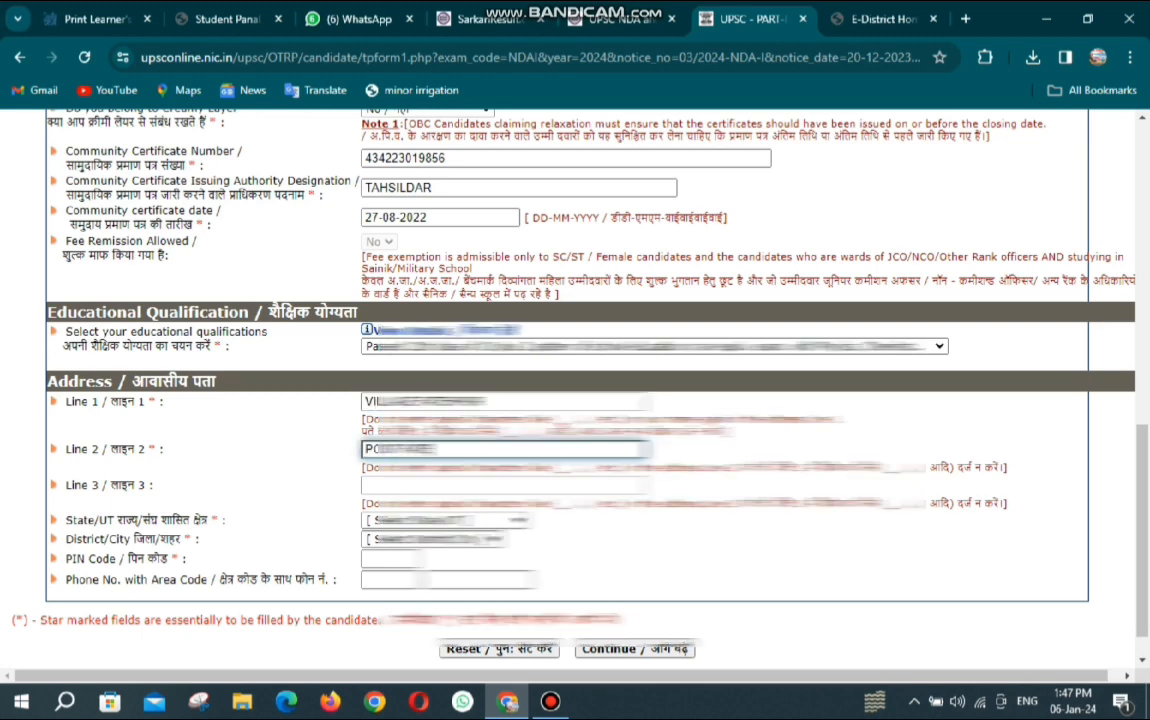
{"action": "key", "text": "Tab"}
{"action": "type", "text": "PAR"}
Pick the state and district, enter the PIN code, and submit the first form page with Continue.
{"action": "key", "text": "Tab"}
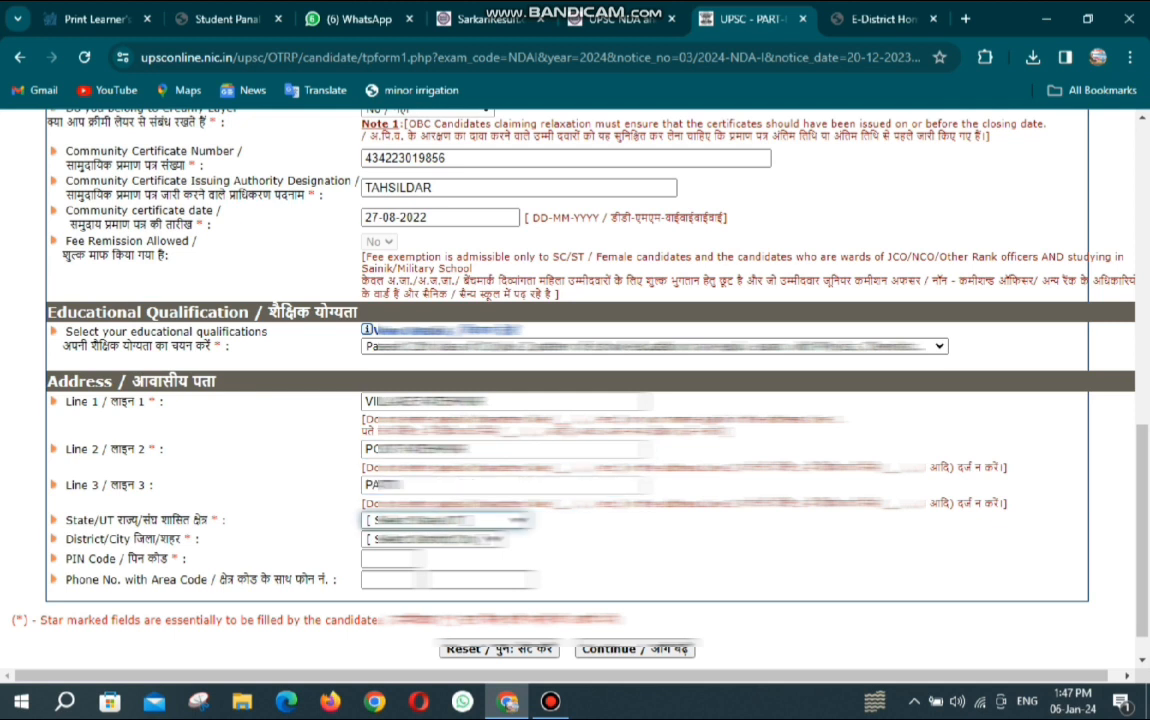
{"action": "key", "text": "u"}
{"action": "key", "text": "Tab"}
{"action": "key", "text": "p"}
{"action": "key", "text": "r"}
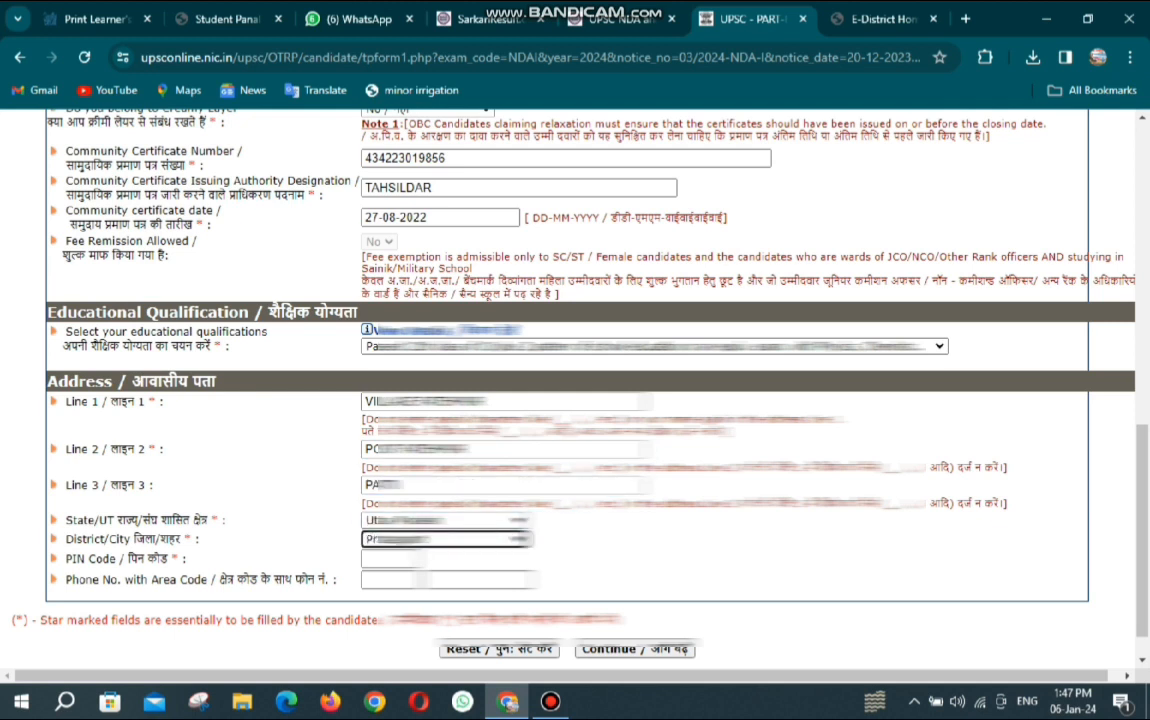
{"action": "key", "text": "Tab"}
{"action": "type", "text": "23"}
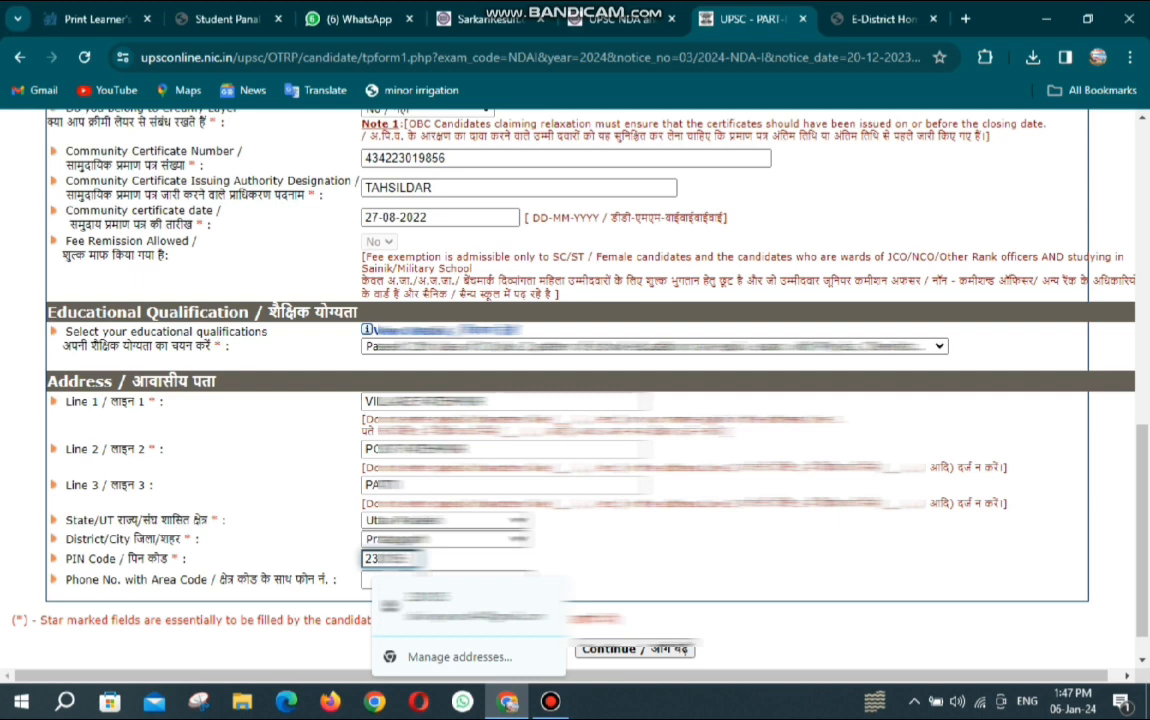
{"action": "key", "text": "Tab"}
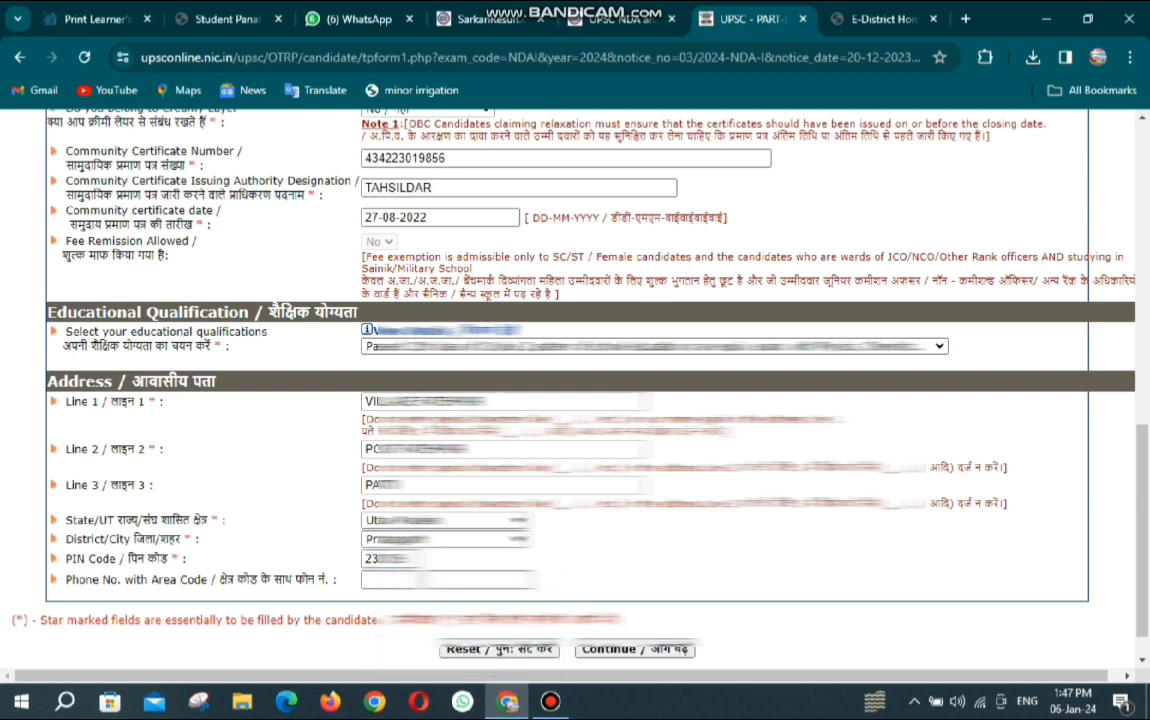
{"action": "scroll", "coordinate": [575, 380], "scroll_direction": "down", "scroll_amount": 1}
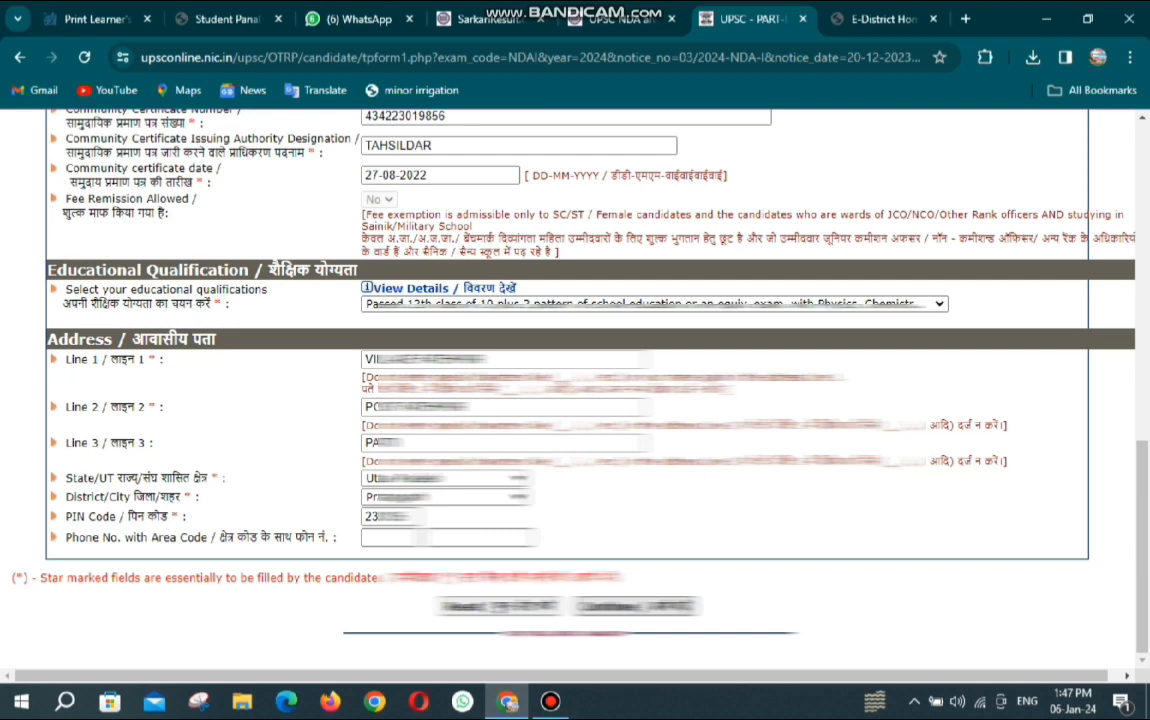
{"action": "left_click", "coordinate": [636, 606]}
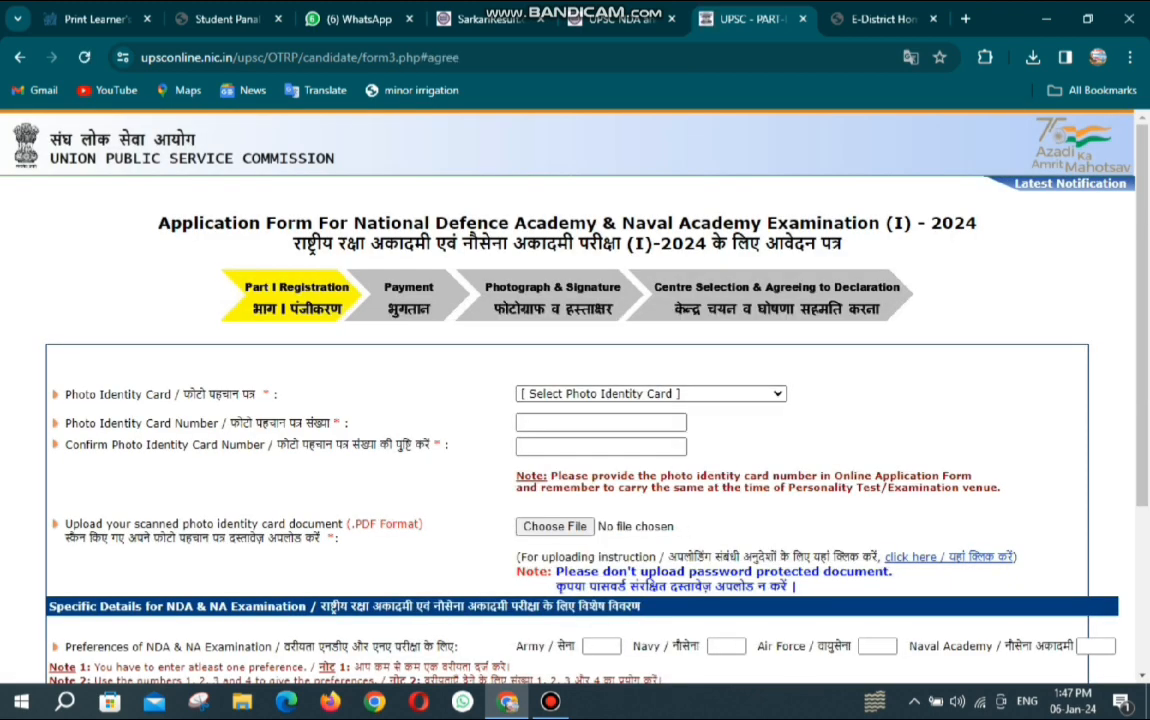
Choose Aadhaar Card as the photo identity, give consent with Yes, and start entering its number.
{"action": "left_click", "coordinate": [651, 394]}
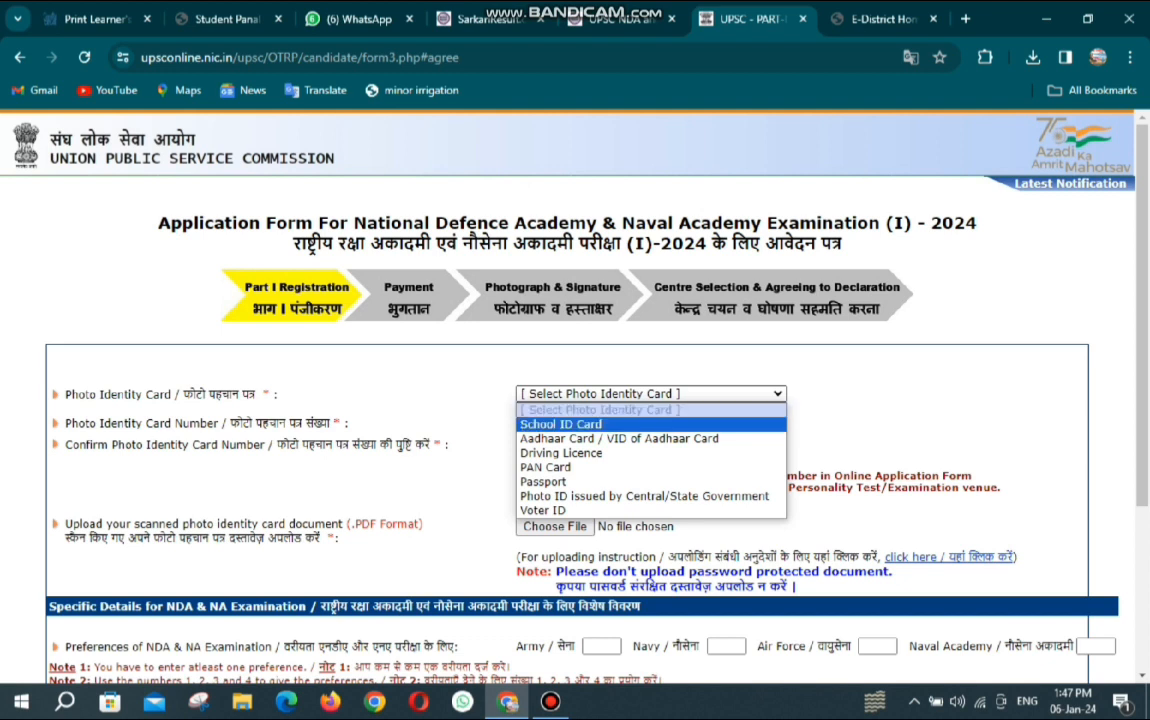
{"action": "left_click", "coordinate": [619, 438]}
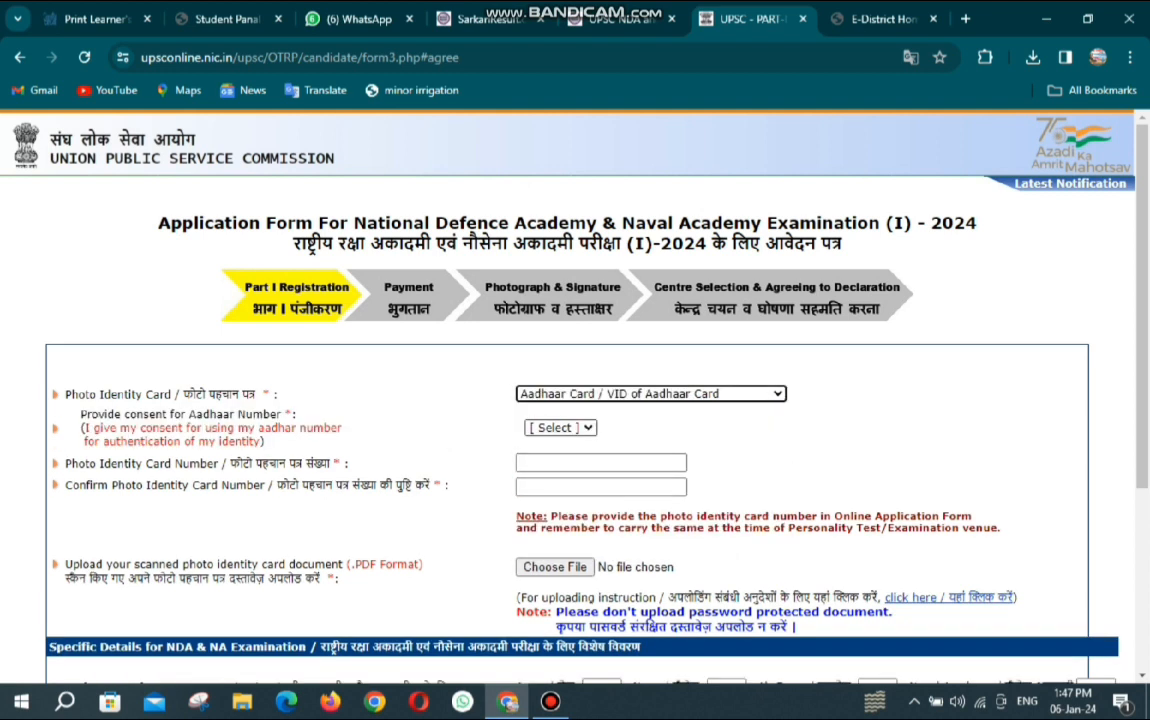
{"action": "left_click", "coordinate": [561, 428]}
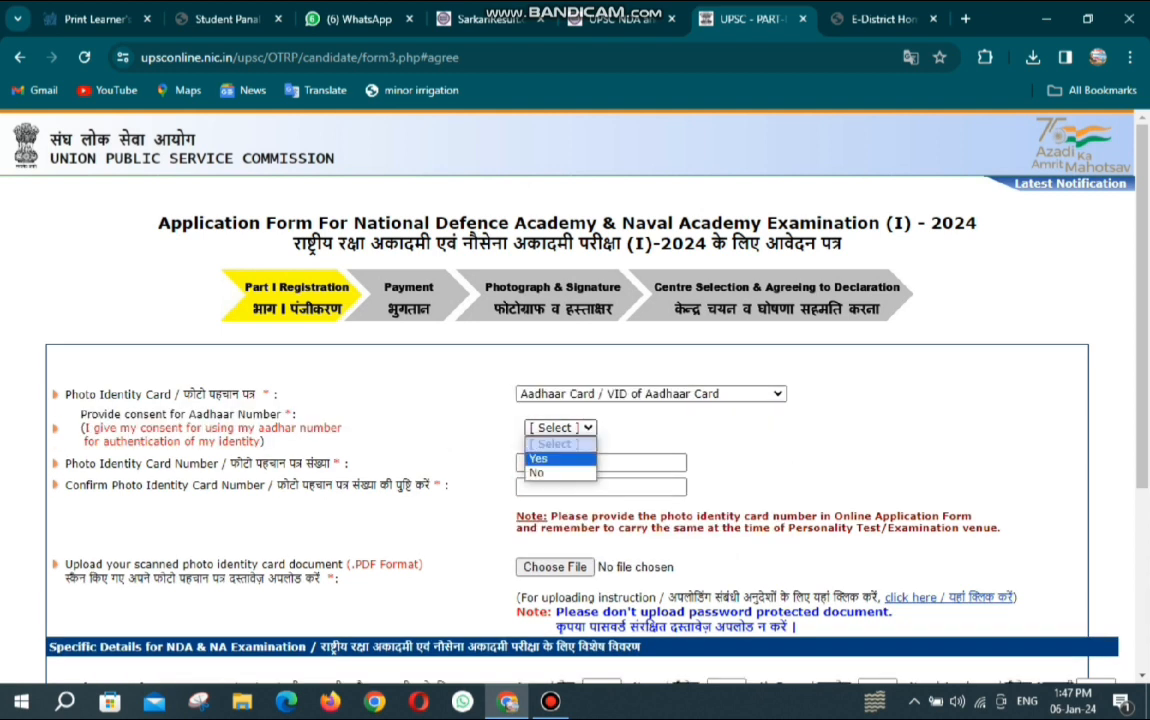
{"action": "left_click", "coordinate": [560, 459]}
{"action": "left_click", "coordinate": [601, 463]}
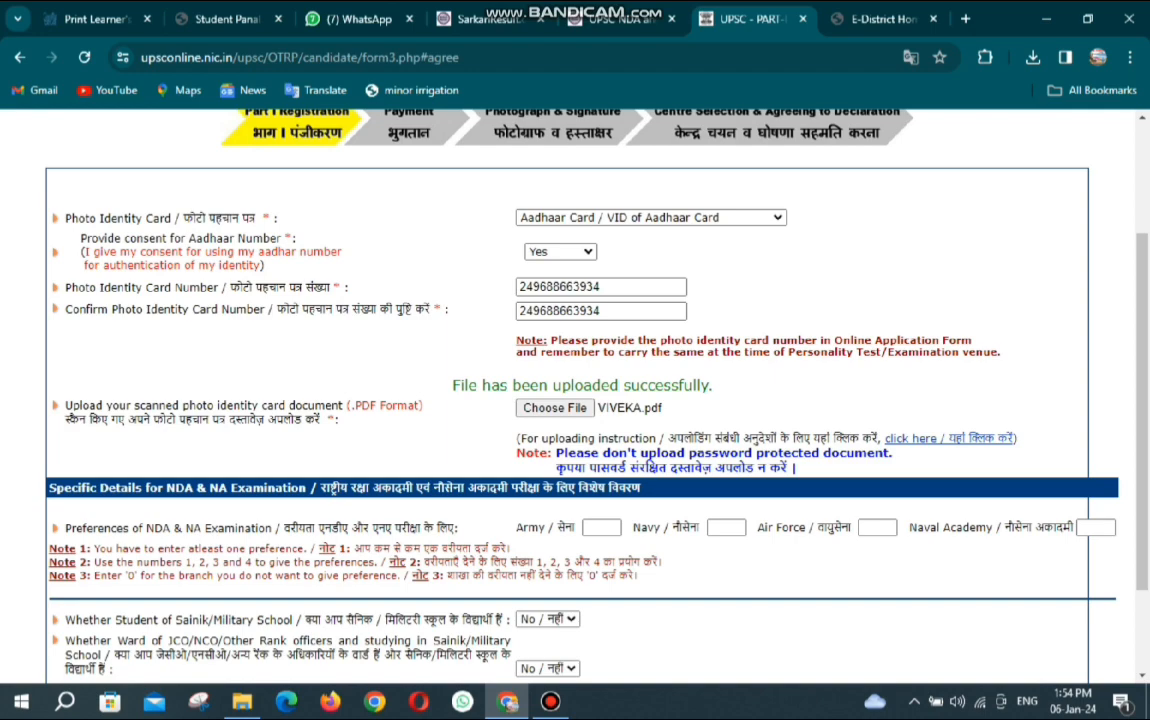
{"action": "scroll", "coordinate": [575, 400], "scroll_direction": "down", "scroll_amount": 2}
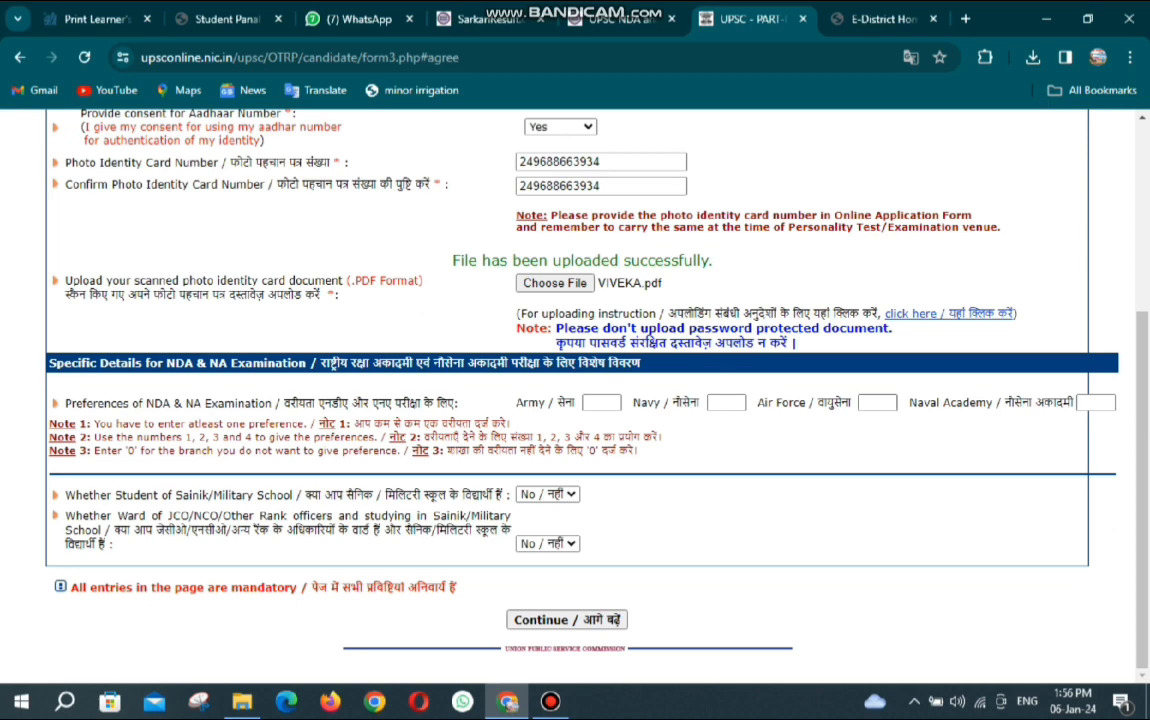
Rank the preferences Air Force 1, Army 2, Navy 3 and Naval Academy 4.
{"action": "left_click", "coordinate": [877, 403]}
{"action": "type", "text": "1"}
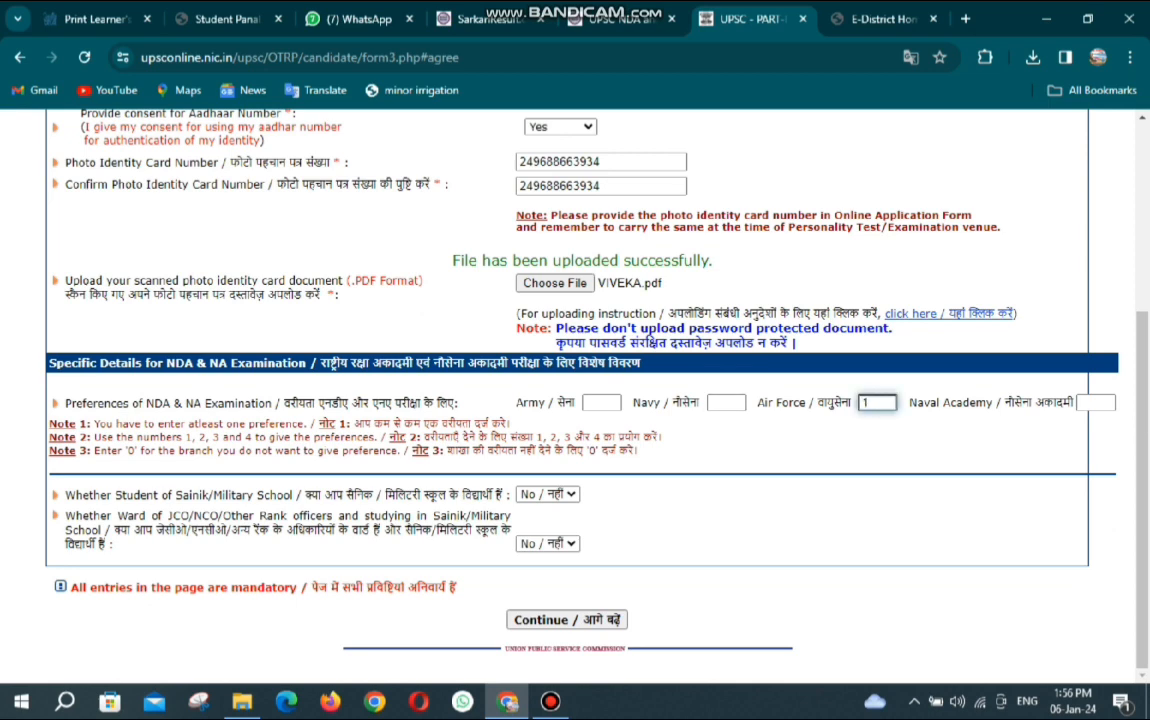
{"action": "left_click", "coordinate": [601, 403]}
{"action": "type", "text": "2"}
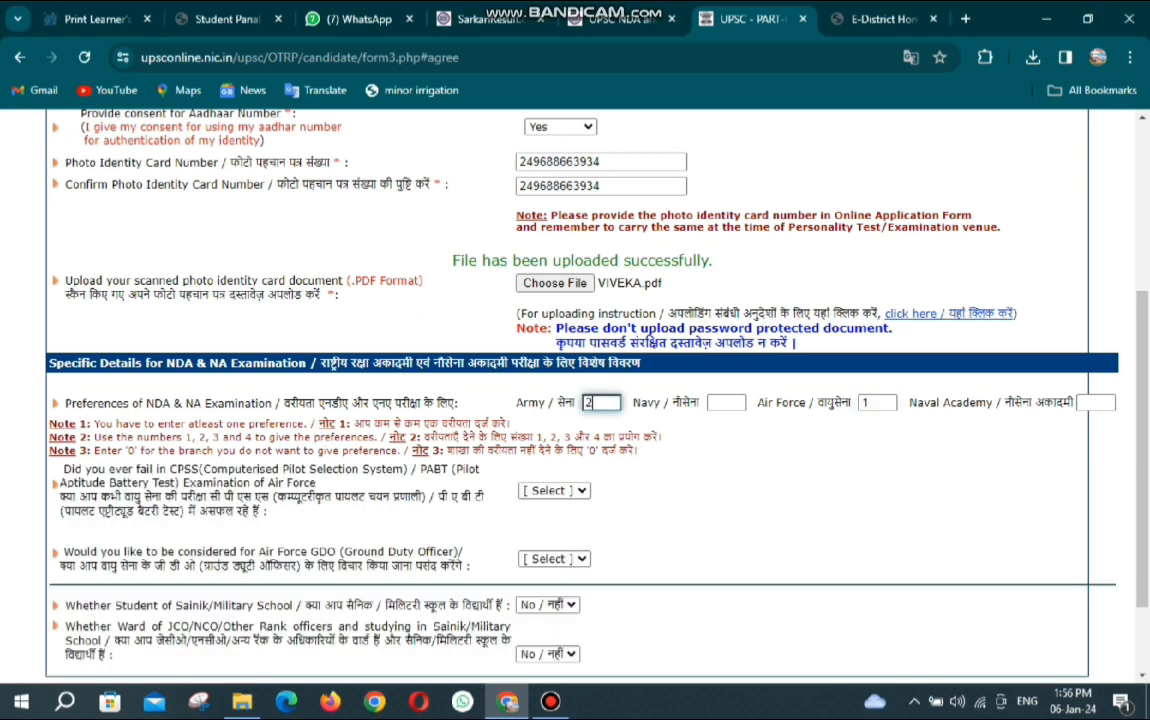
{"action": "left_click", "coordinate": [726, 403]}
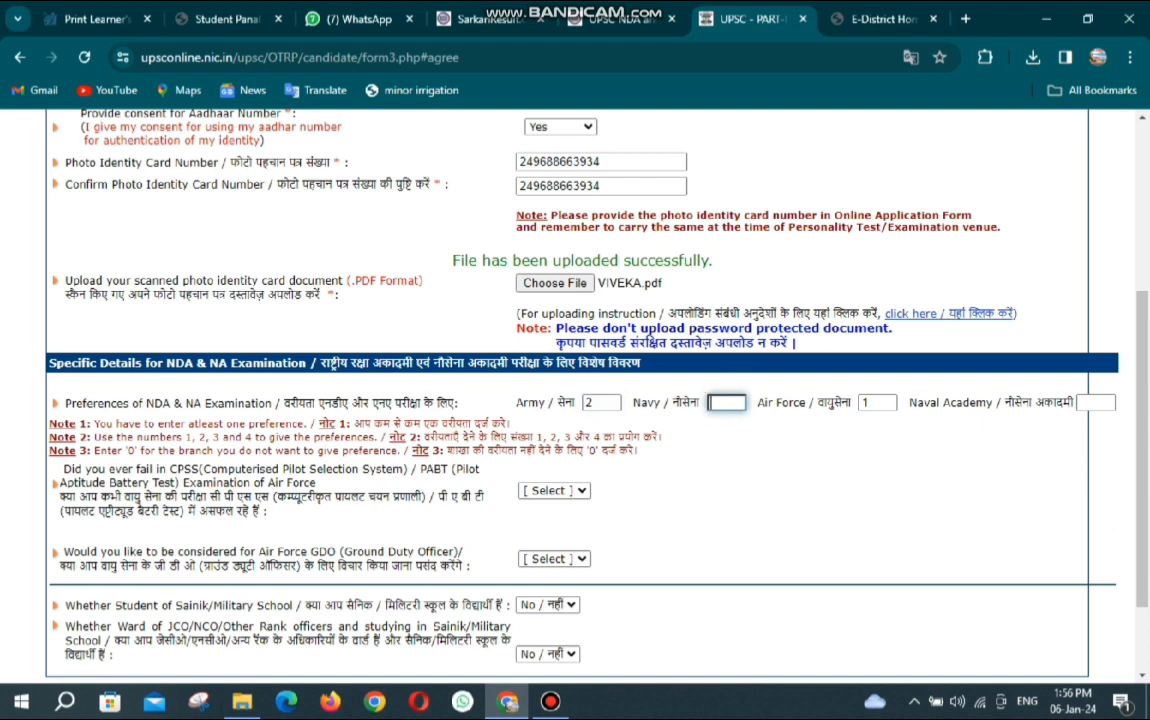
{"action": "type", "text": "3"}
{"action": "left_click", "coordinate": [1096, 403]}
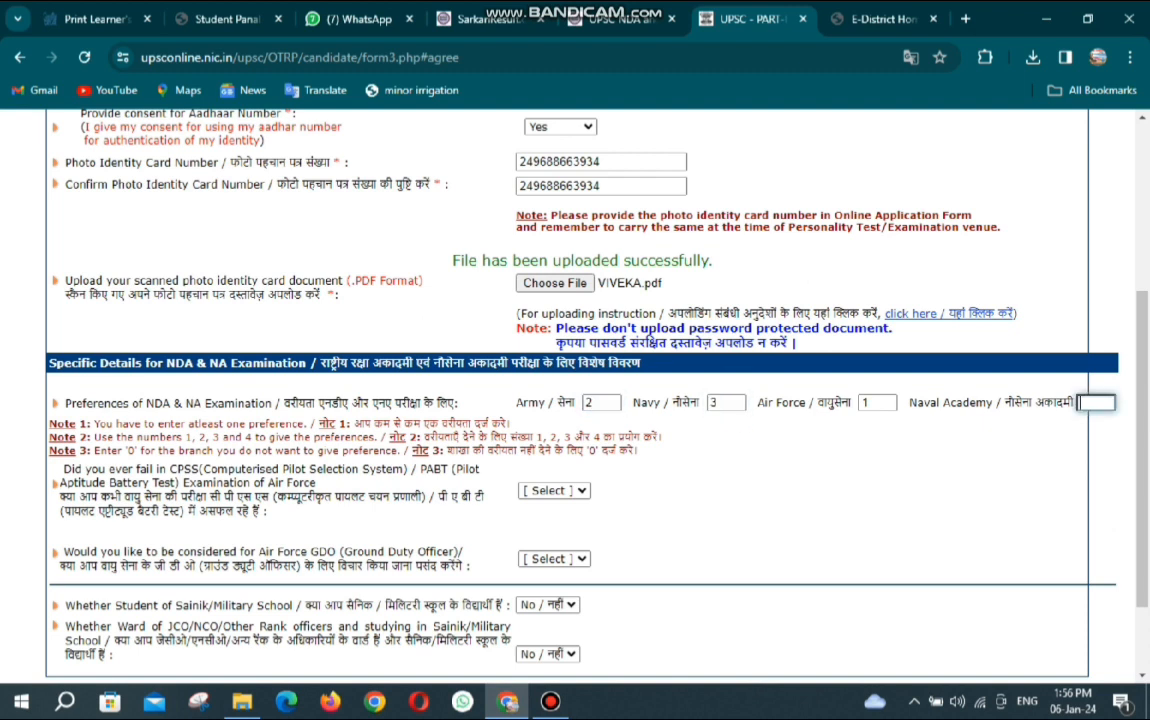
{"action": "type", "text": "4"}
{"action": "left_click", "coordinate": [985, 362]}
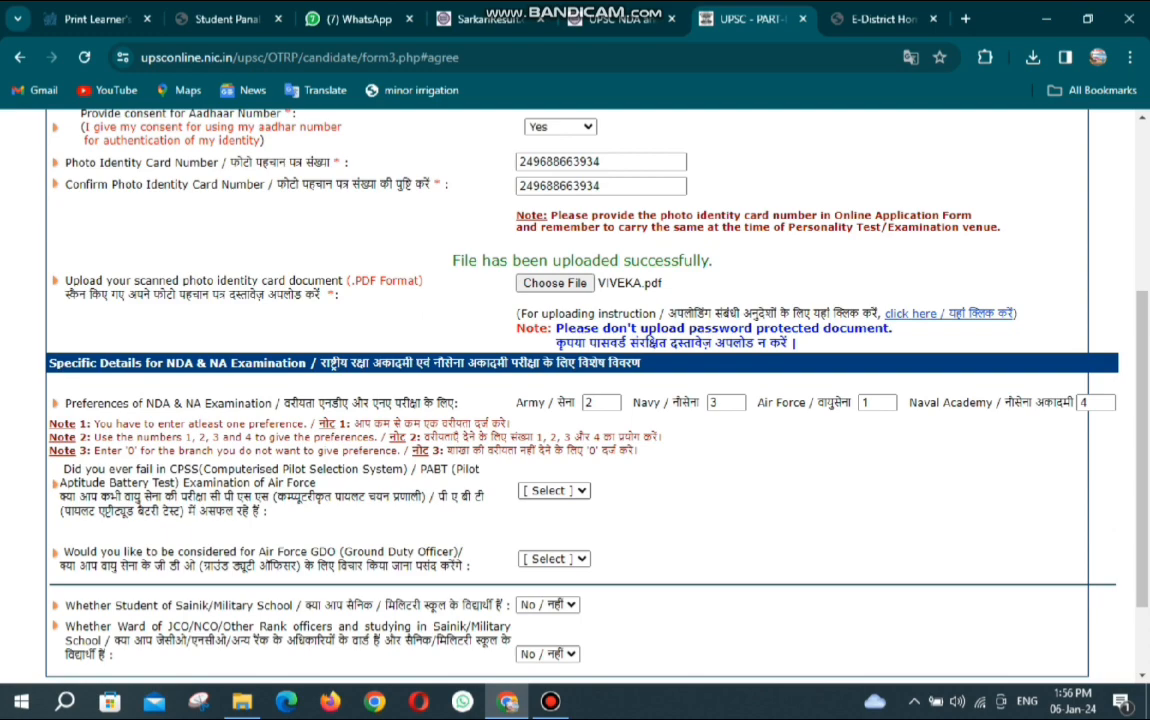
Answer No to failing CPSS/PABT and Yes to Air Force GDO, then continue.
{"action": "left_click", "coordinate": [554, 491]}
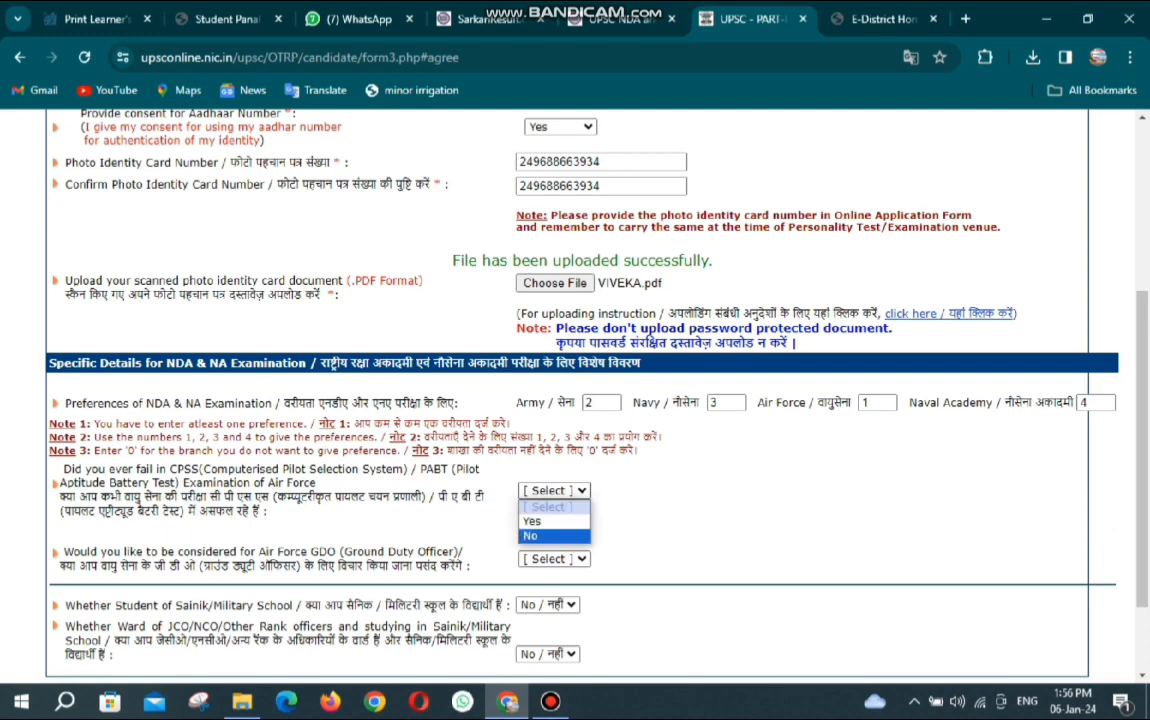
{"action": "left_click", "coordinate": [534, 536]}
{"action": "scroll", "coordinate": [575, 400], "scroll_direction": "down", "scroll_amount": 2}
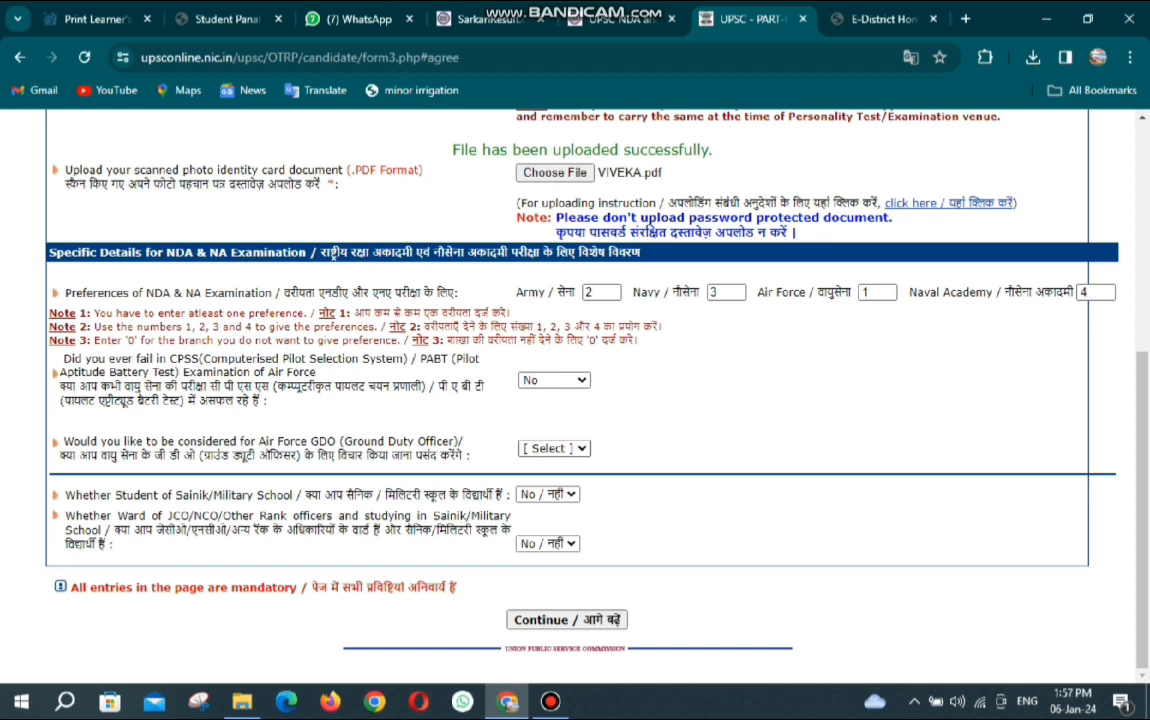
{"action": "left_click", "coordinate": [553, 448]}
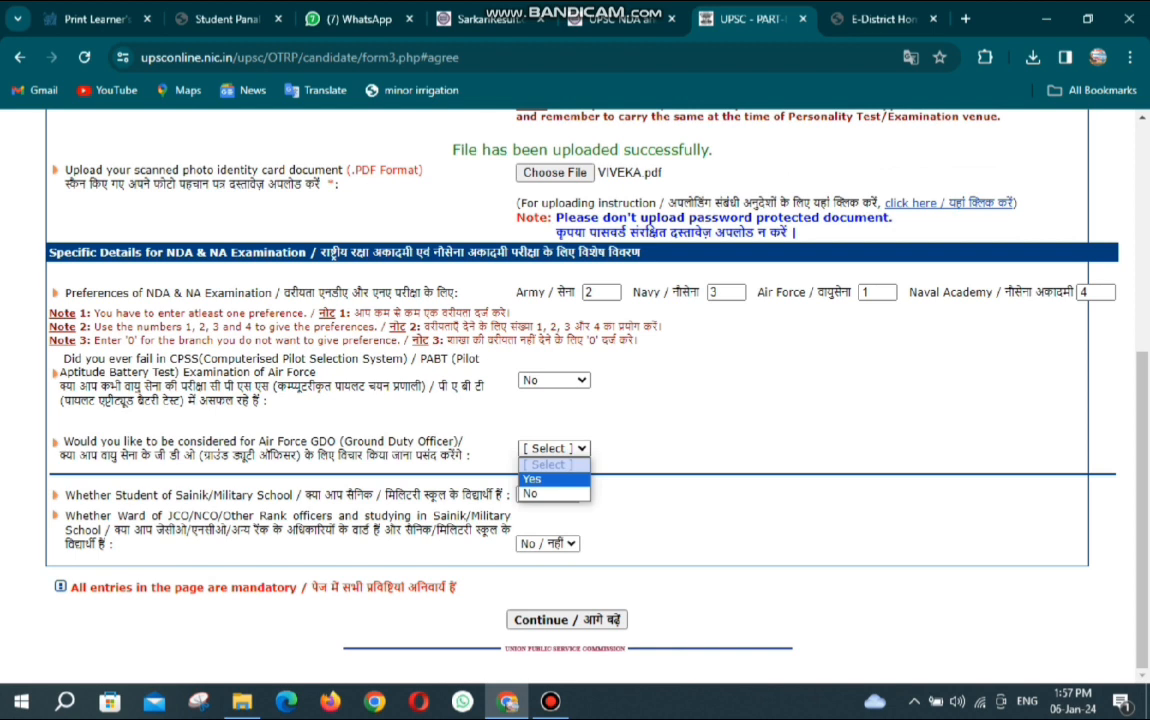
{"action": "left_click", "coordinate": [532, 479]}
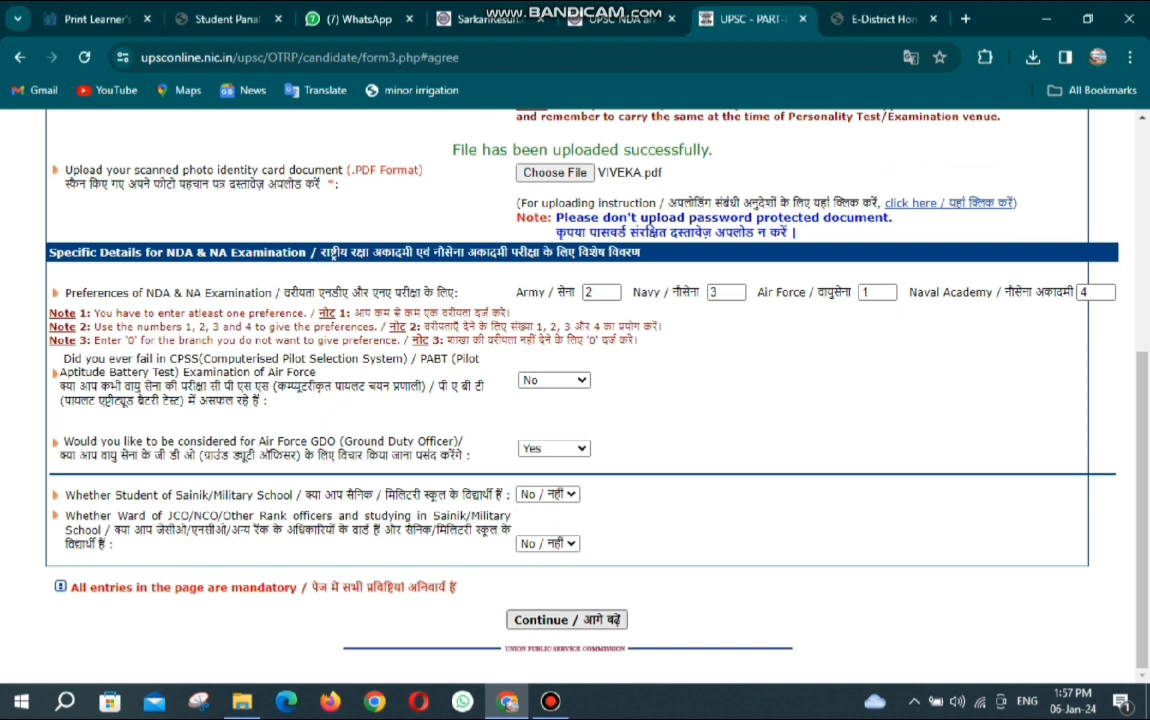
{"action": "left_click", "coordinate": [567, 620]}
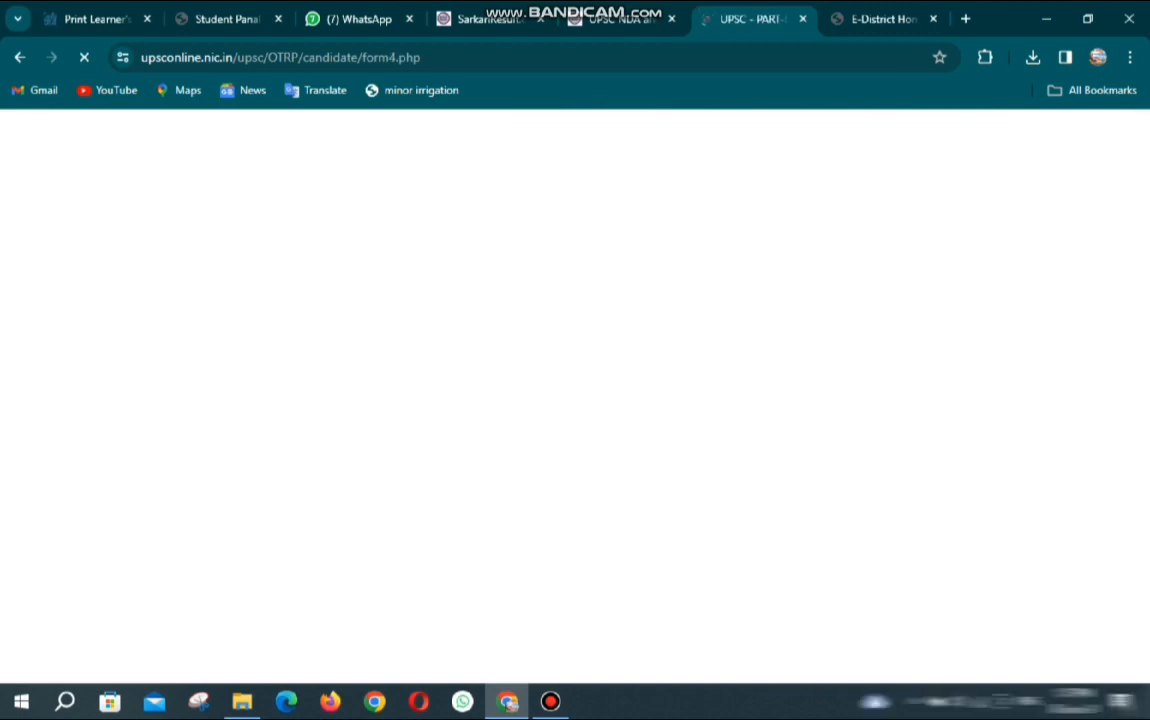
Enter the security code and agree to the details; dismiss the invalid-code alert.
{"action": "scroll", "coordinate": [575, 400], "scroll_direction": "down", "scroll_amount": 3}
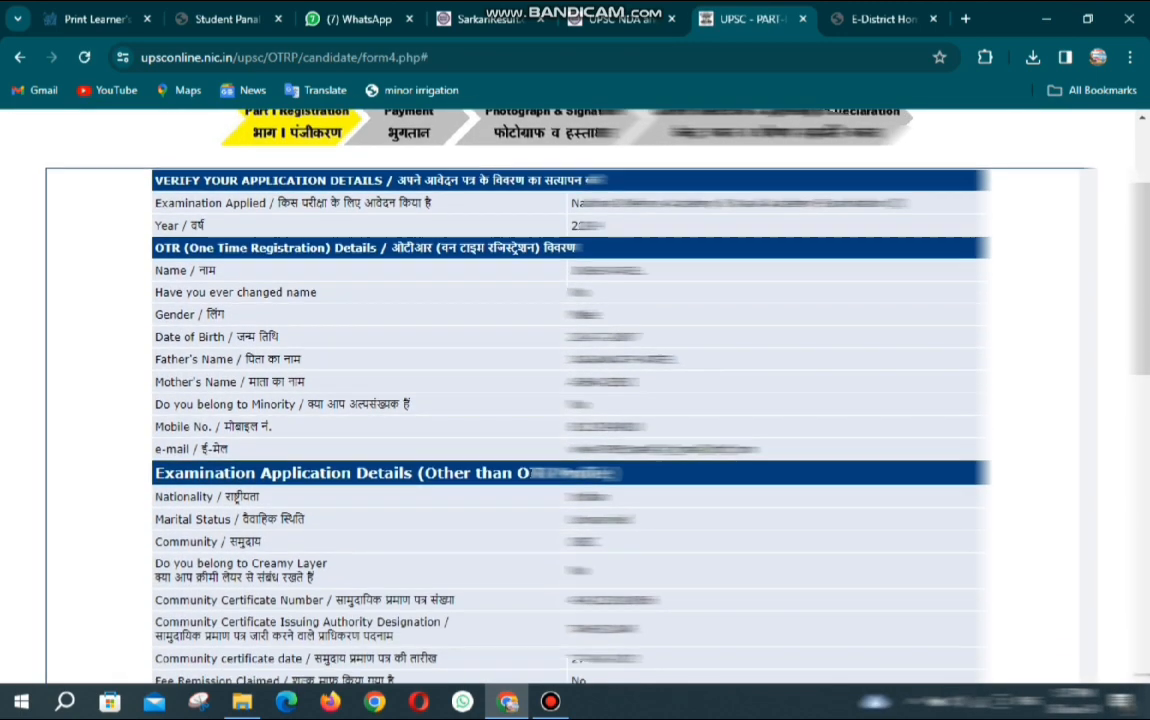
{"action": "scroll", "coordinate": [575, 400], "scroll_direction": "down", "scroll_amount": 5}
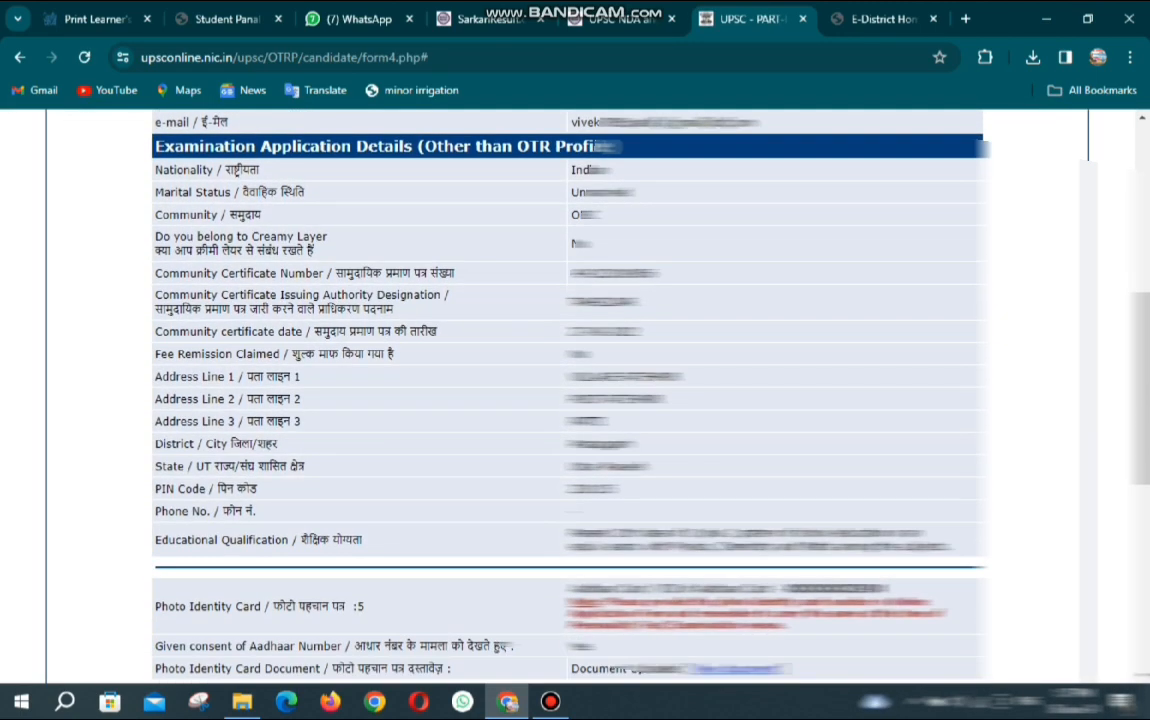
{"action": "scroll", "coordinate": [575, 400], "scroll_direction": "down", "scroll_amount": 8}
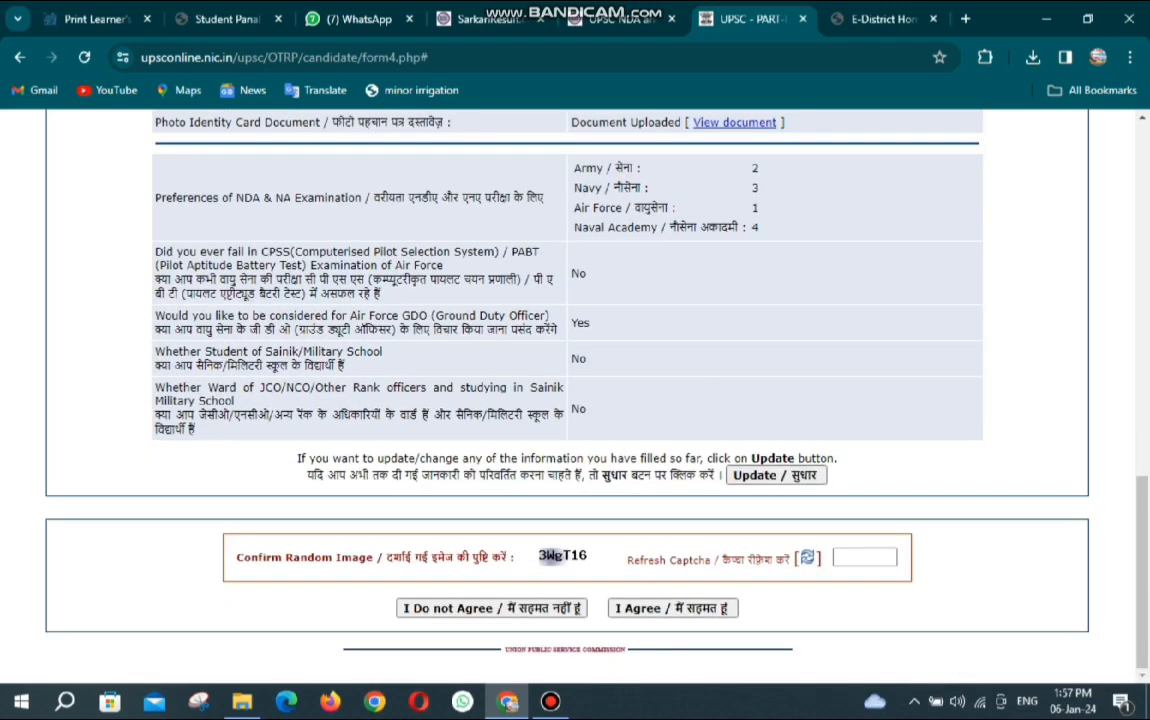
{"action": "left_click", "coordinate": [865, 557]}
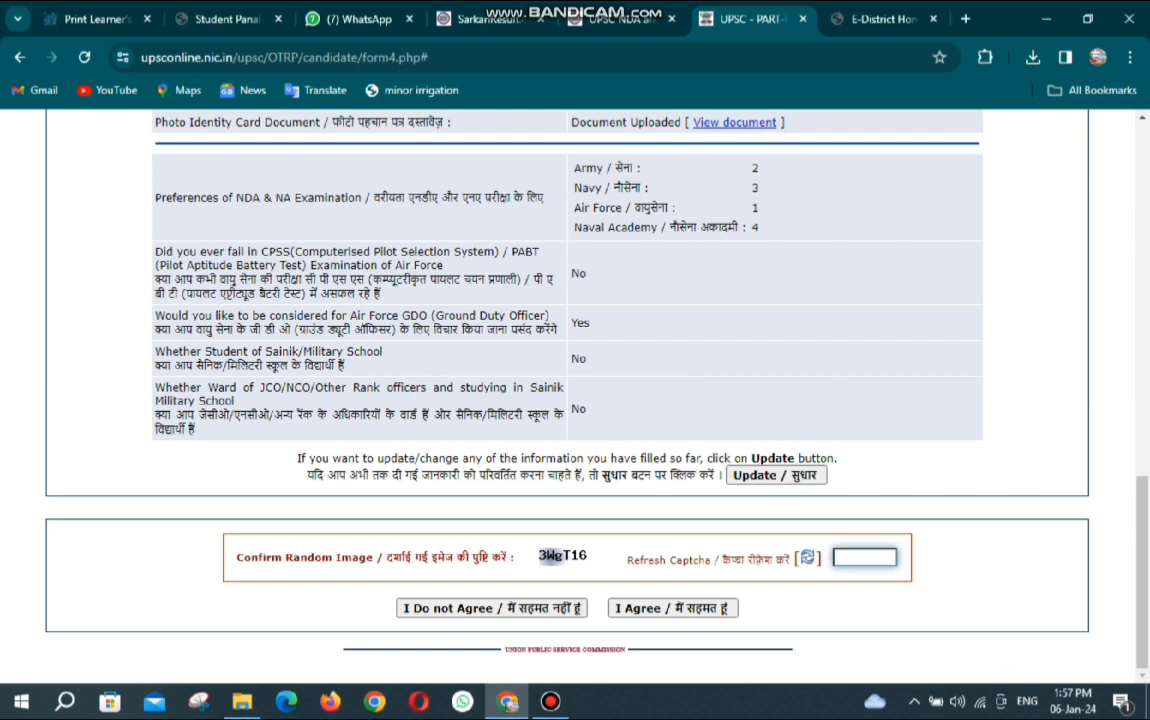
{"action": "type", "text": "3WgT15"}
{"action": "left_click", "coordinate": [673, 608]}
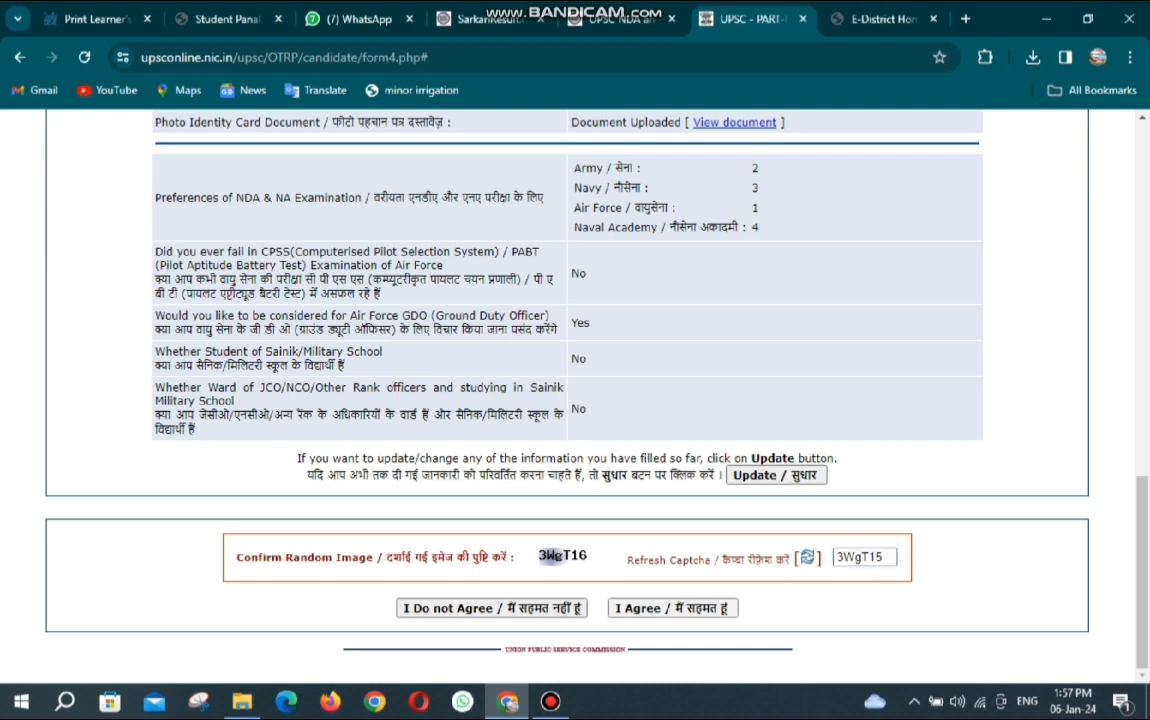
{"action": "key", "text": "Return"}
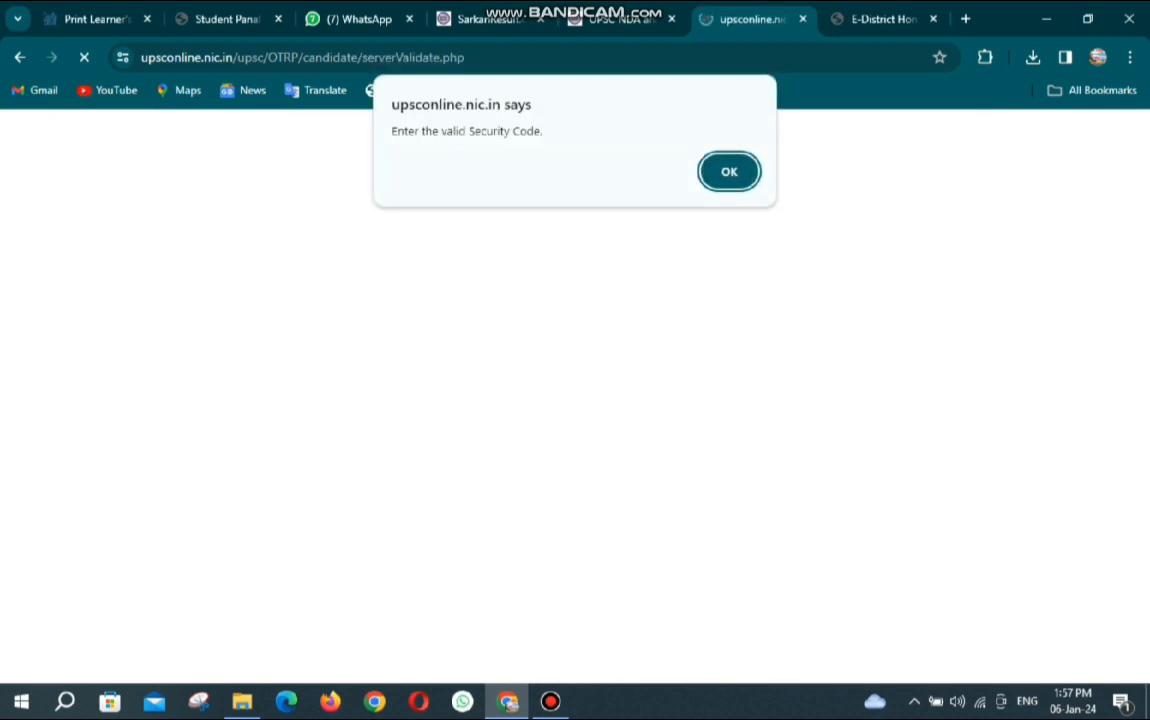
{"action": "key", "text": "Return"}
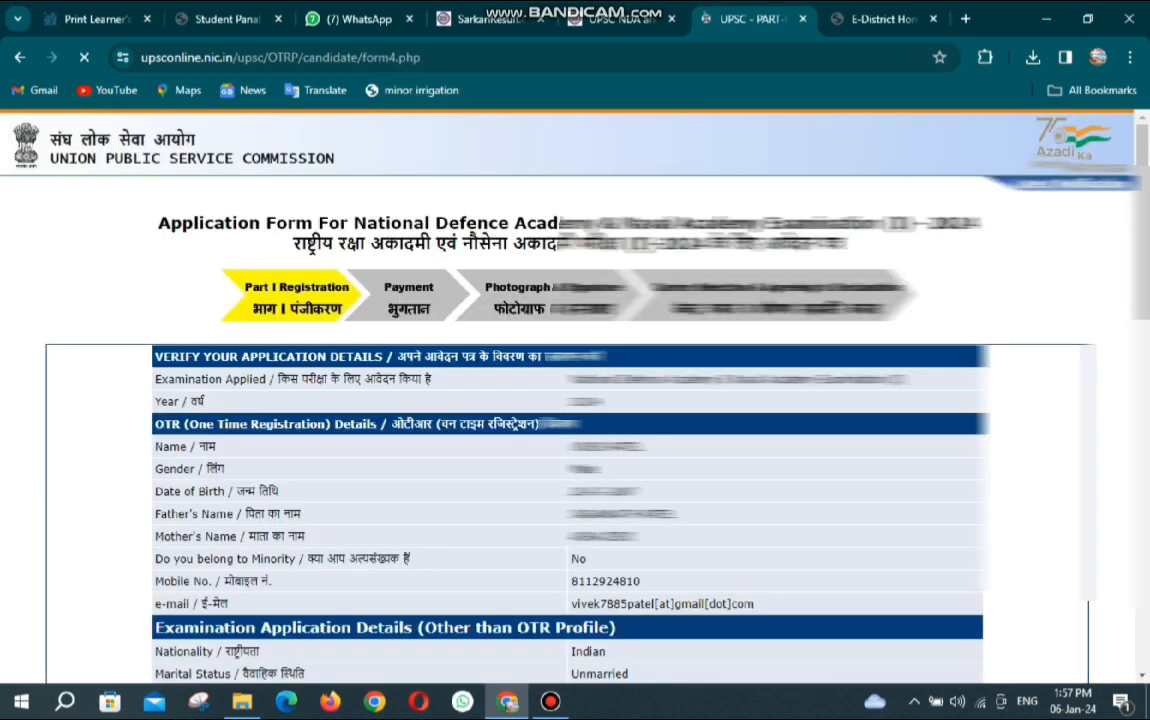
Enter the new security code and agree again to complete Part-I registration.
{"action": "scroll", "coordinate": [568, 396], "scroll_direction": "down", "scroll_amount": 1}
{"action": "scroll", "coordinate": [568, 396], "scroll_direction": "down", "scroll_amount": 10}
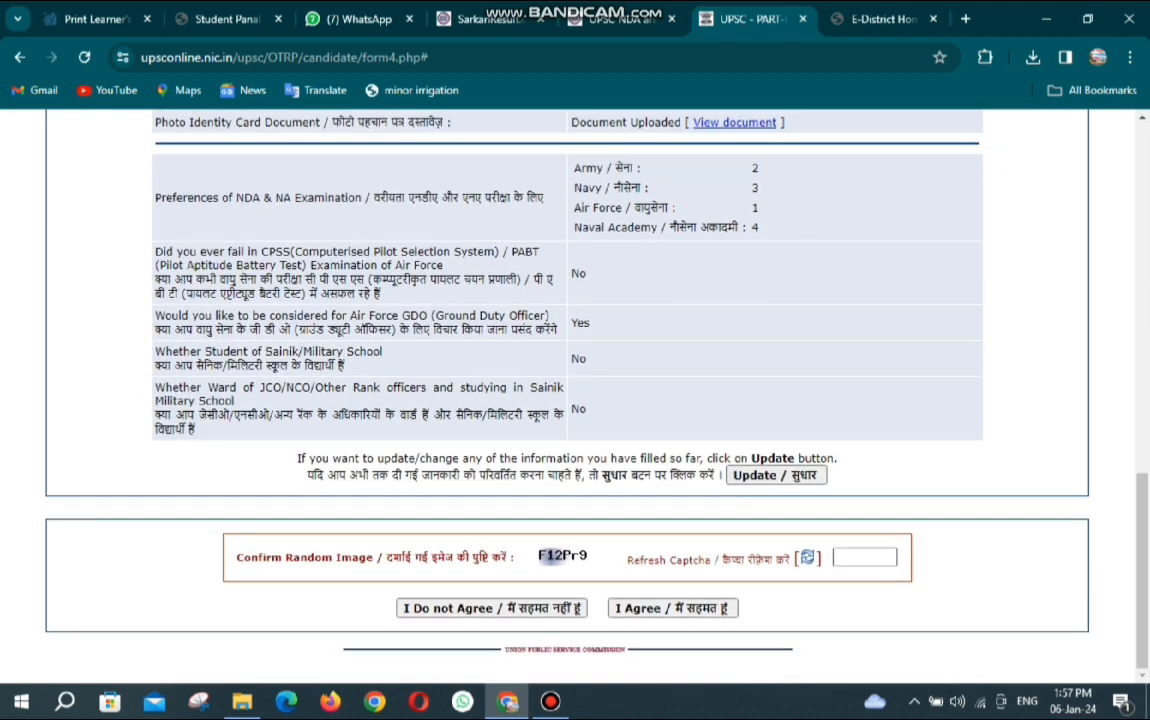
{"action": "left_click", "coordinate": [865, 558]}
{"action": "type", "text": "F"}
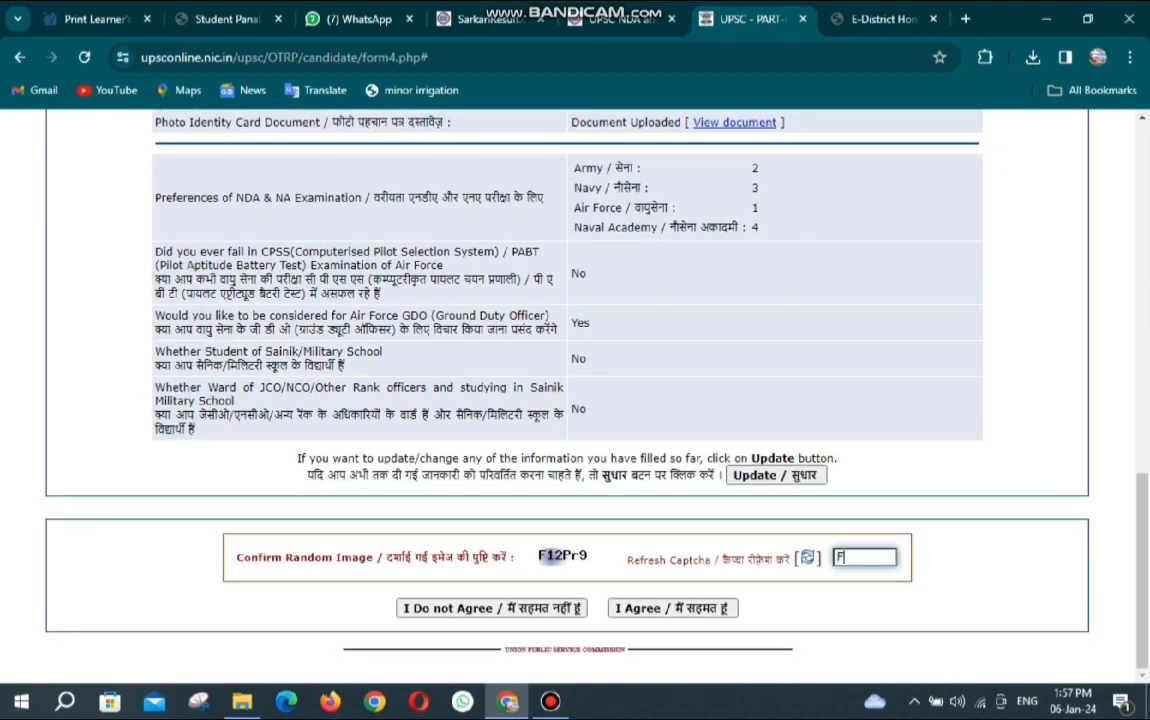
{"action": "type", "text": "12Pr9"}
{"action": "left_click", "coordinate": [673, 608]}
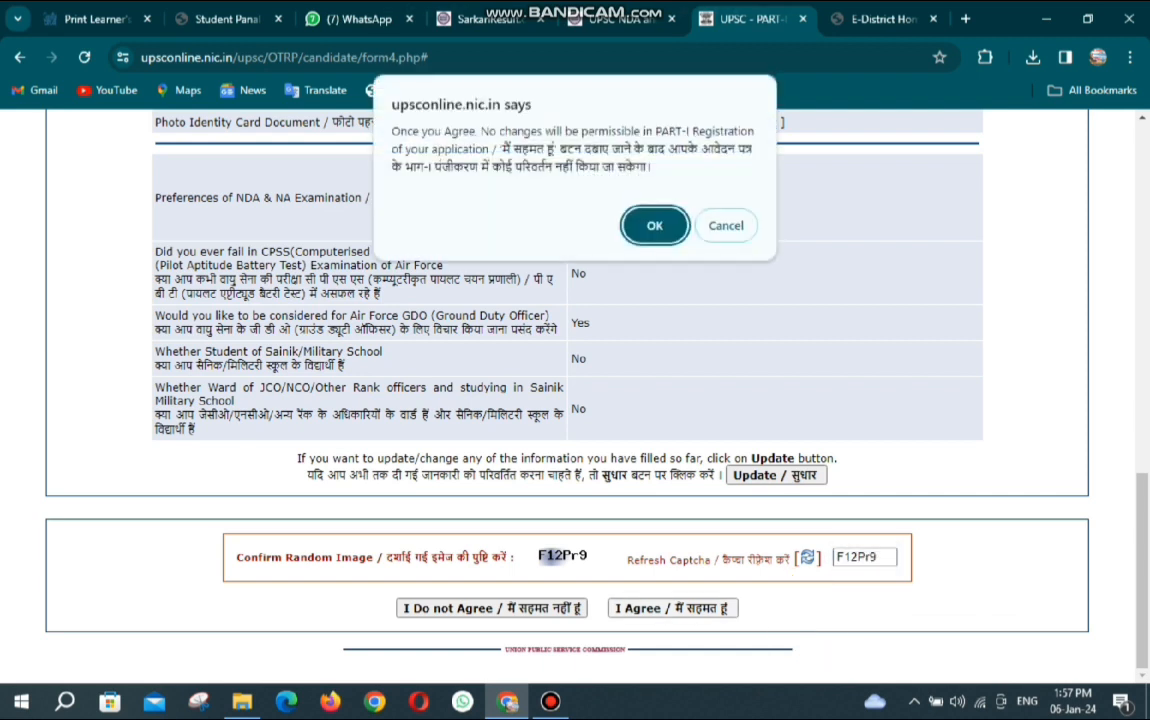
{"action": "key", "text": "Return"}
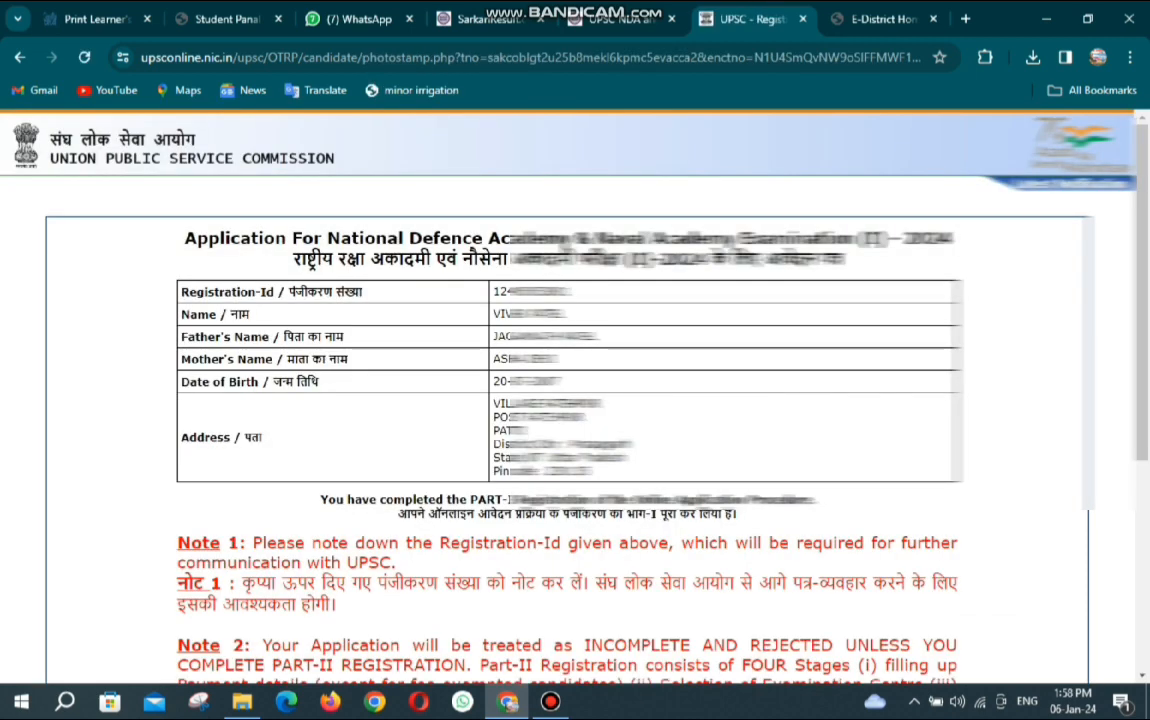
Go to fee payment and choose online payment through the SBI Payment Gateway.
{"action": "scroll", "coordinate": [575, 400], "scroll_direction": "down", "scroll_amount": 3}
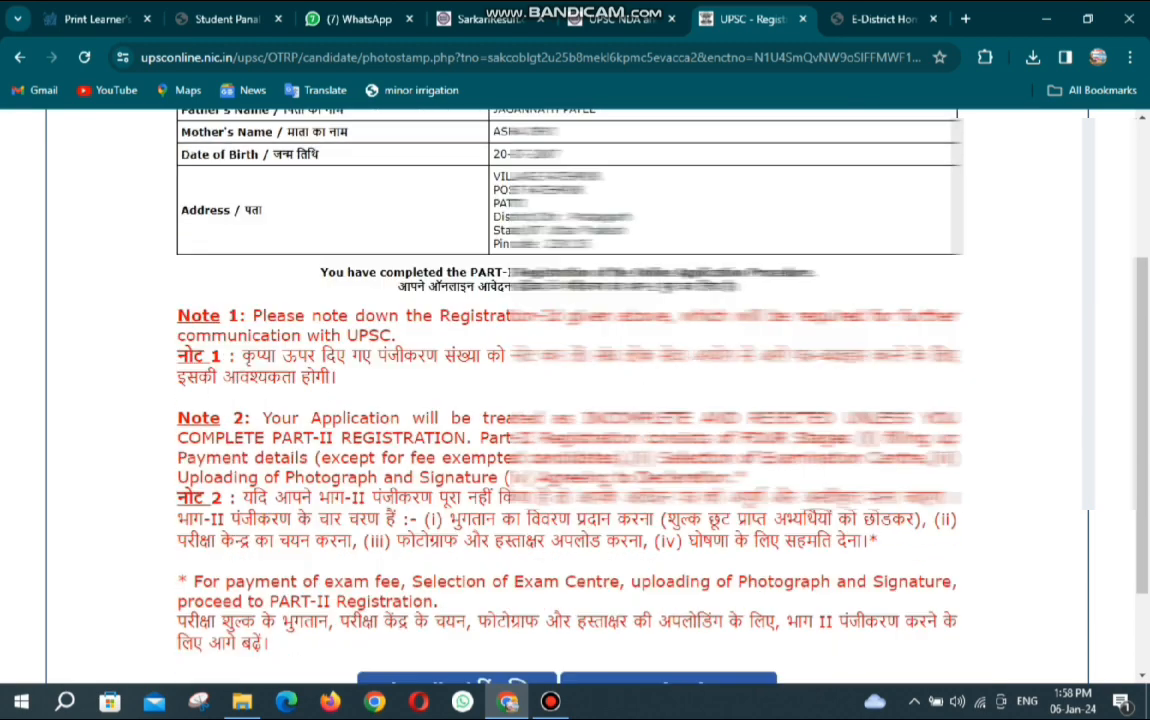
{"action": "scroll", "coordinate": [575, 400], "scroll_direction": "down", "scroll_amount": 2}
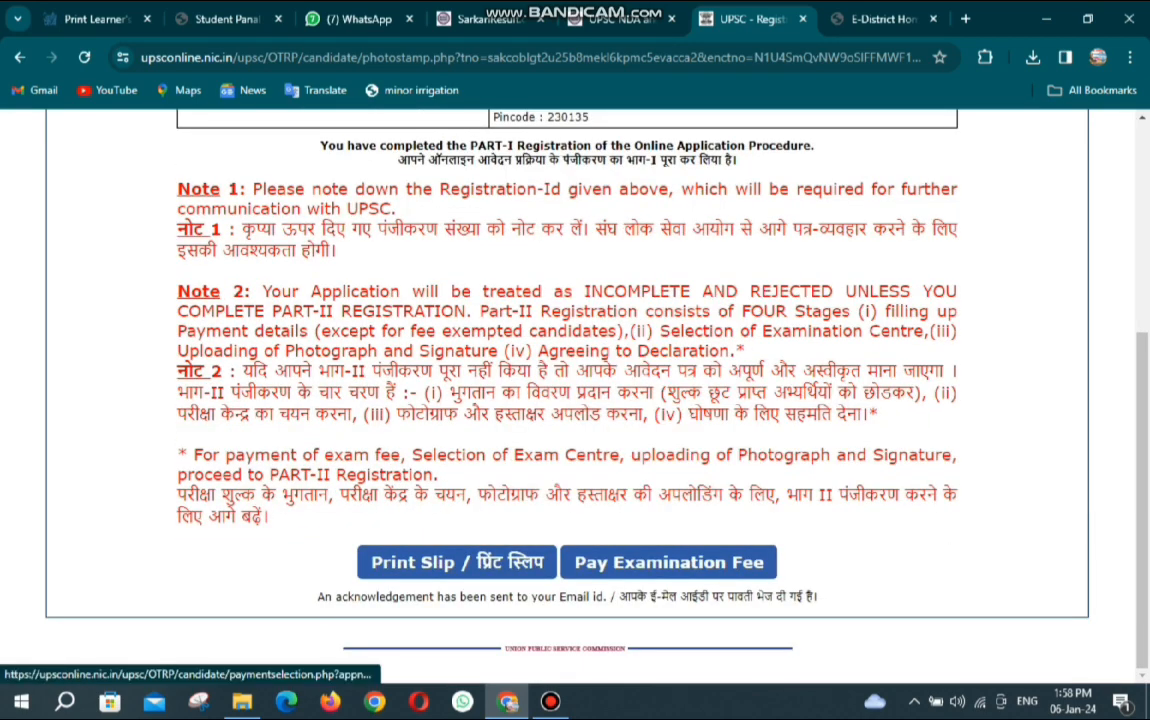
{"action": "left_click", "coordinate": [665, 562]}
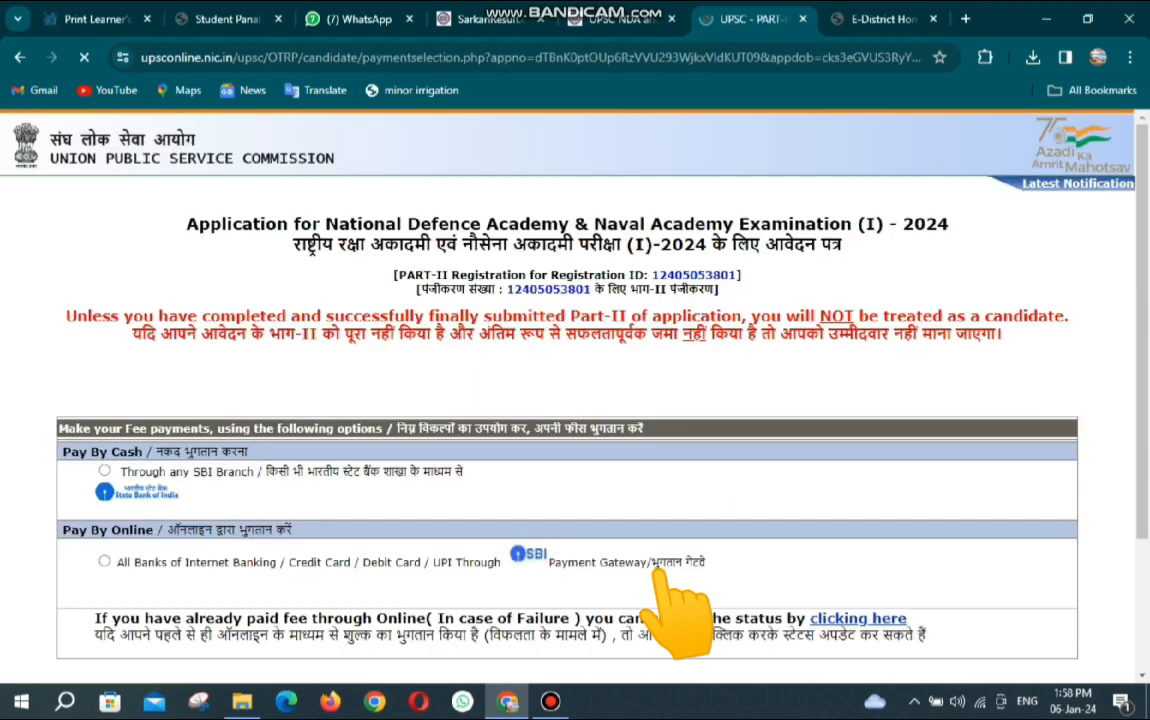
{"action": "scroll", "coordinate": [575, 400], "scroll_direction": "down", "scroll_amount": 1}
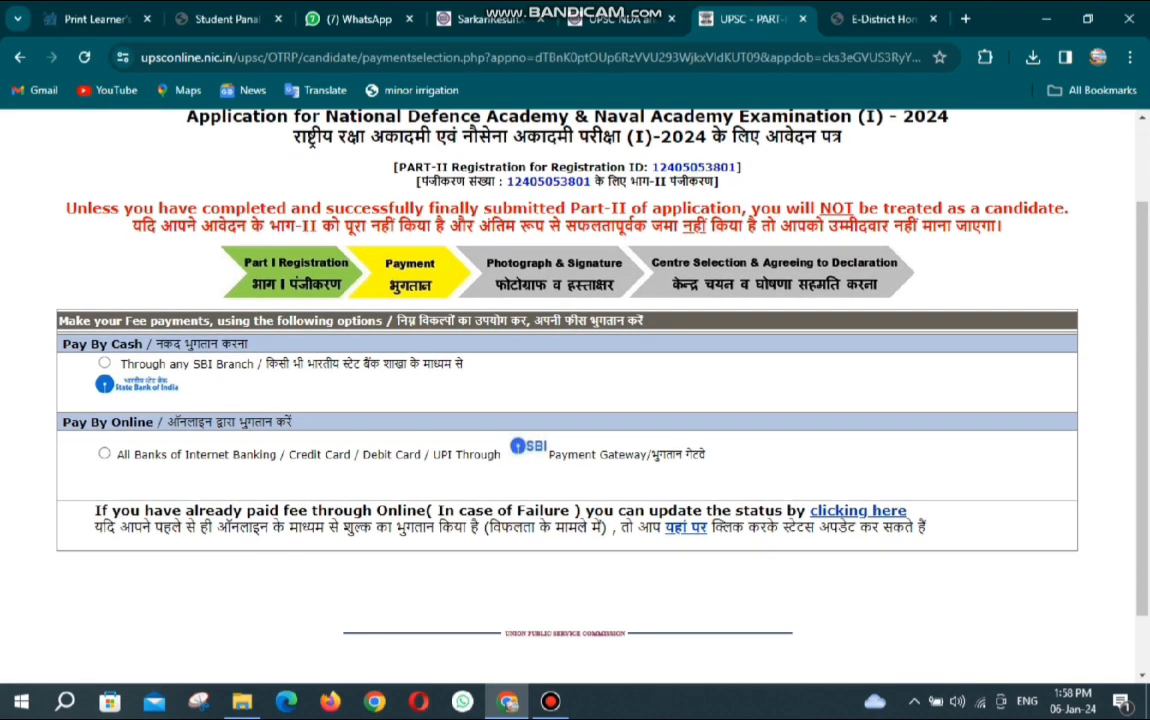
{"action": "left_click", "coordinate": [104, 453]}
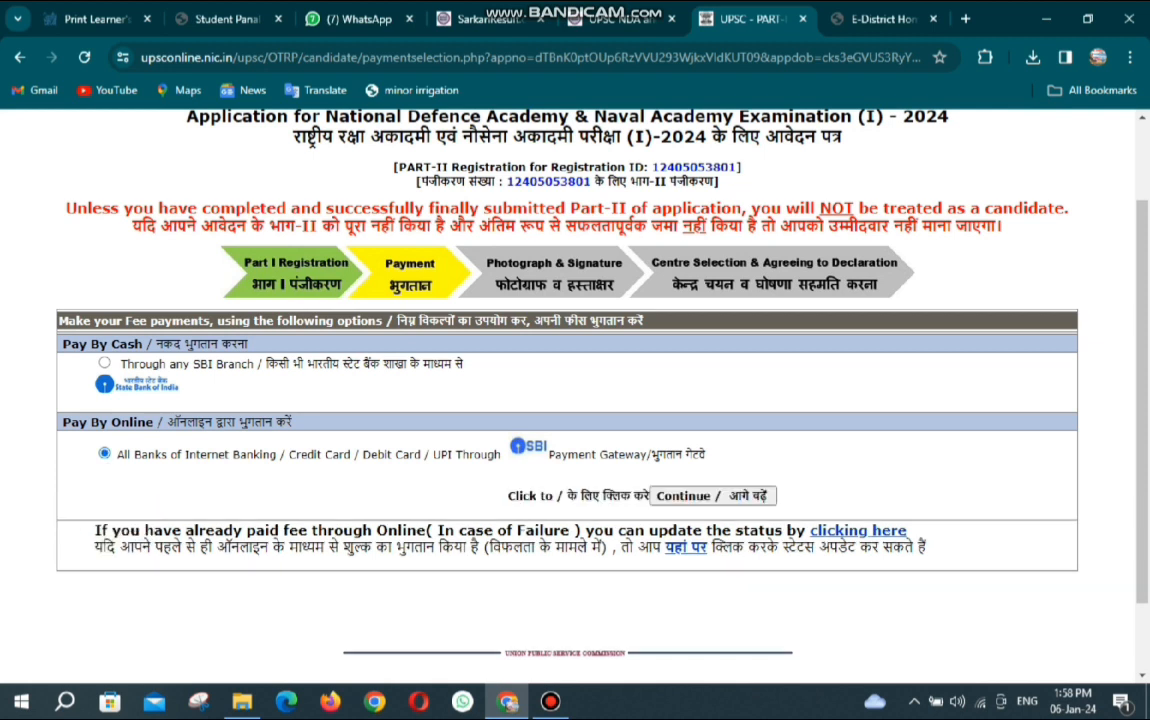
{"action": "left_click", "coordinate": [713, 496]}
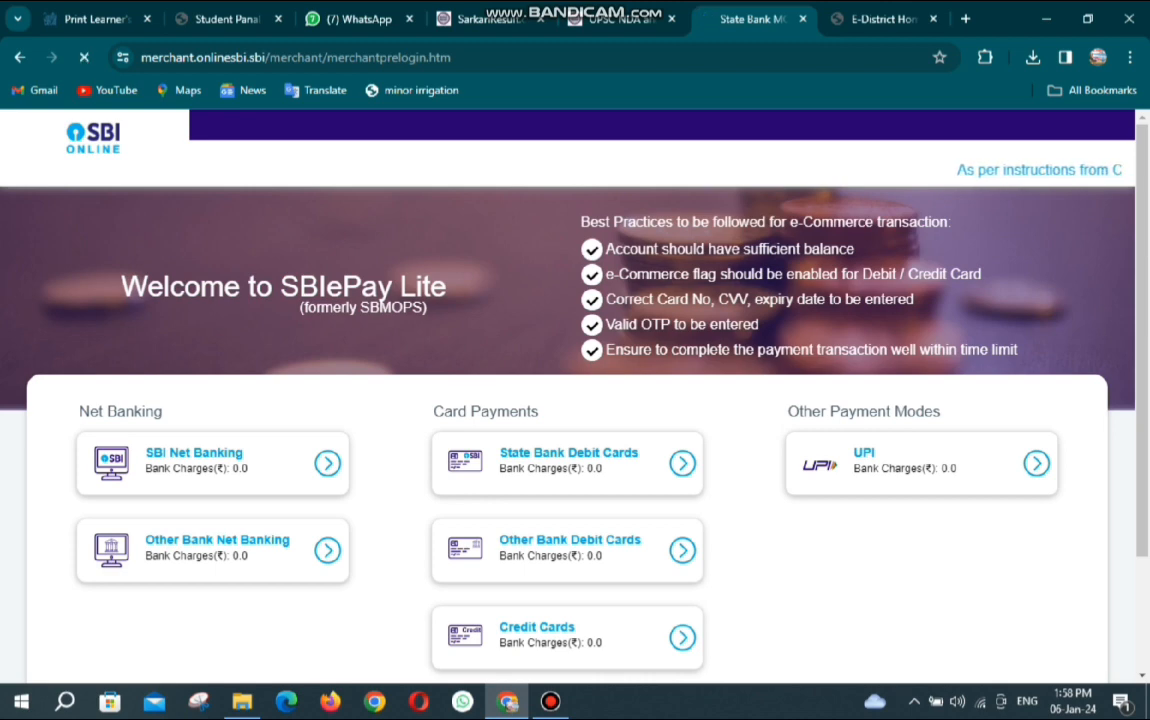
Pay the Rs 100 fee by UPI QR code and dismiss the success alert.
{"action": "left_click", "coordinate": [862, 479]}
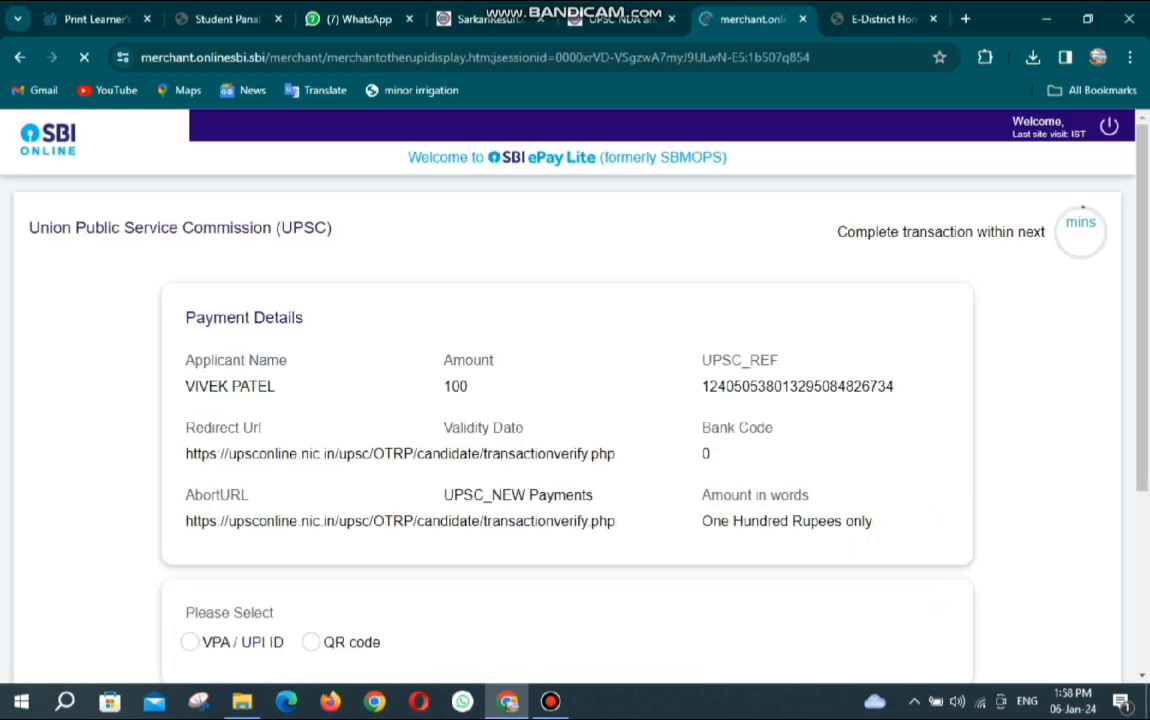
{"action": "scroll", "coordinate": [575, 400], "scroll_direction": "down", "scroll_amount": 5}
{"action": "scroll", "coordinate": [575, 400], "scroll_direction": "down", "scroll_amount": 1}
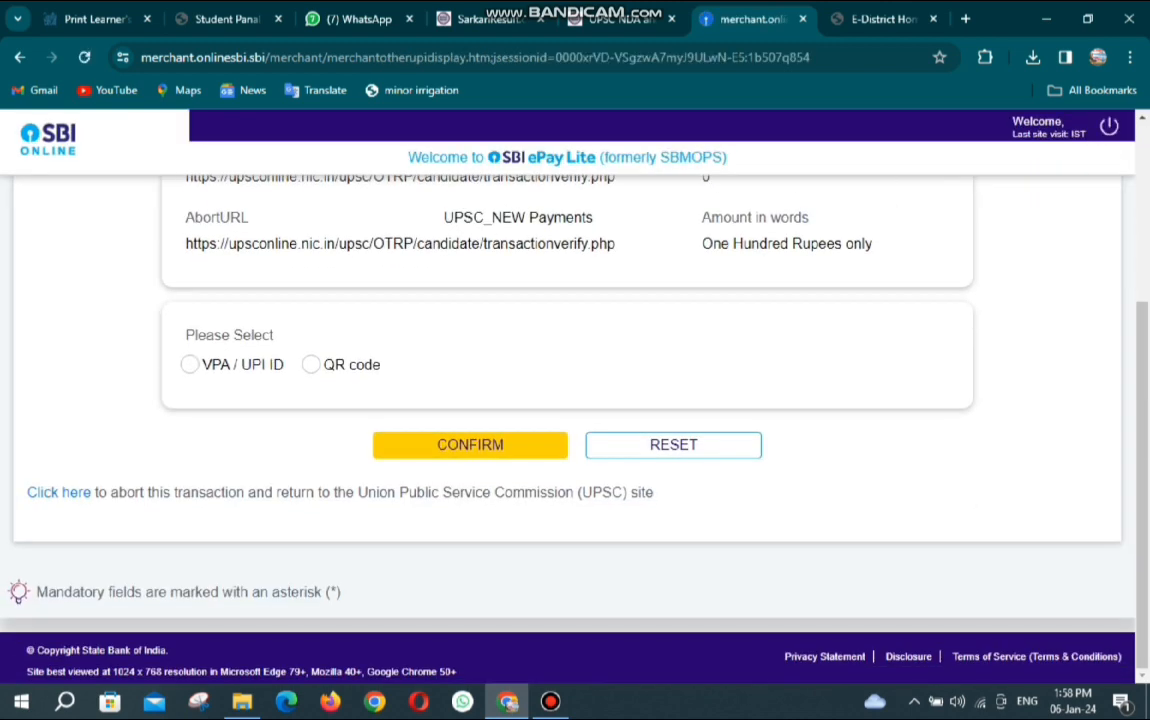
{"action": "left_click", "coordinate": [311, 364]}
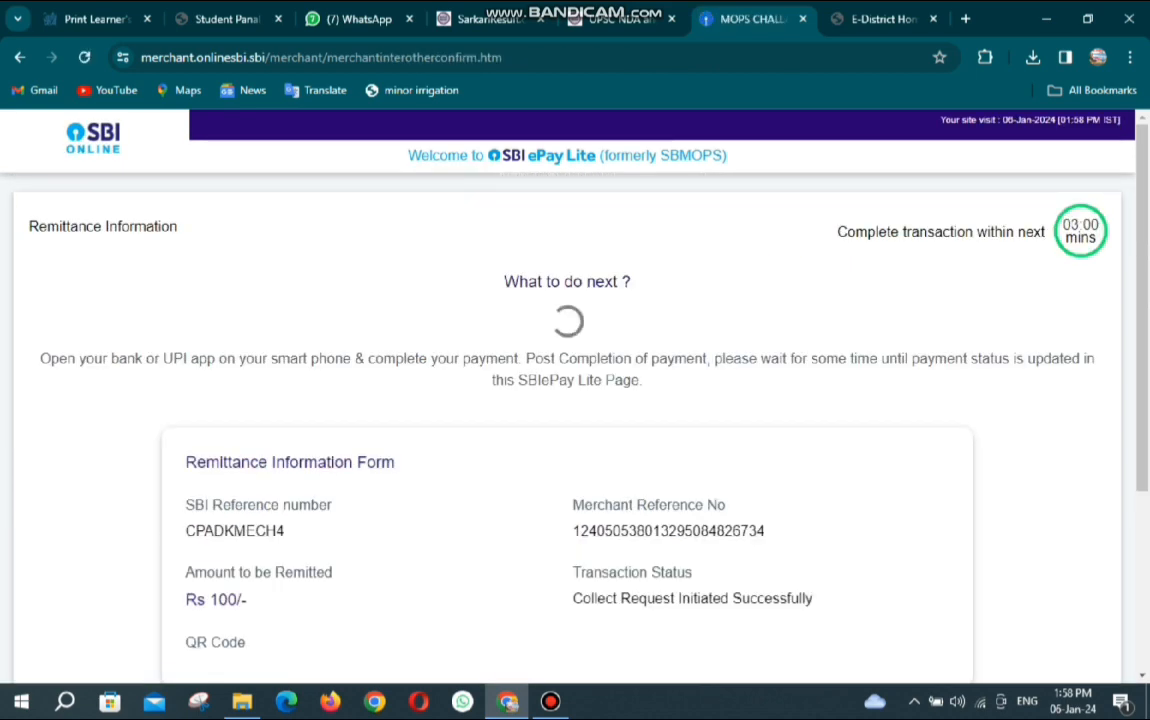
{"action": "scroll", "coordinate": [575, 400], "scroll_direction": "down", "scroll_amount": 3}
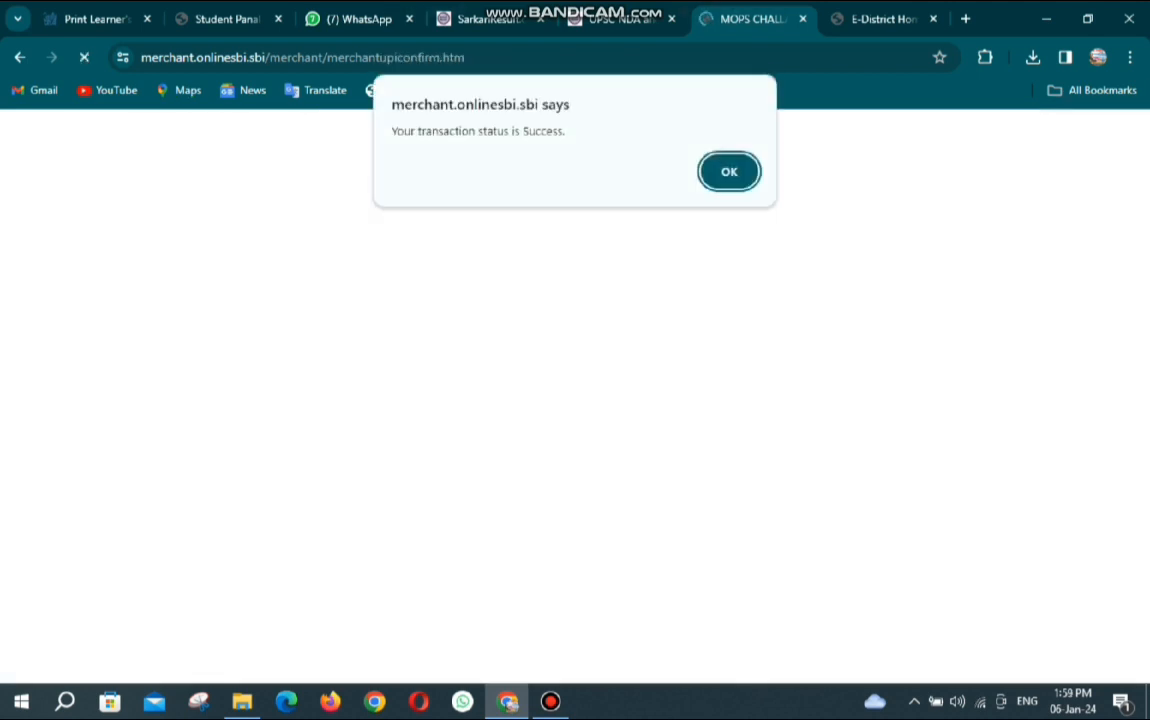
{"action": "key", "text": "Return"}
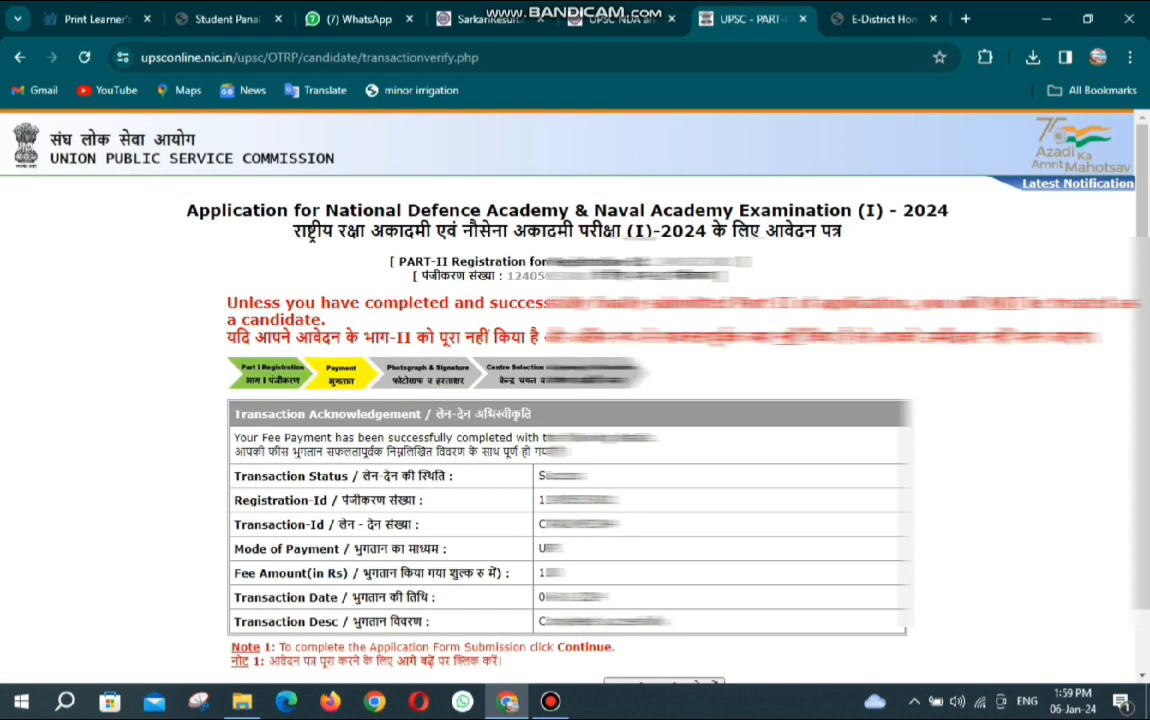
Continue past the fee acknowledgement to the Upload Photograph & Signature step.
{"action": "scroll", "coordinate": [575, 400], "scroll_direction": "down", "scroll_amount": 1}
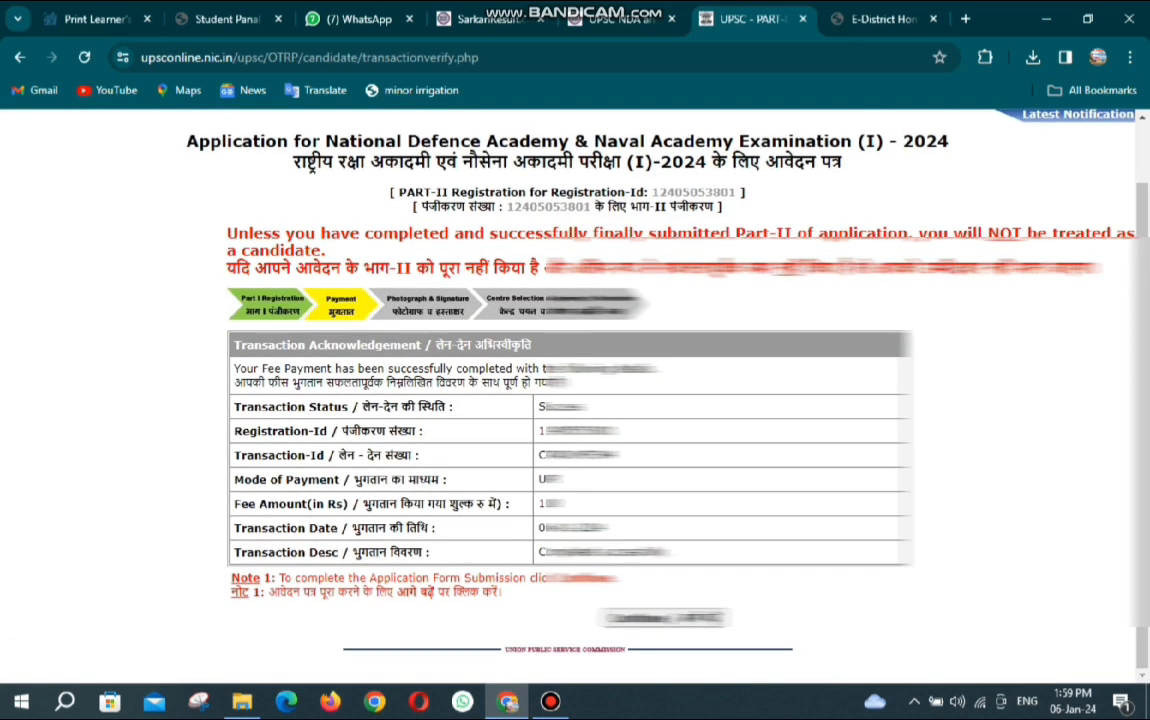
{"action": "left_click", "coordinate": [665, 618]}
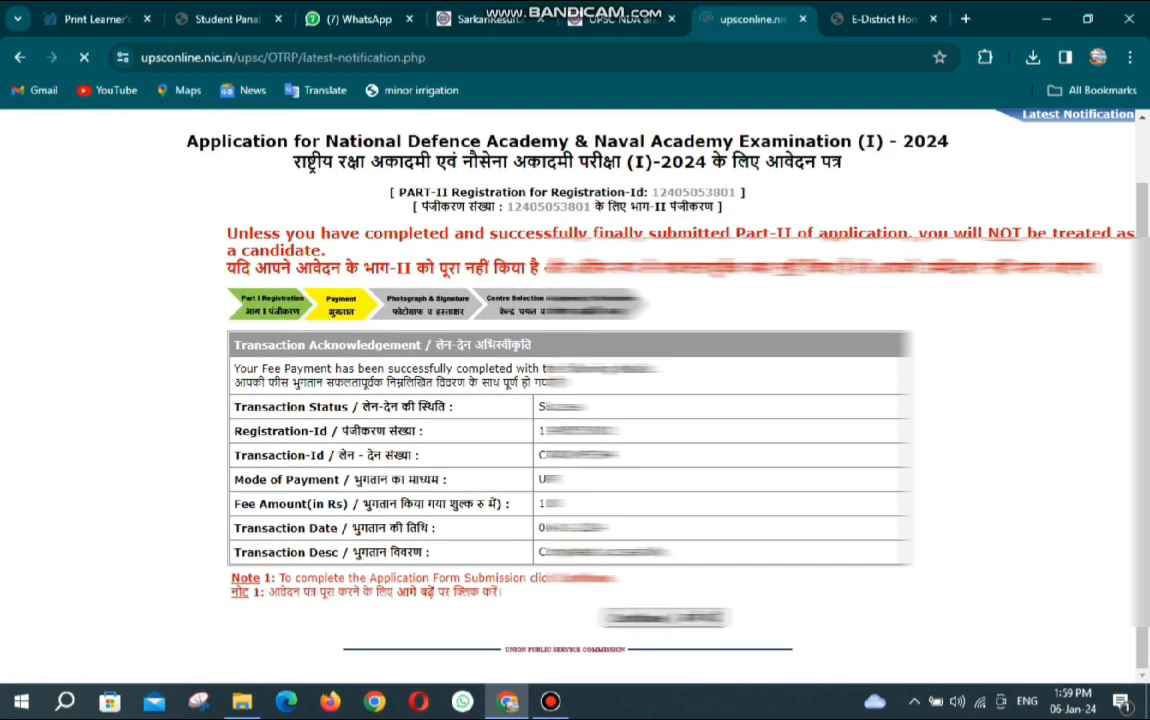
{"action": "scroll", "coordinate": [575, 400], "scroll_direction": "down", "scroll_amount": 3}
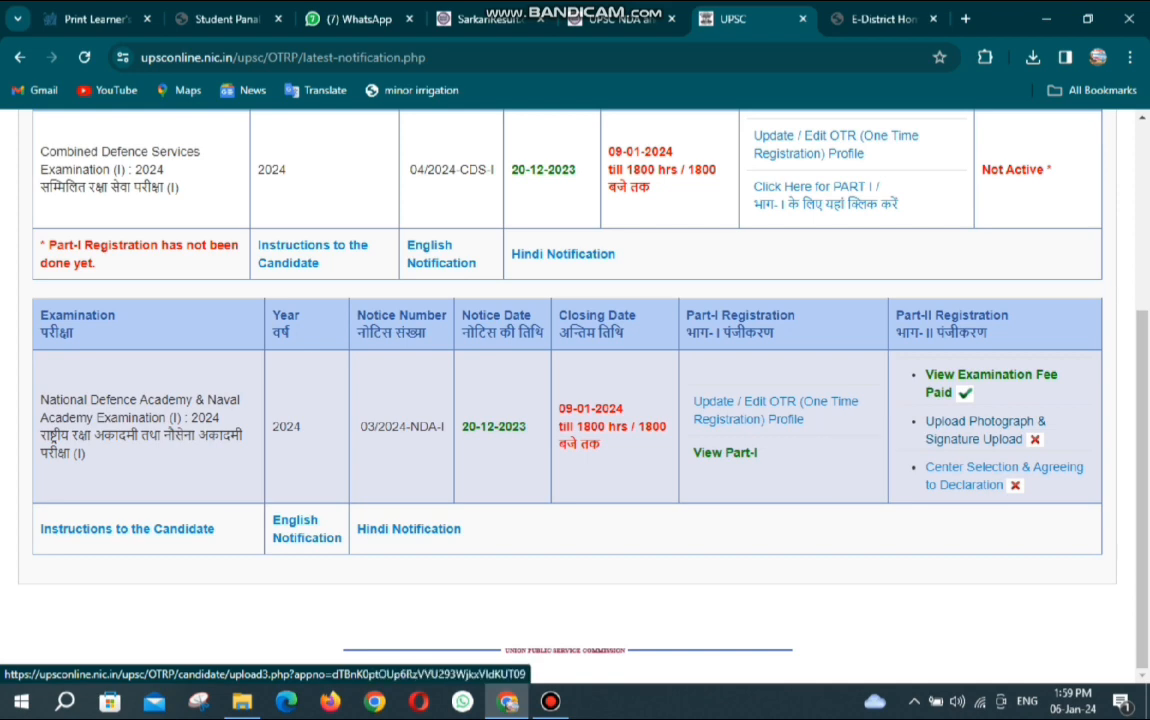
{"action": "left_click", "coordinate": [960, 422]}
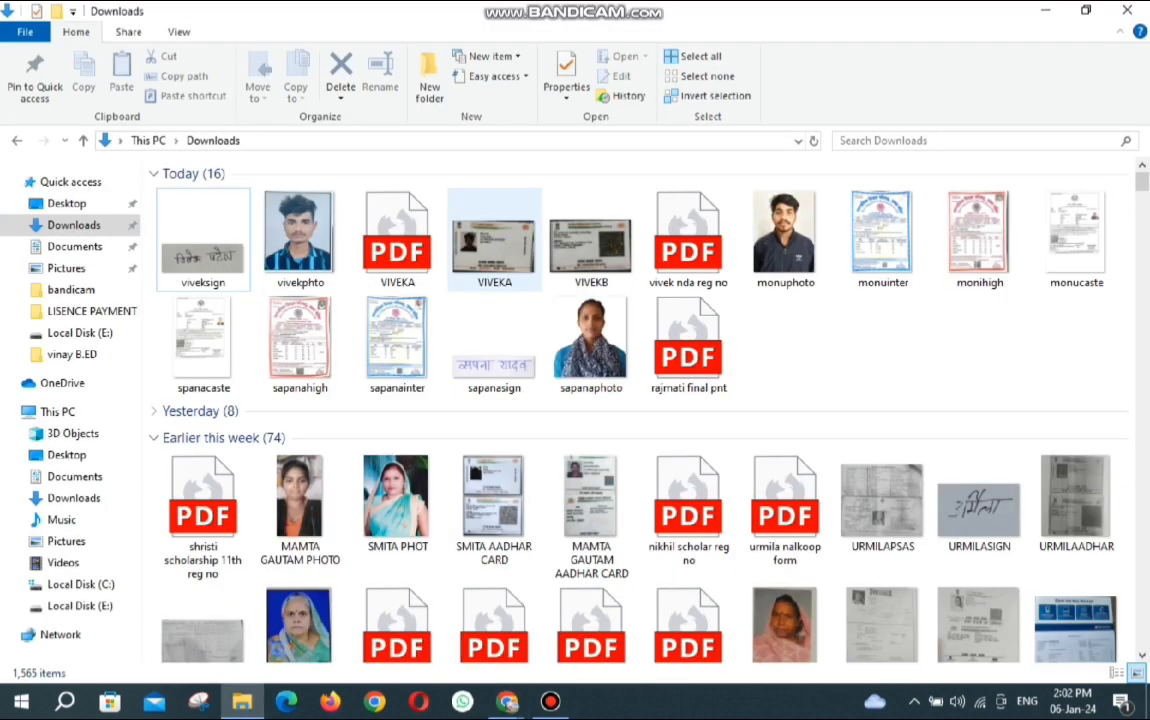
Open the candidate's photo from Downloads in Paint.
{"action": "left_click", "coordinate": [298, 232]}
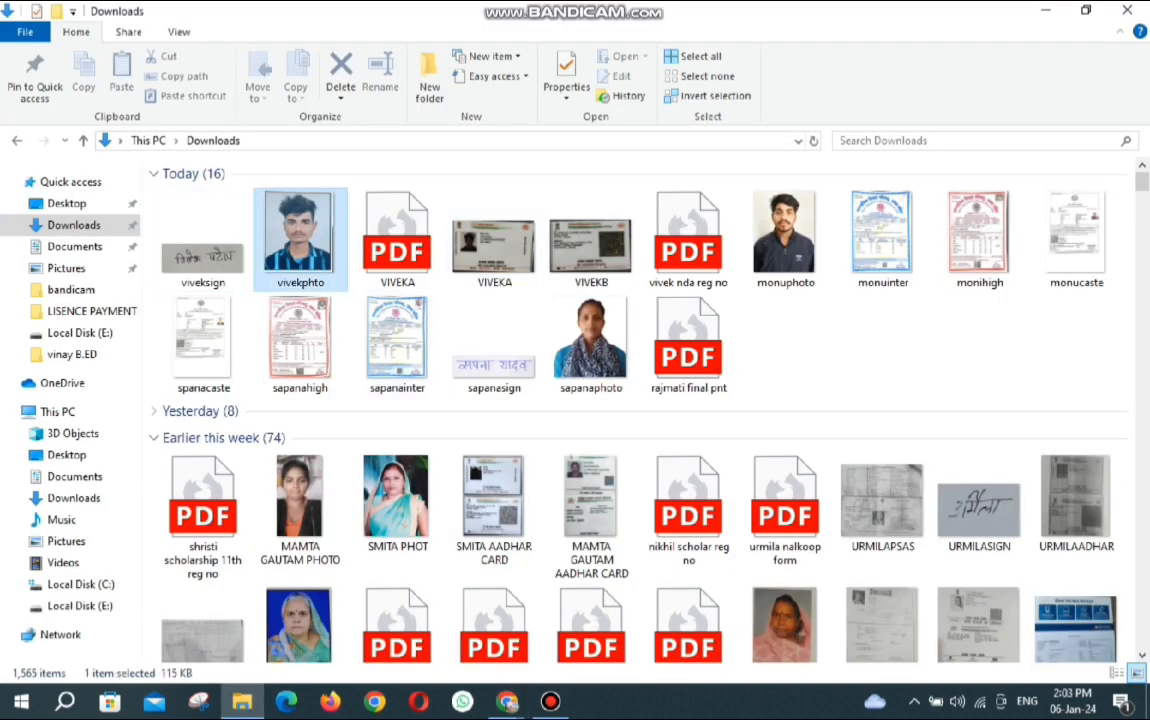
{"action": "right_click", "coordinate": [297, 216]}
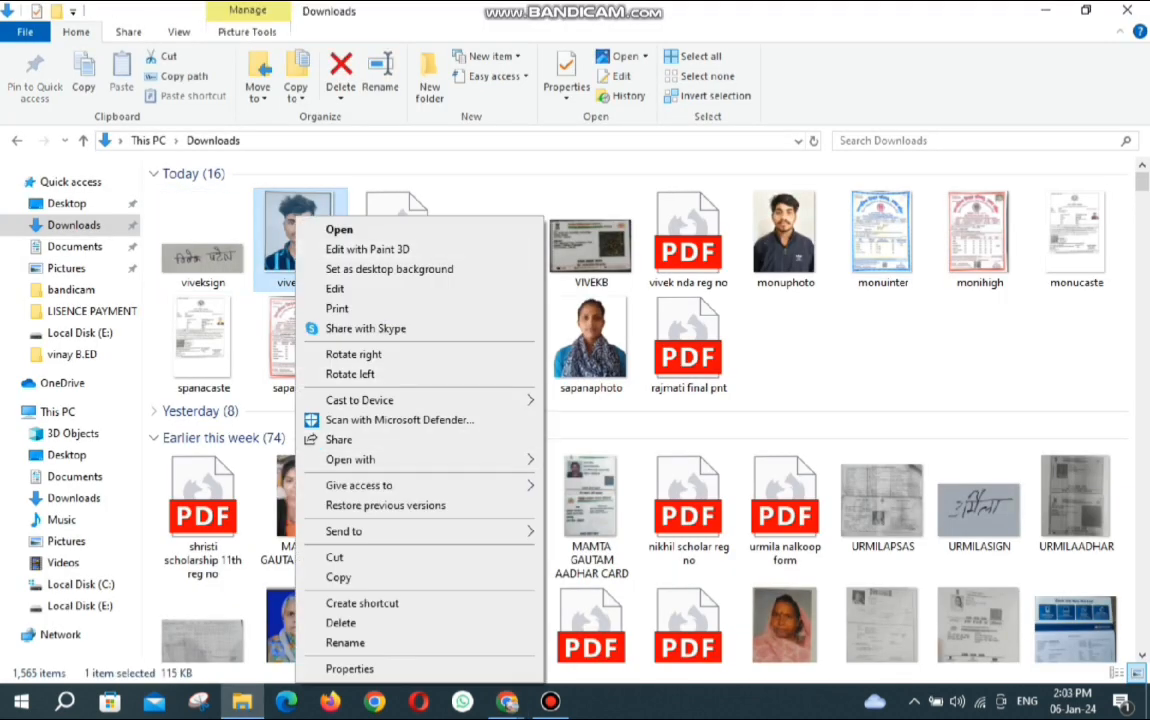
{"action": "mouse_move", "coordinate": [450, 459]}
{"action": "left_click", "coordinate": [582, 520]}
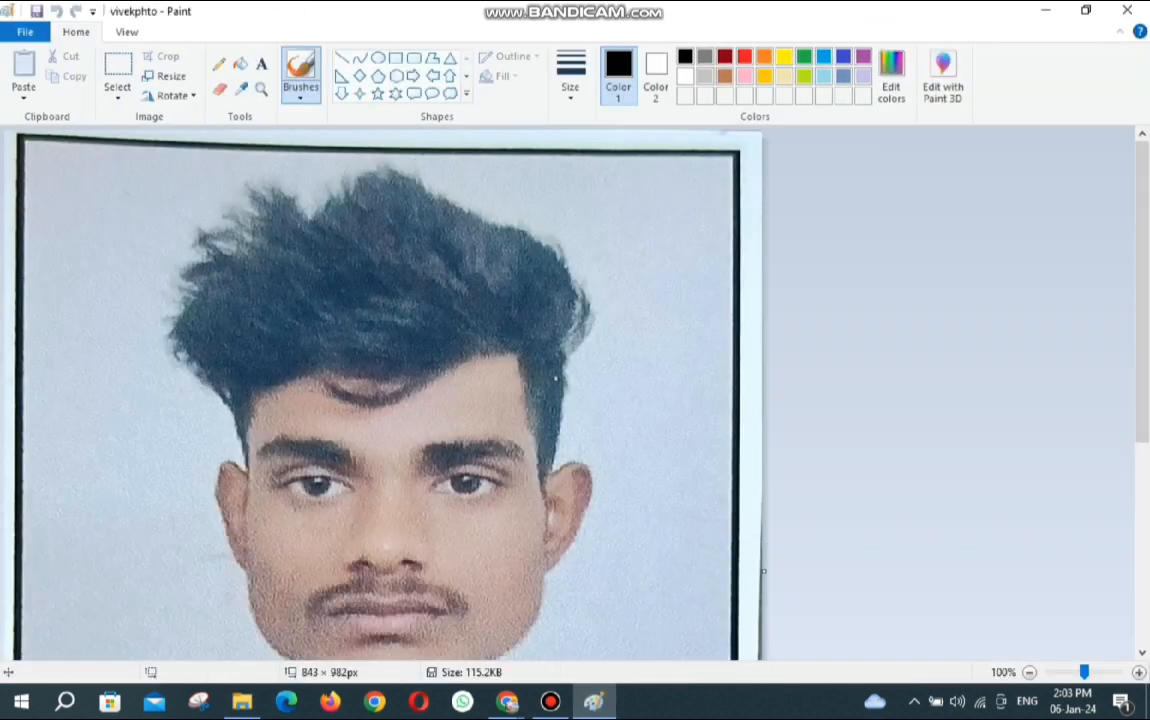
Resize the photo to 350 × 350 pixels without keeping aspect ratio, save, and close Paint.
{"action": "left_click", "coordinate": [165, 76]}
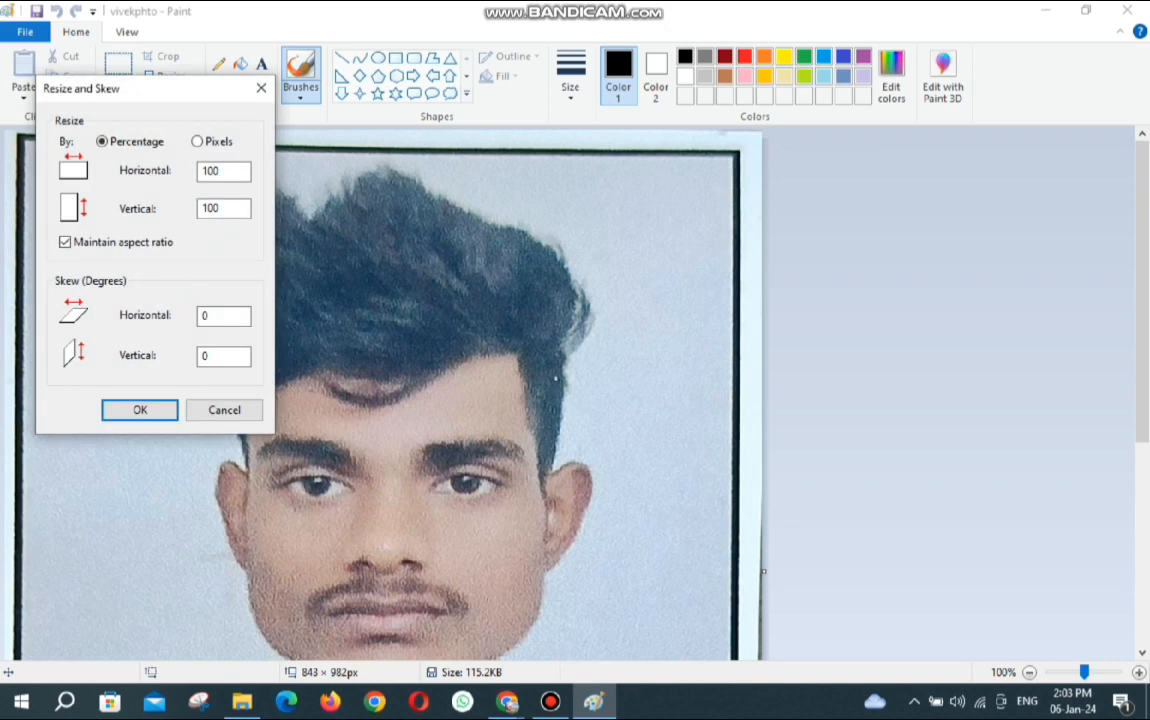
{"action": "left_click", "coordinate": [198, 142]}
{"action": "left_click", "coordinate": [65, 242]}
{"action": "double_click", "coordinate": [213, 171]}
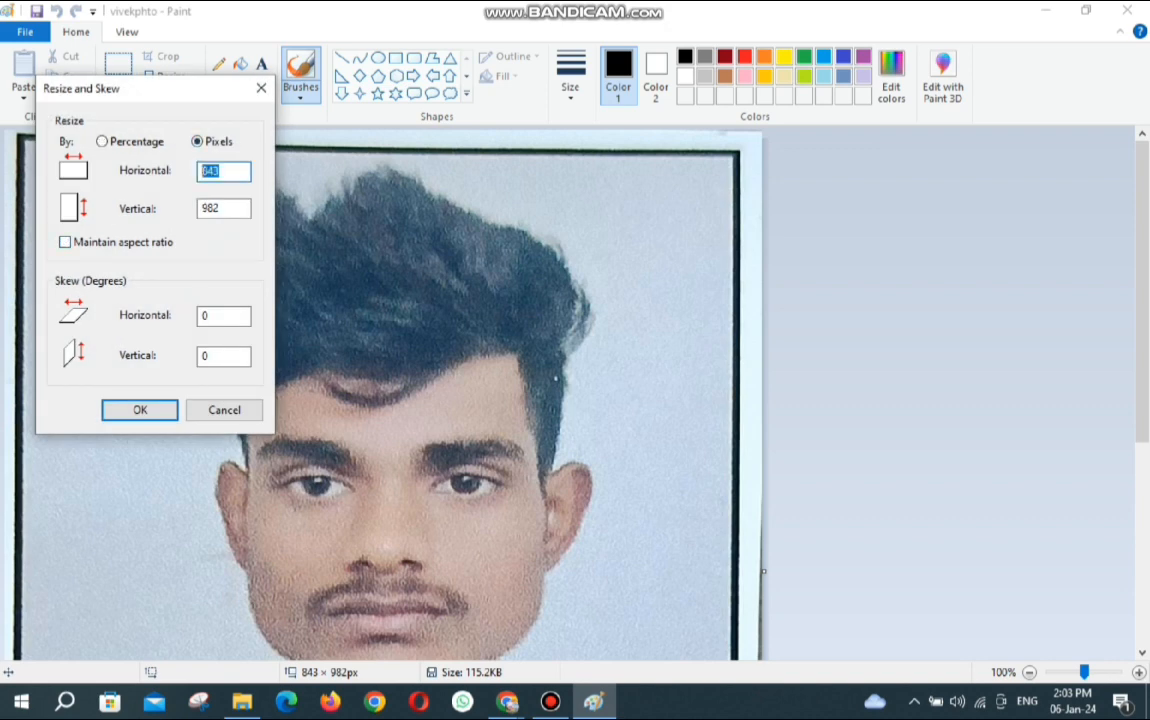
{"action": "type", "text": "350"}
{"action": "key", "text": "Tab"}
{"action": "type", "text": "350"}
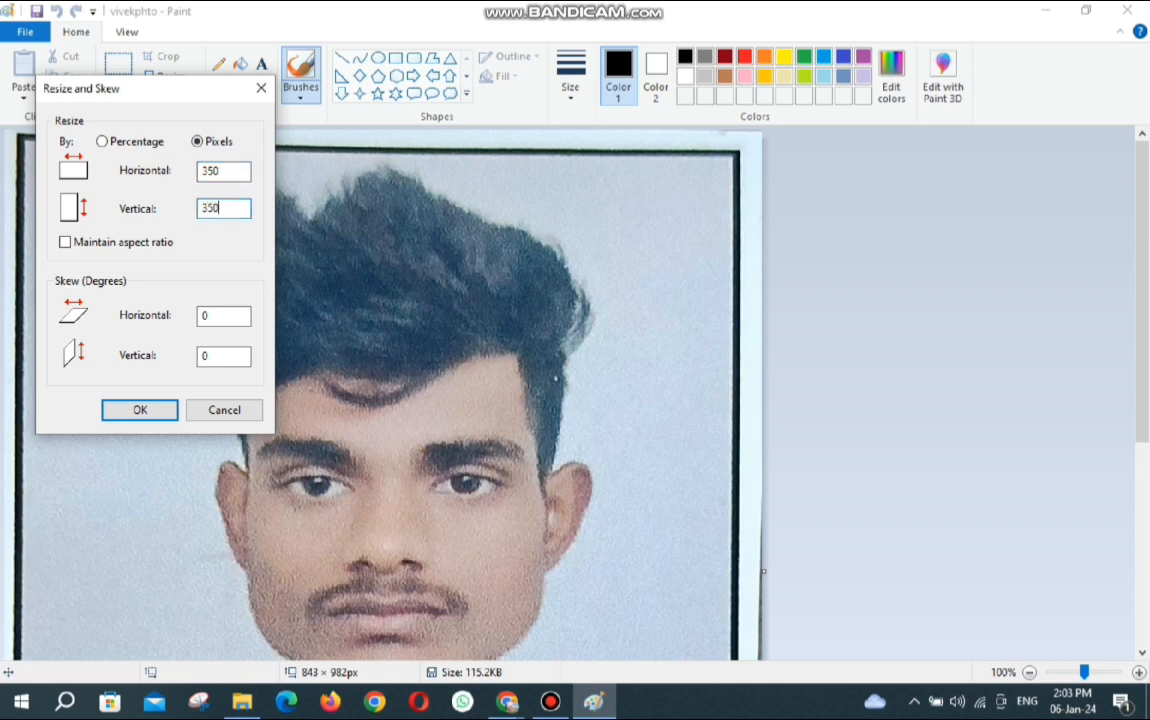
{"action": "key", "text": "Return"}
{"action": "key", "text": "ctrl+s"}
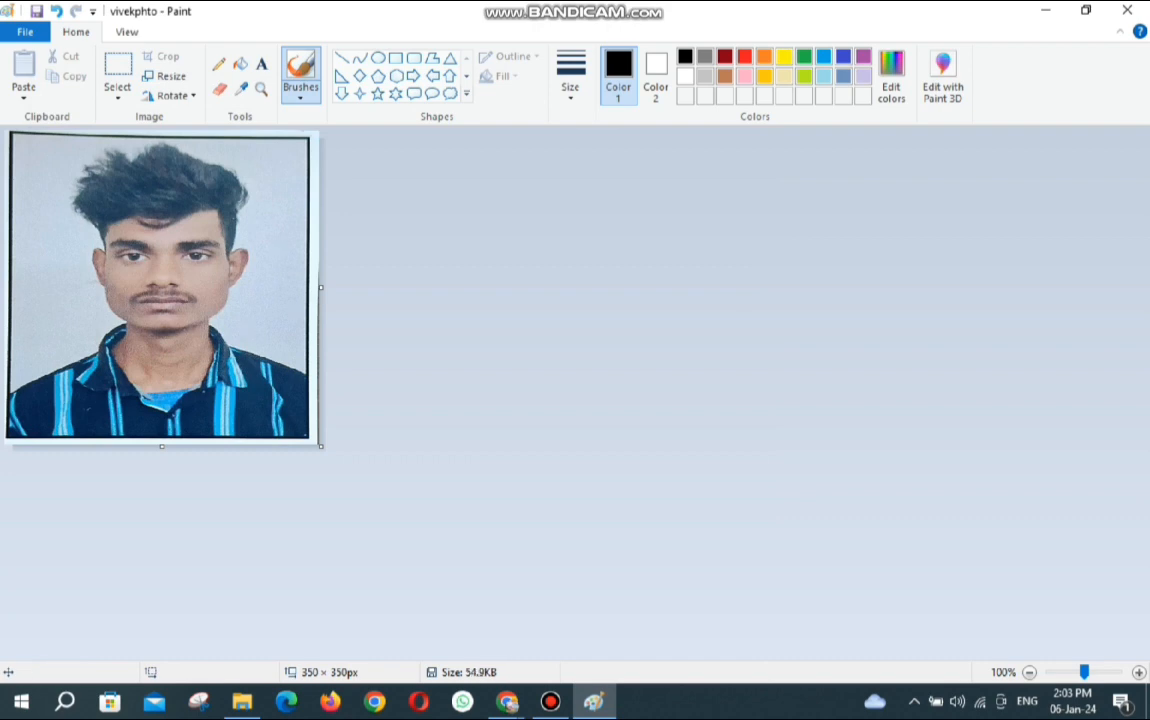
{"action": "left_click", "coordinate": [1127, 10]}
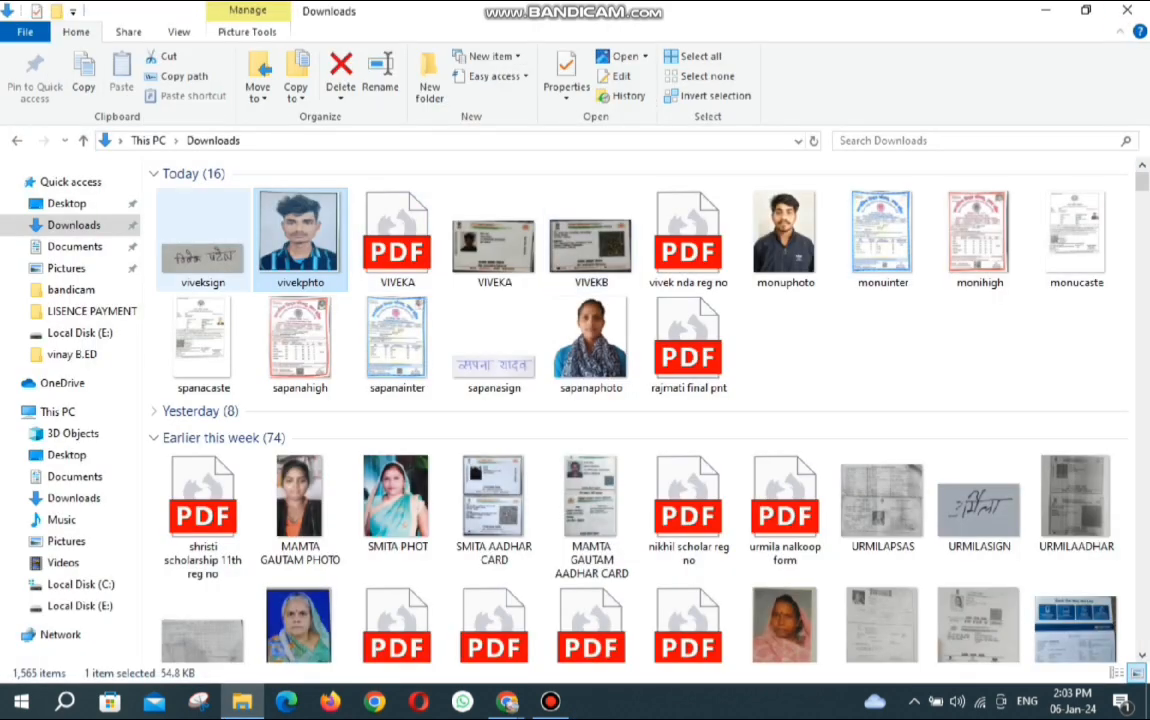
Open the signature image viveksign in Paint and resize it to 350 × 350 pixels.
{"action": "right_click", "coordinate": [180, 216]}
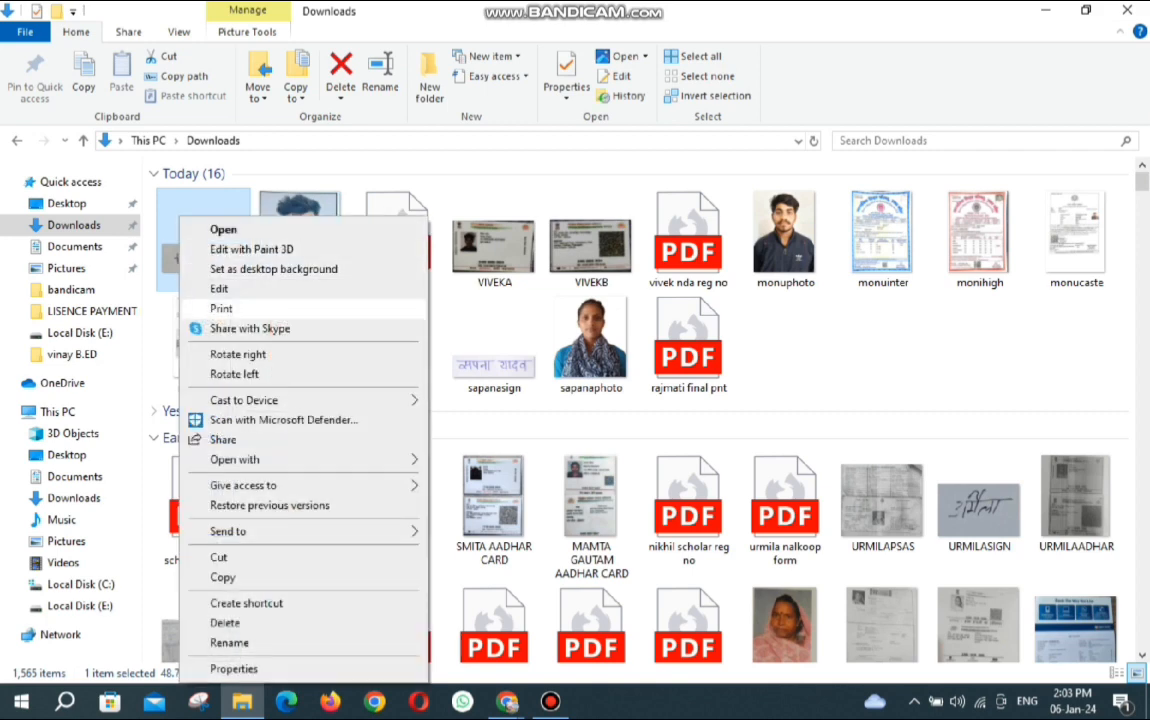
{"action": "mouse_move", "coordinate": [300, 459]}
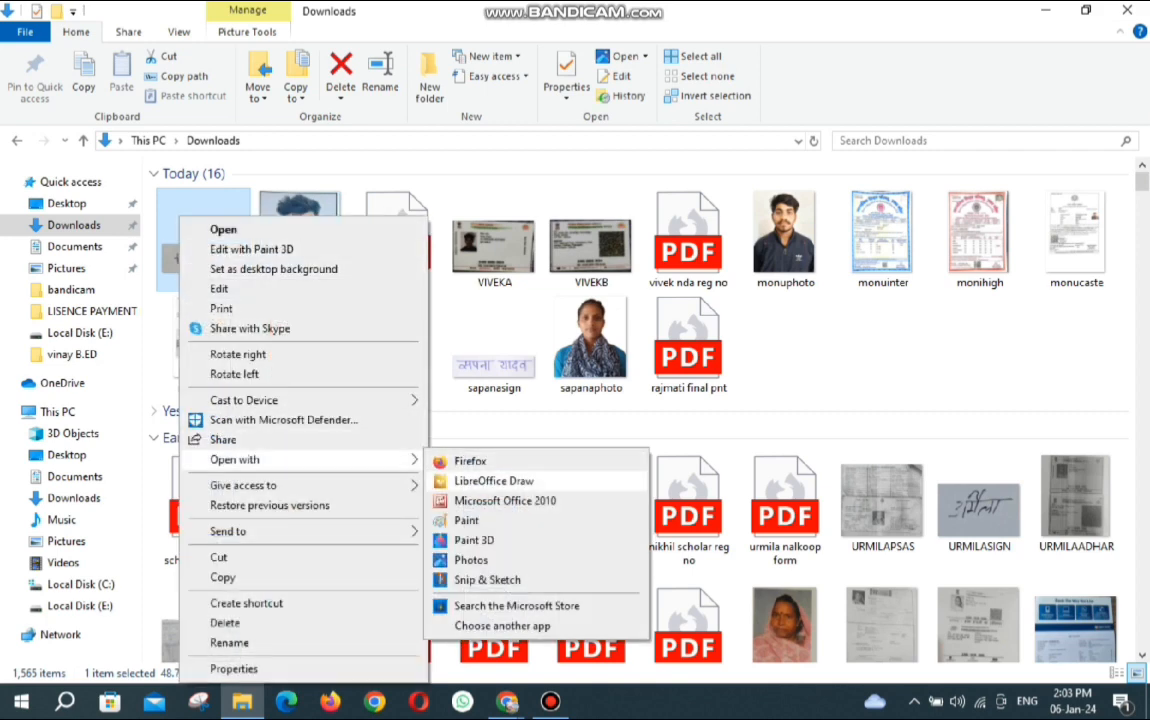
{"action": "left_click", "coordinate": [466, 520]}
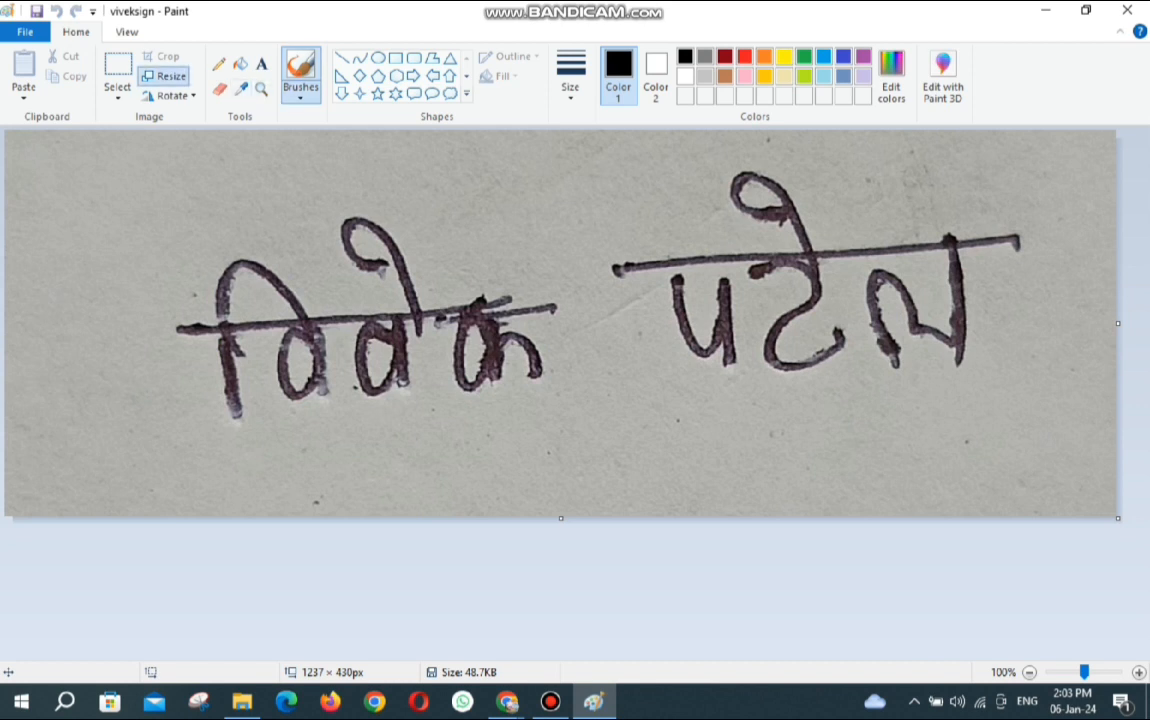
{"action": "left_click", "coordinate": [158, 76]}
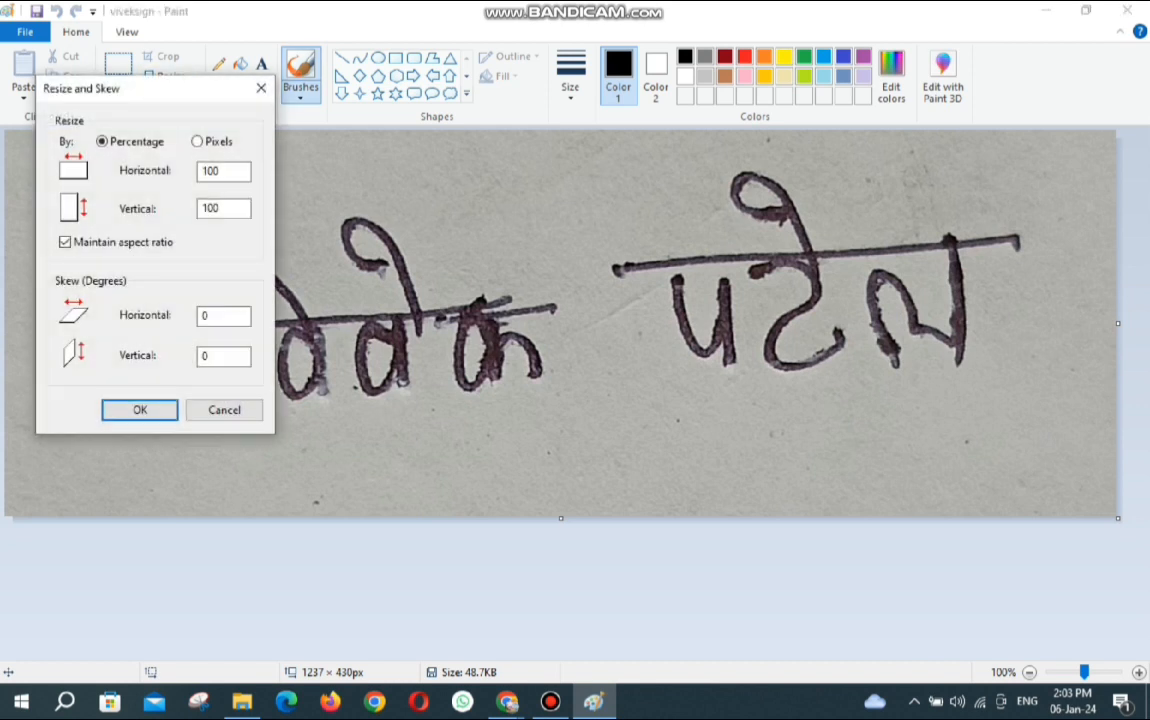
{"action": "left_click", "coordinate": [197, 141]}
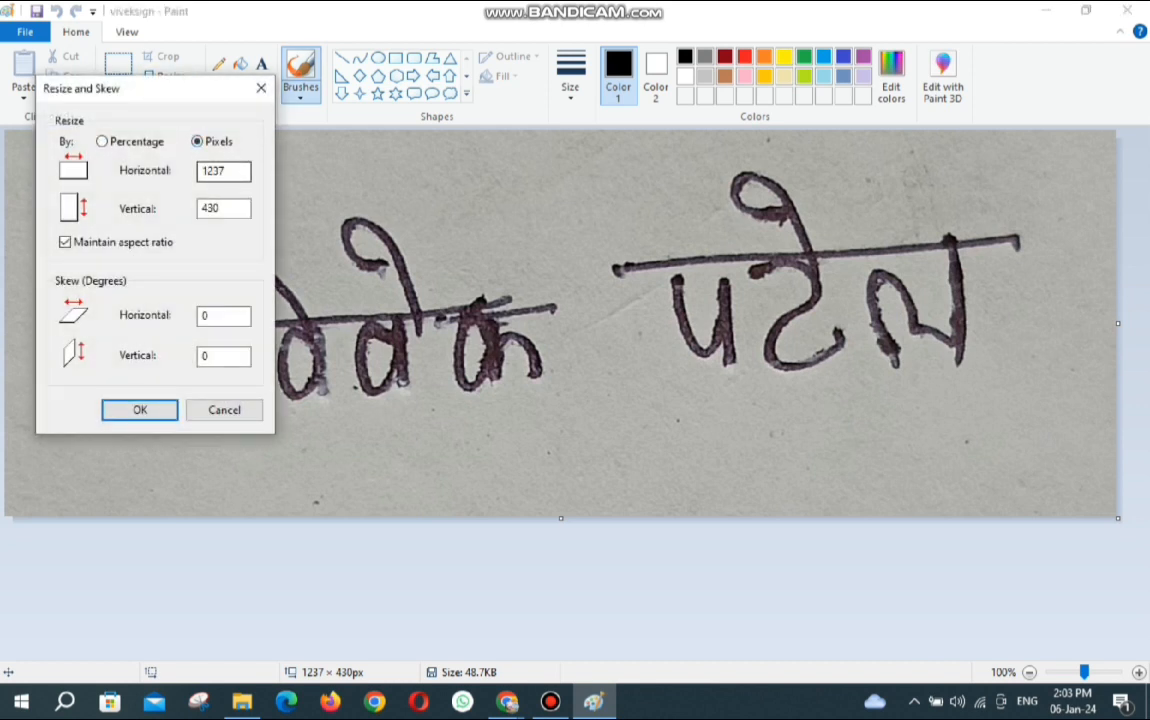
{"action": "left_click", "coordinate": [65, 242]}
{"action": "double_click", "coordinate": [214, 171]}
{"action": "type", "text": "350"}
{"action": "key", "text": "Tab"}
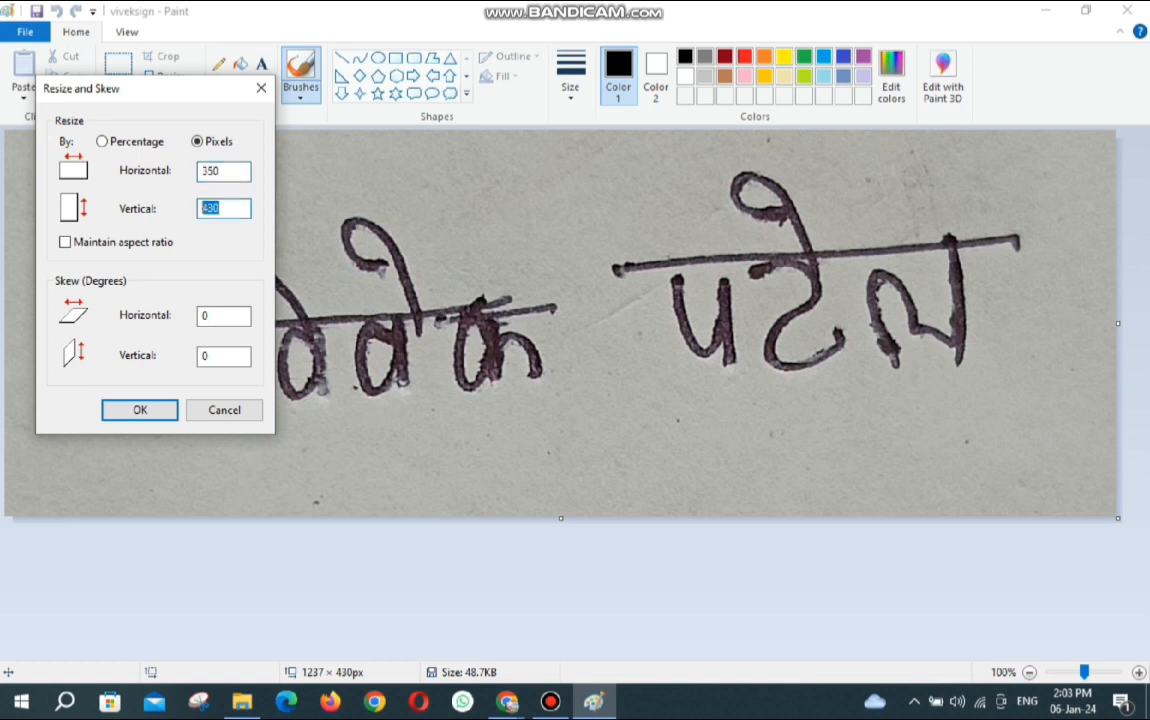
{"action": "type", "text": "350"}
{"action": "key", "text": "Return"}
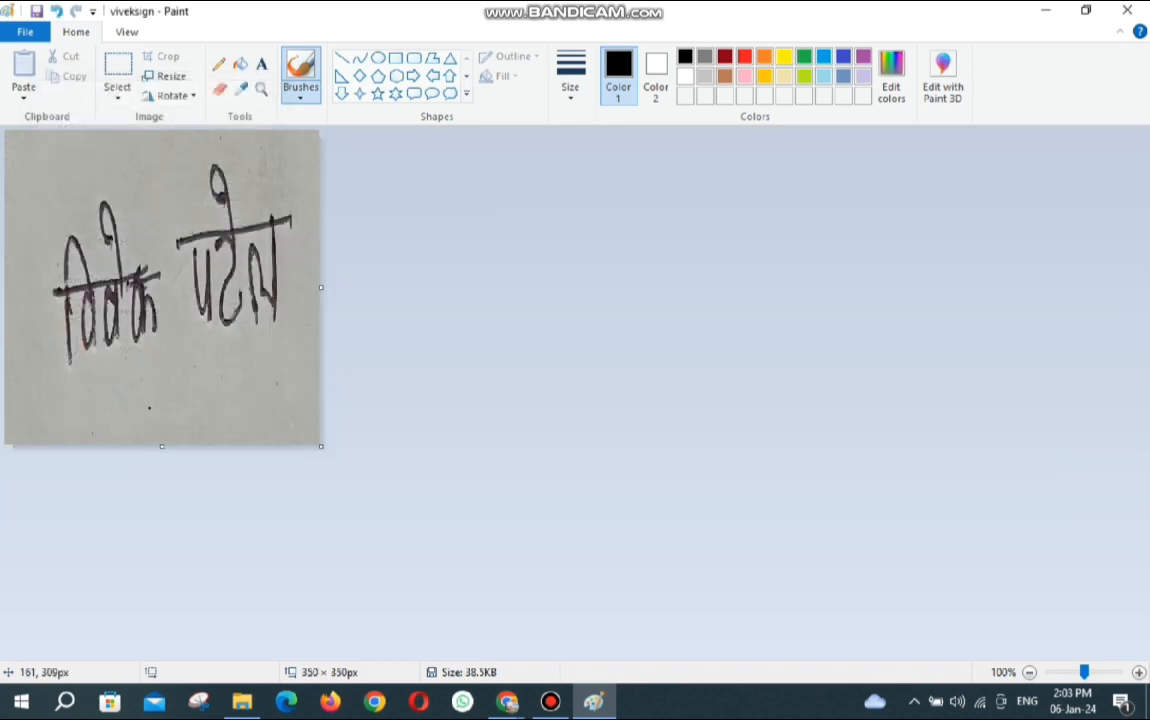
Close Paint, refresh the Downloads folder, and return to the UPSC upload page.
{"action": "left_click", "coordinate": [1127, 10]}
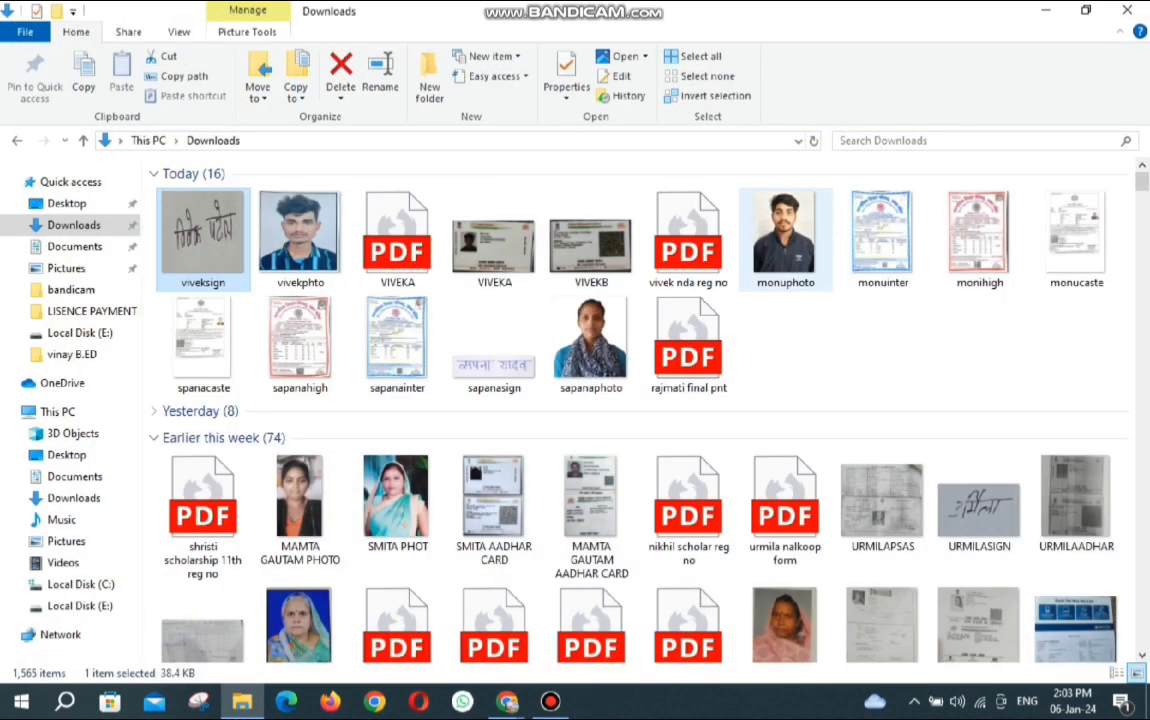
{"action": "left_click", "coordinate": [830, 345]}
{"action": "right_click", "coordinate": [803, 364]}
{"action": "left_click", "coordinate": [847, 439]}
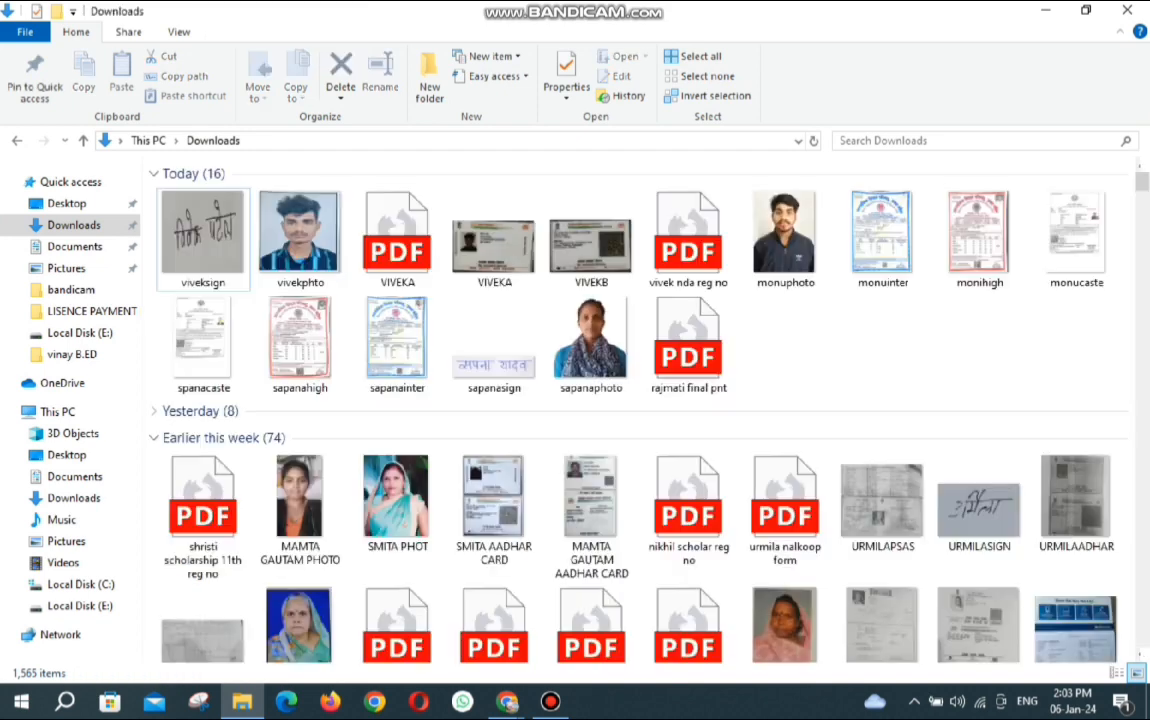
{"action": "left_click", "coordinate": [1127, 10]}
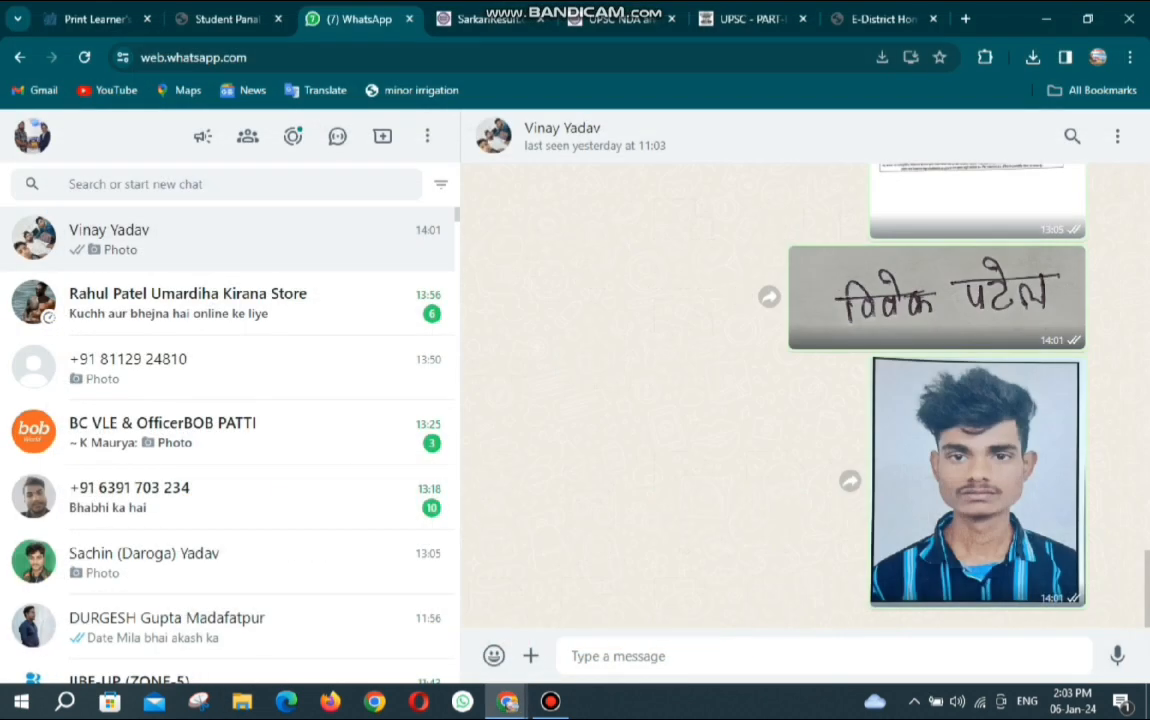
{"action": "left_click", "coordinate": [612, 18]}
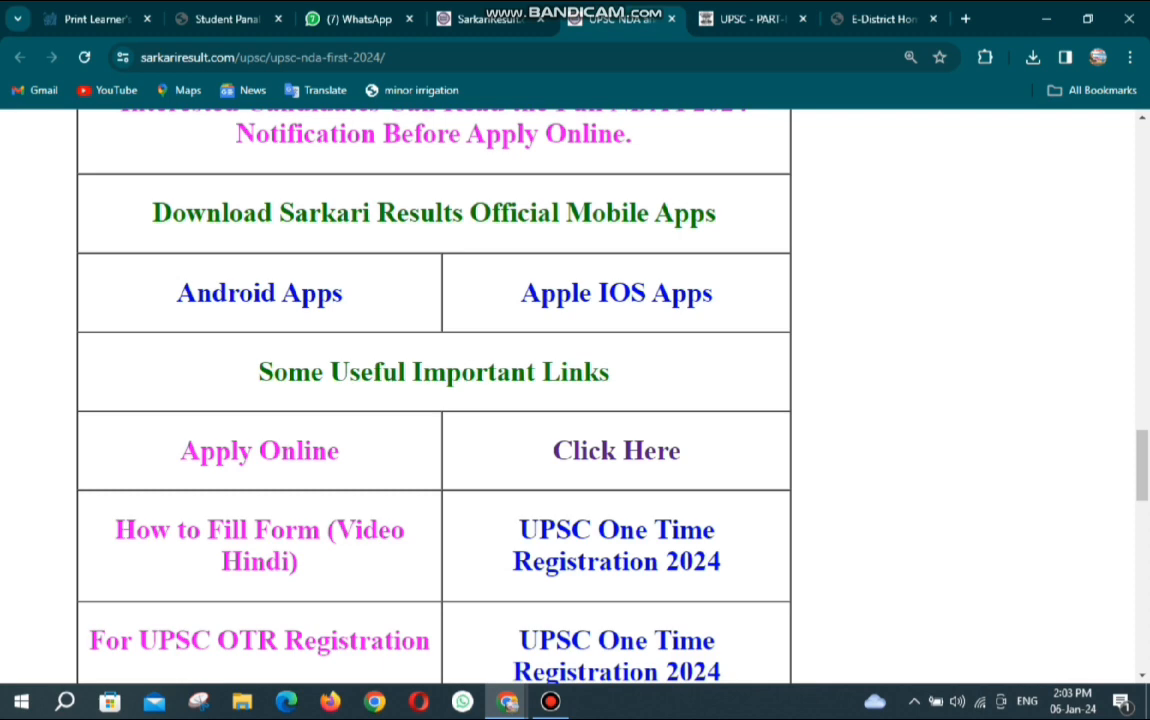
{"action": "left_click", "coordinate": [752, 19]}
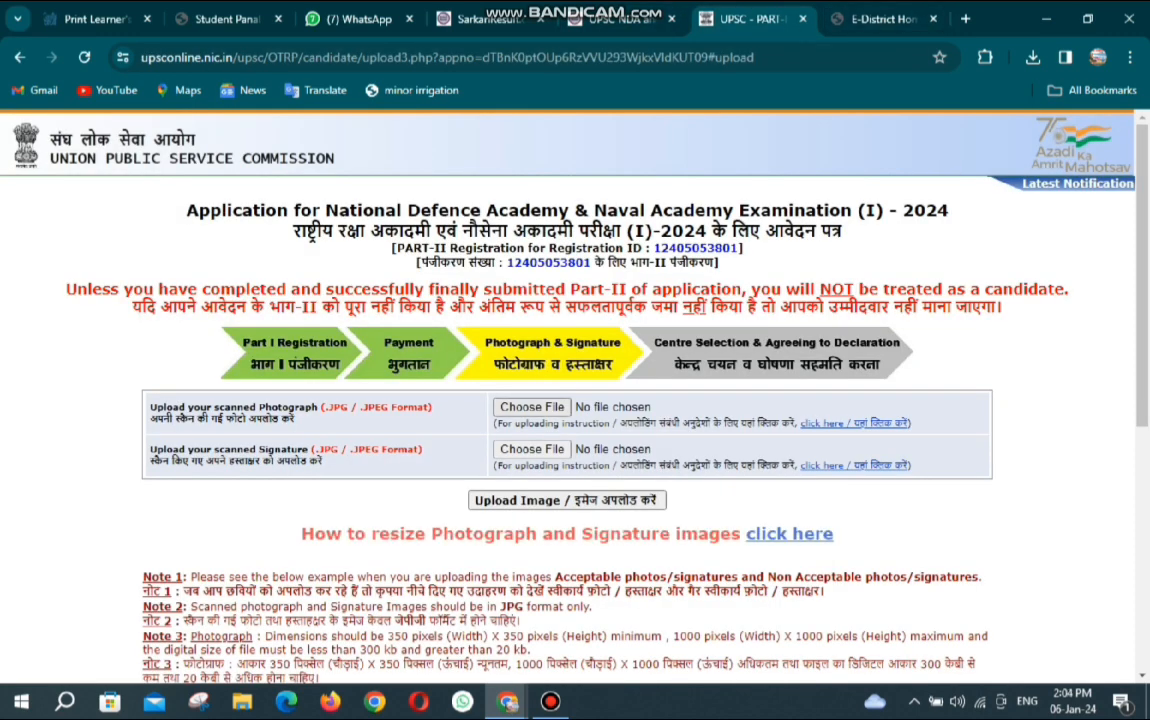
Choose the photo and signature files and try uploading; dismiss the file format error.
{"action": "left_click", "coordinate": [532, 407]}
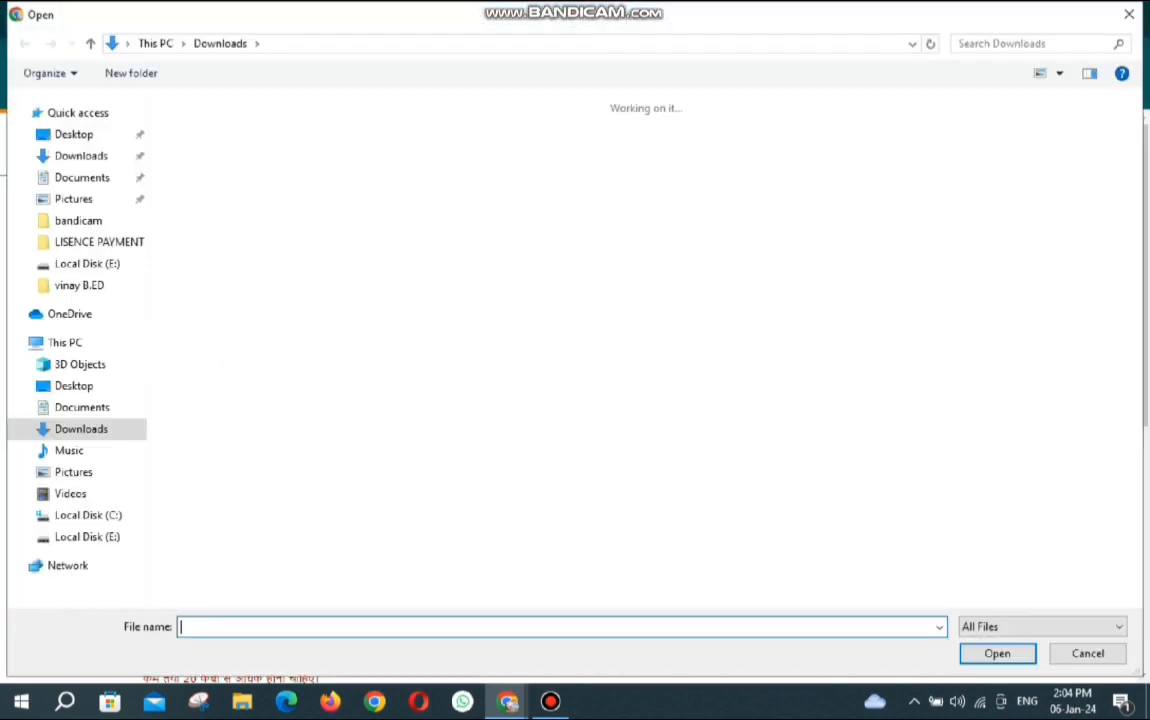
{"action": "double_click", "coordinate": [276, 150]}
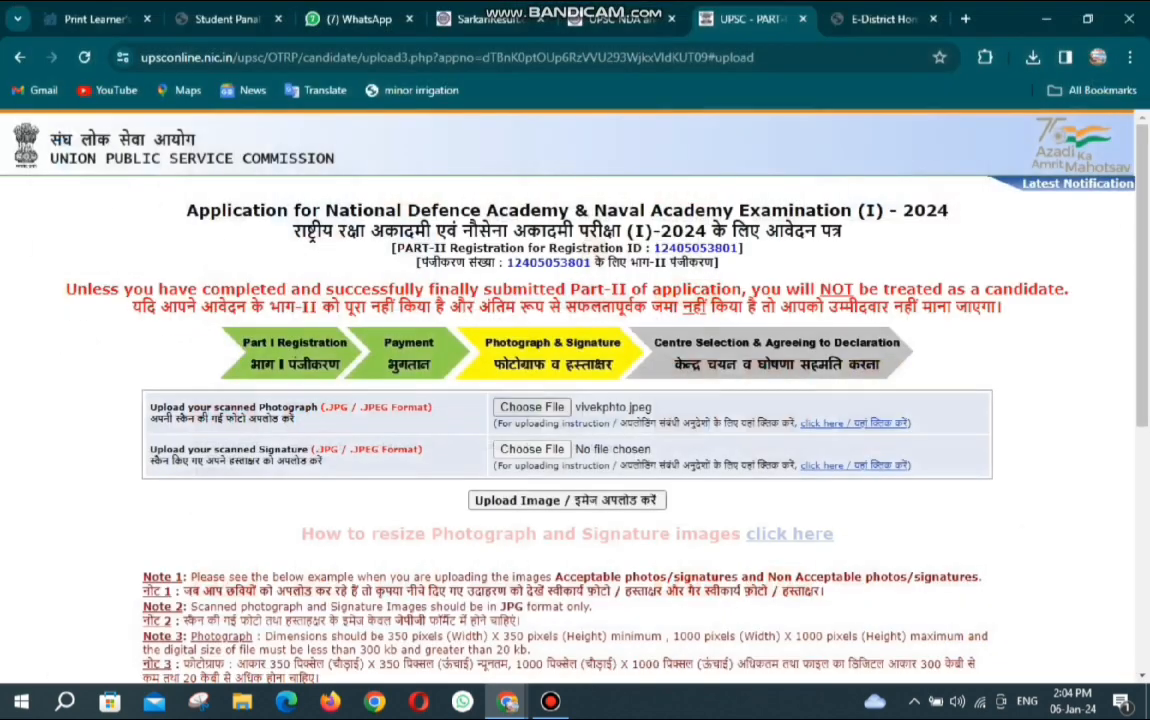
{"action": "left_click", "coordinate": [532, 449]}
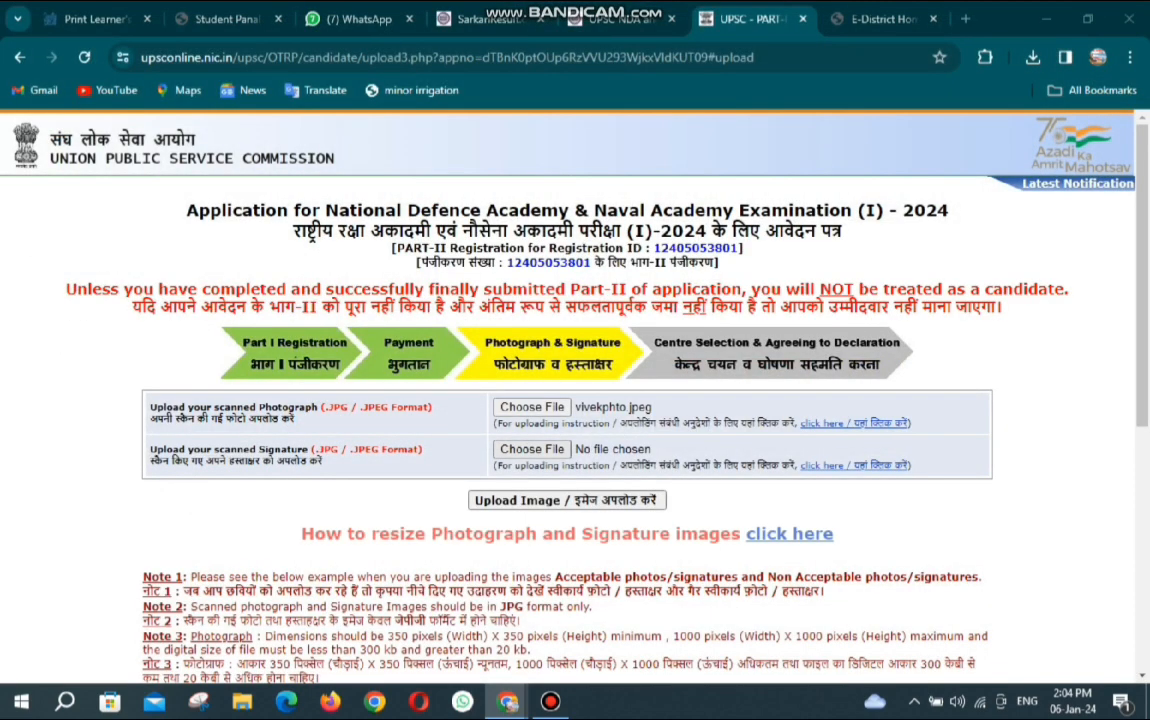
{"action": "double_click", "coordinate": [190, 150]}
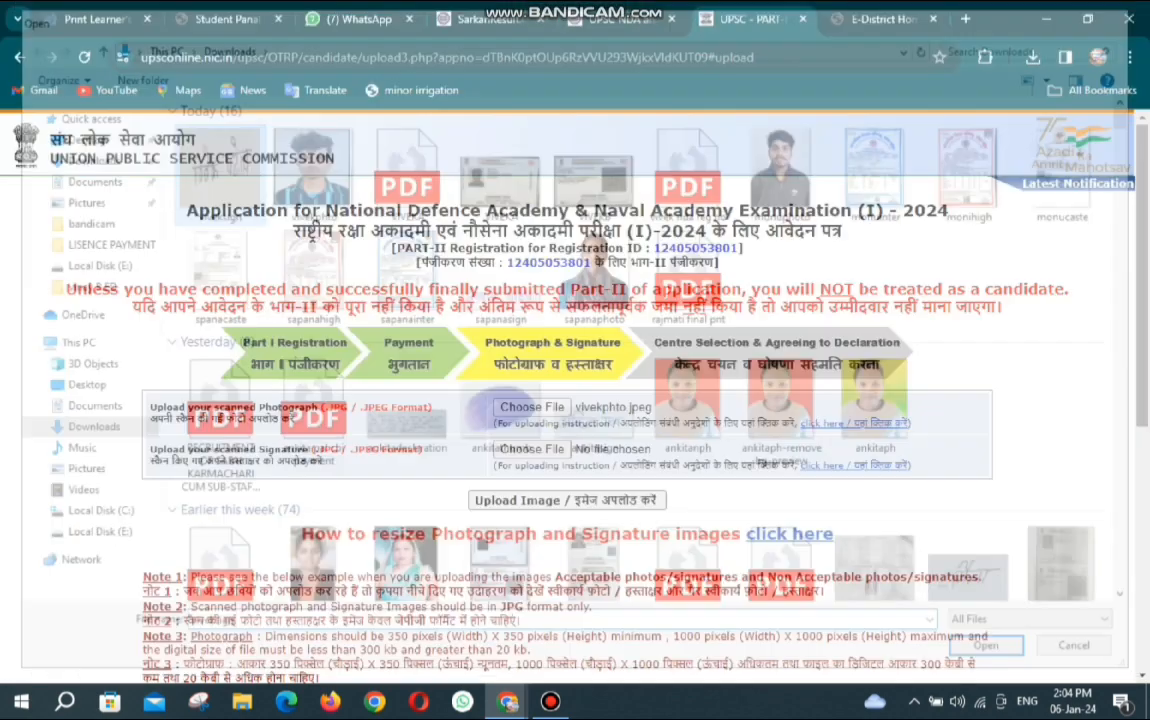
{"action": "left_click", "coordinate": [567, 500]}
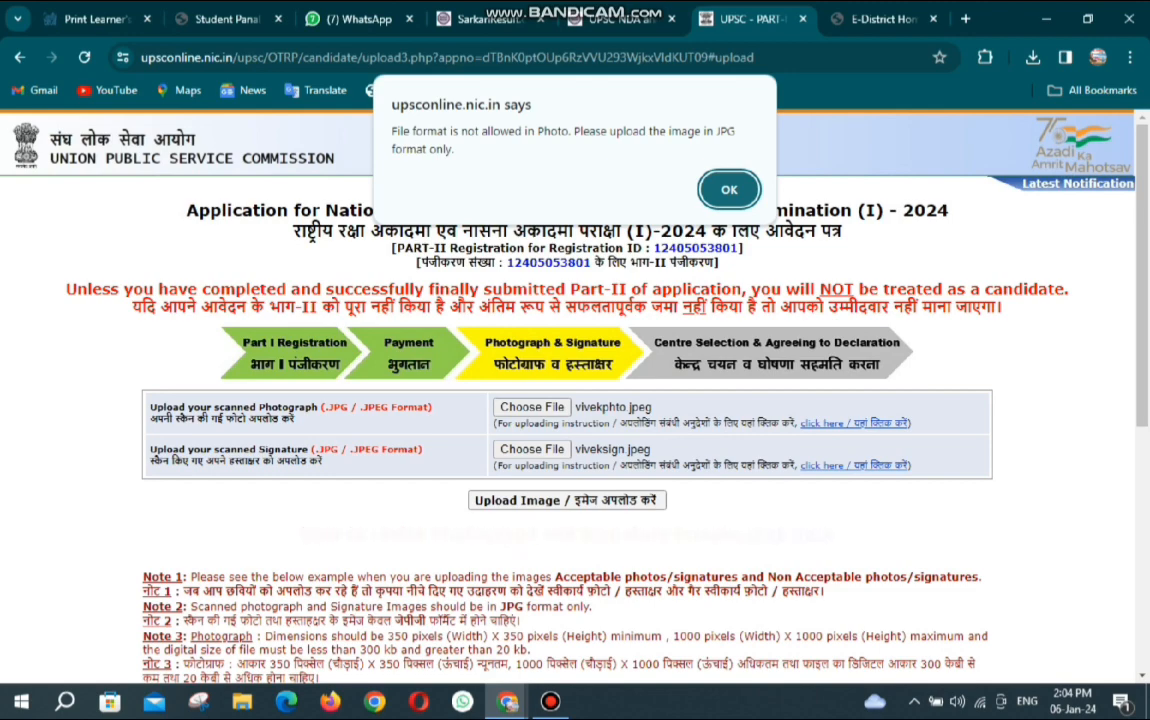
{"action": "key", "text": "Return"}
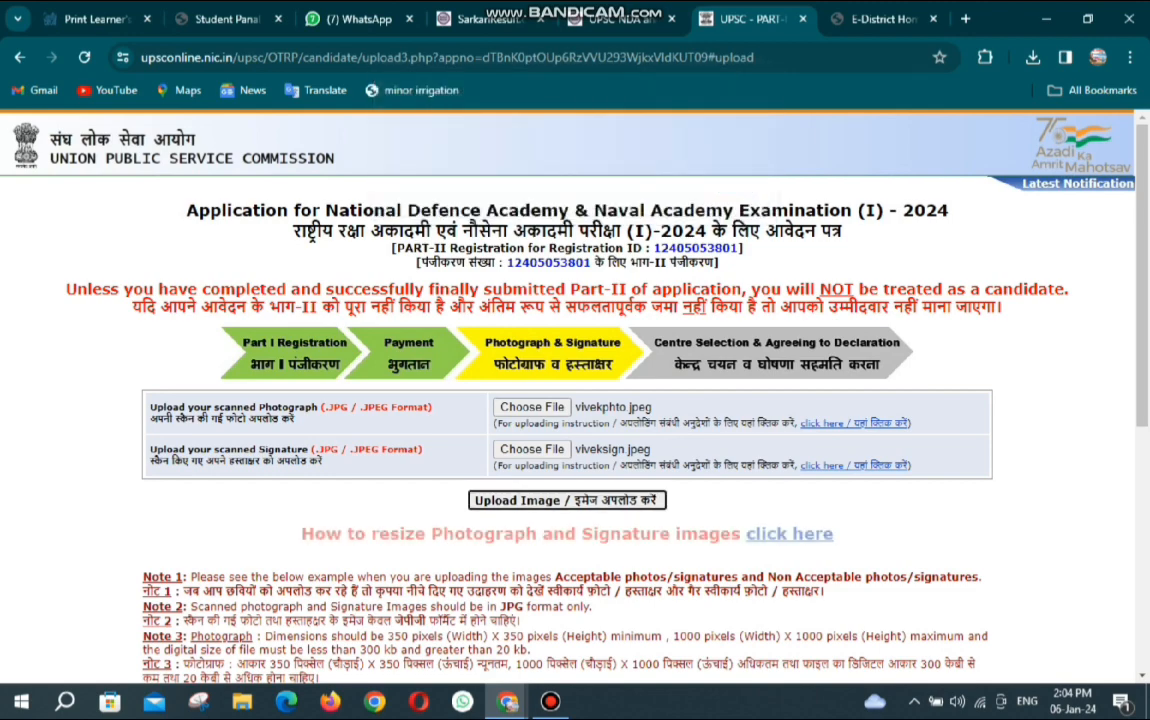
Select the JPG photo and signature files and upload both images.
{"action": "left_click", "coordinate": [882, 19]}
{"action": "left_click", "coordinate": [748, 19]}
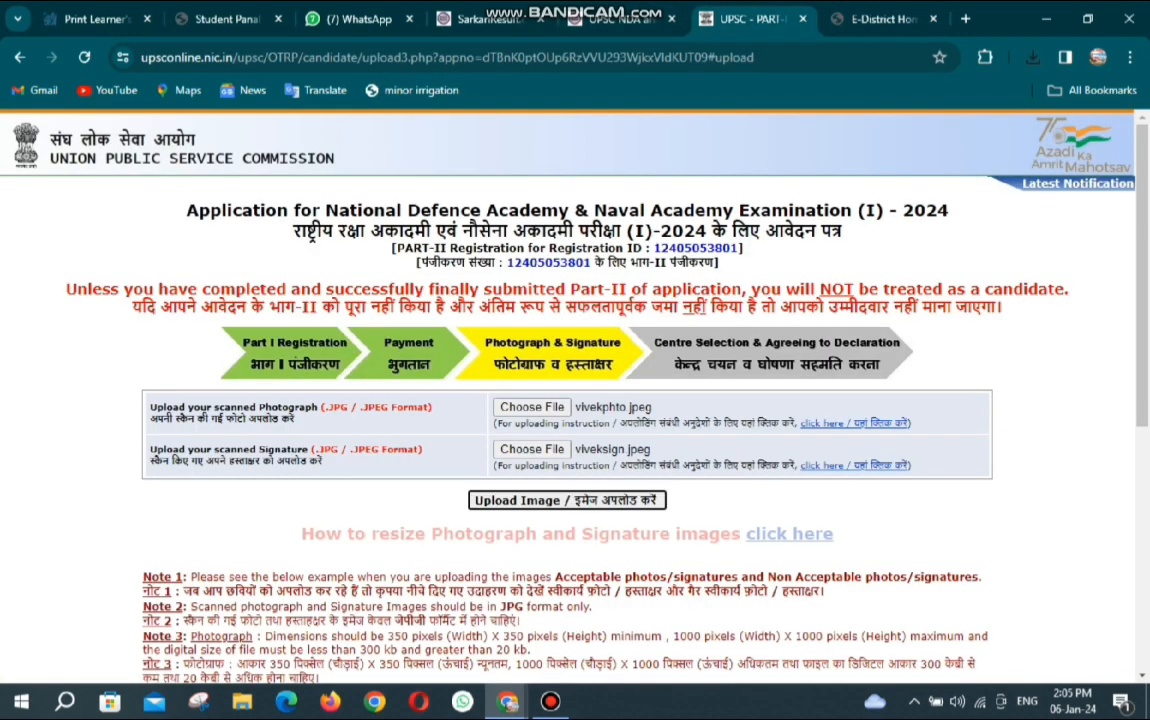
{"action": "left_click", "coordinate": [532, 408]}
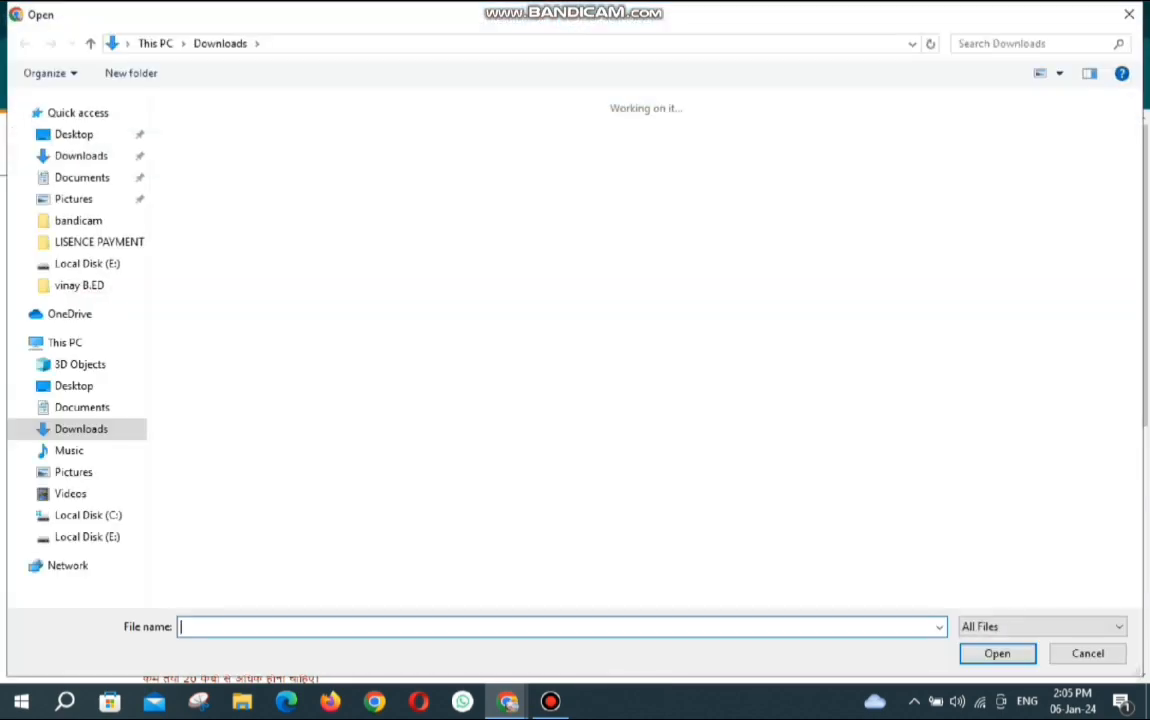
{"action": "double_click", "coordinate": [205, 160]}
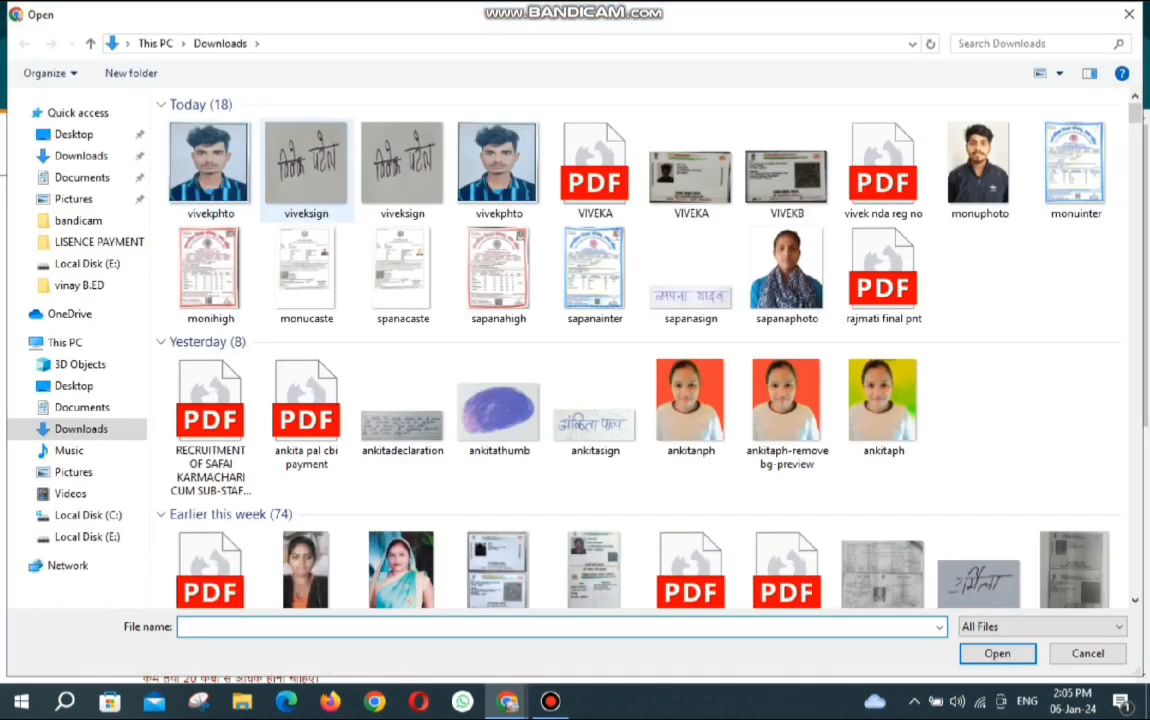
{"action": "double_click", "coordinate": [306, 168]}
{"action": "left_click", "coordinate": [567, 500]}
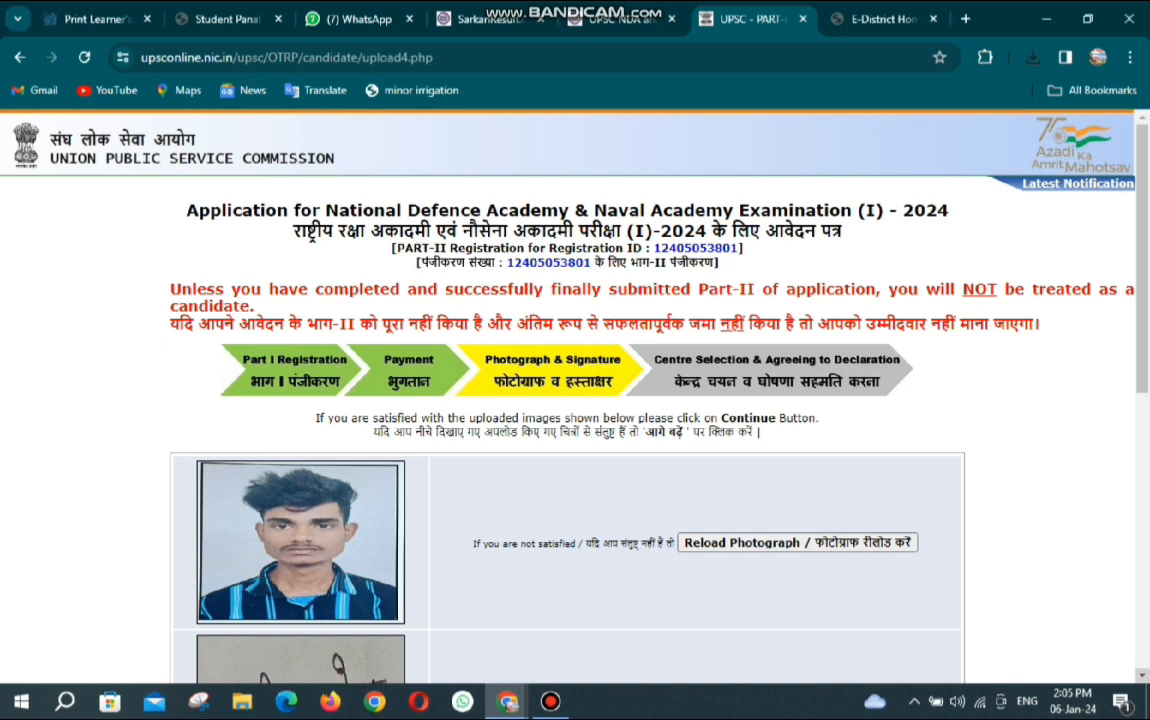
Accept the uploaded images and open Center Selection & Agreeing to Declaration for NDA.
{"action": "scroll", "coordinate": [575, 390], "scroll_direction": "down", "scroll_amount": 4}
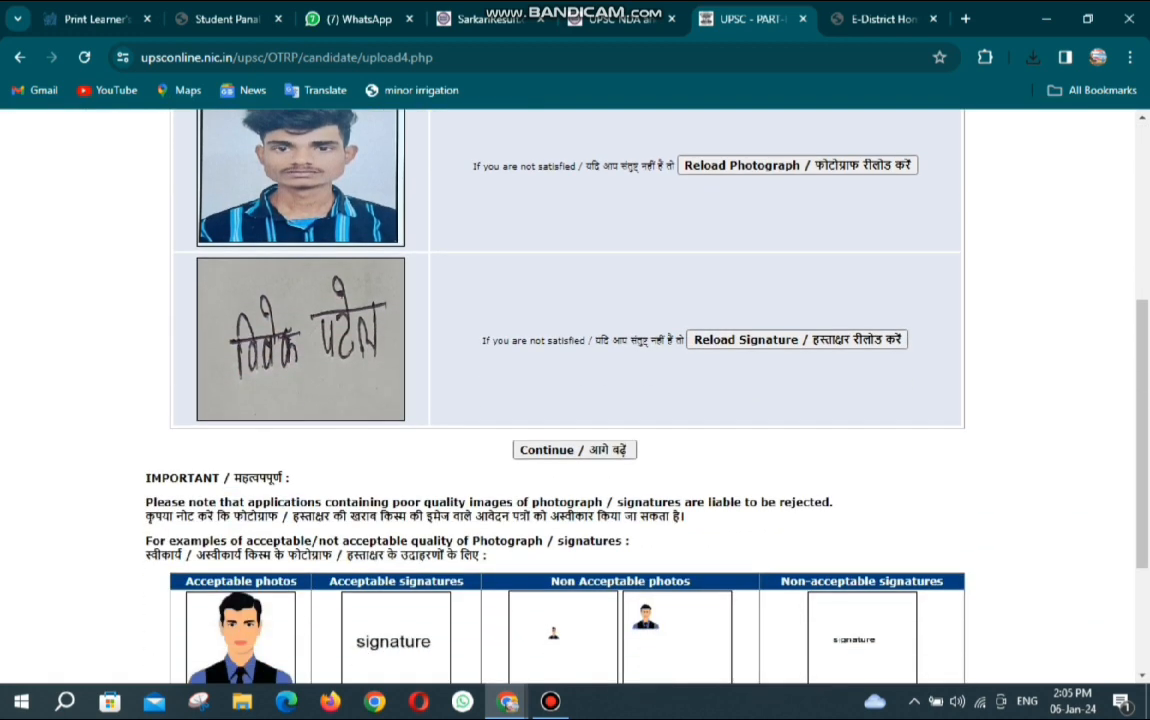
{"action": "scroll", "coordinate": [575, 400], "scroll_direction": "down", "scroll_amount": 3}
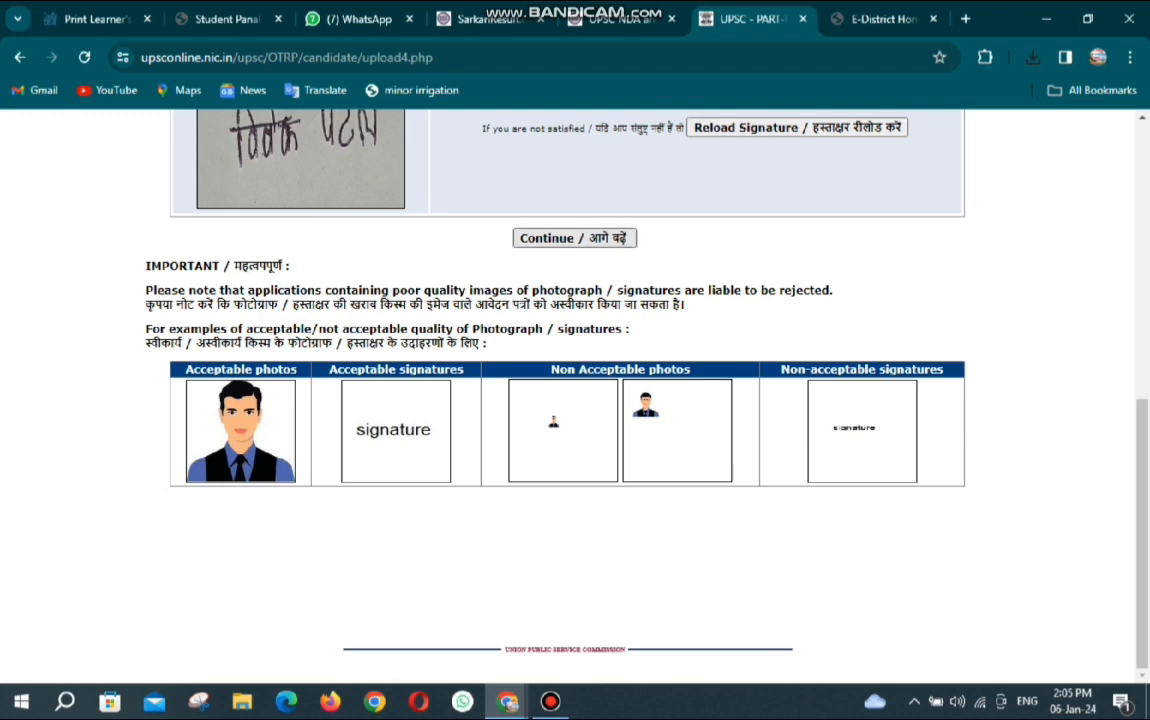
{"action": "left_click", "coordinate": [575, 238]}
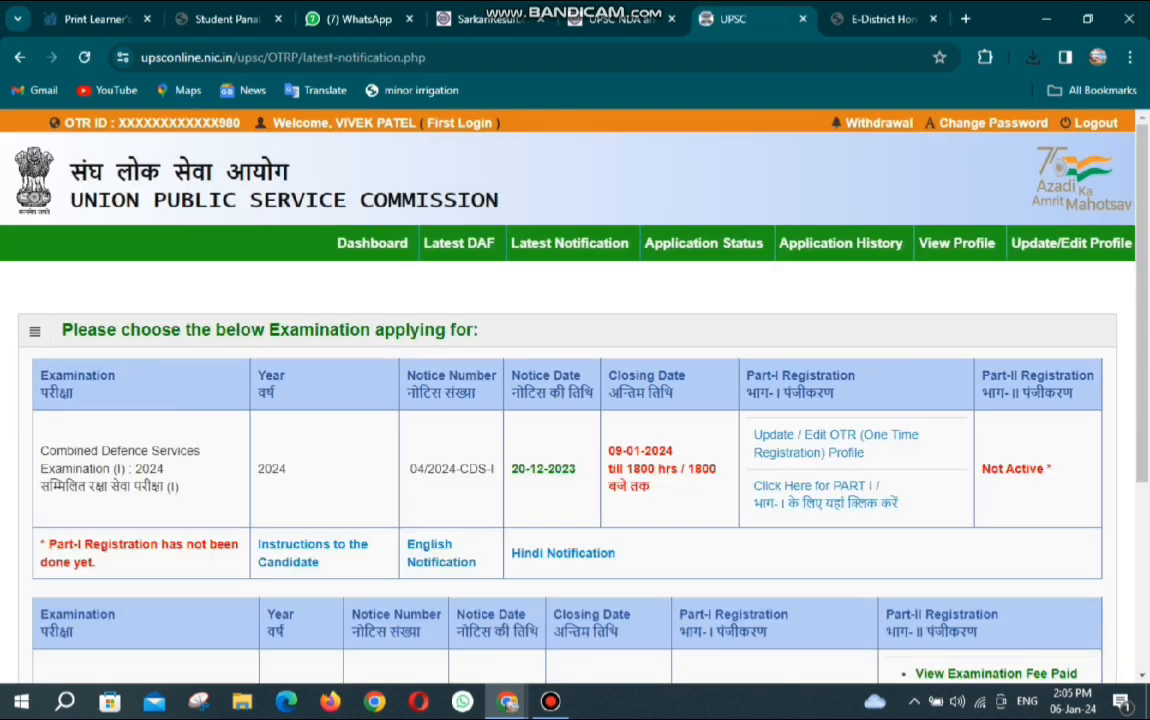
{"action": "scroll", "coordinate": [575, 400], "scroll_direction": "down", "scroll_amount": 3}
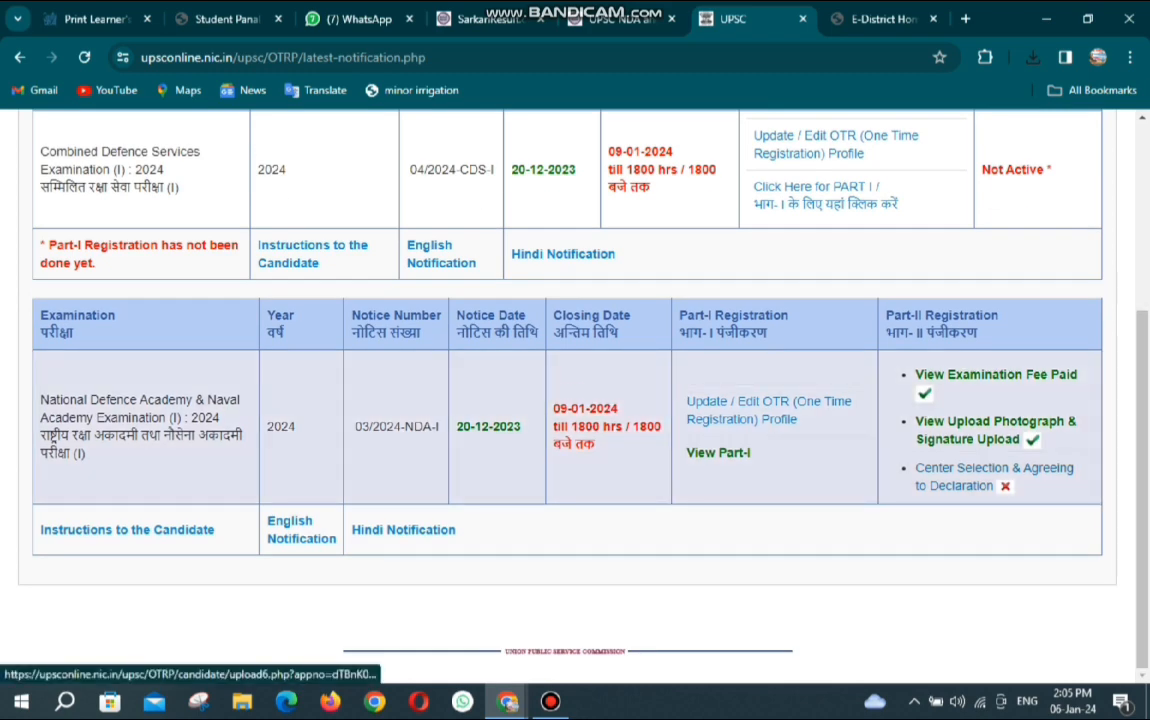
{"action": "left_click", "coordinate": [995, 421]}
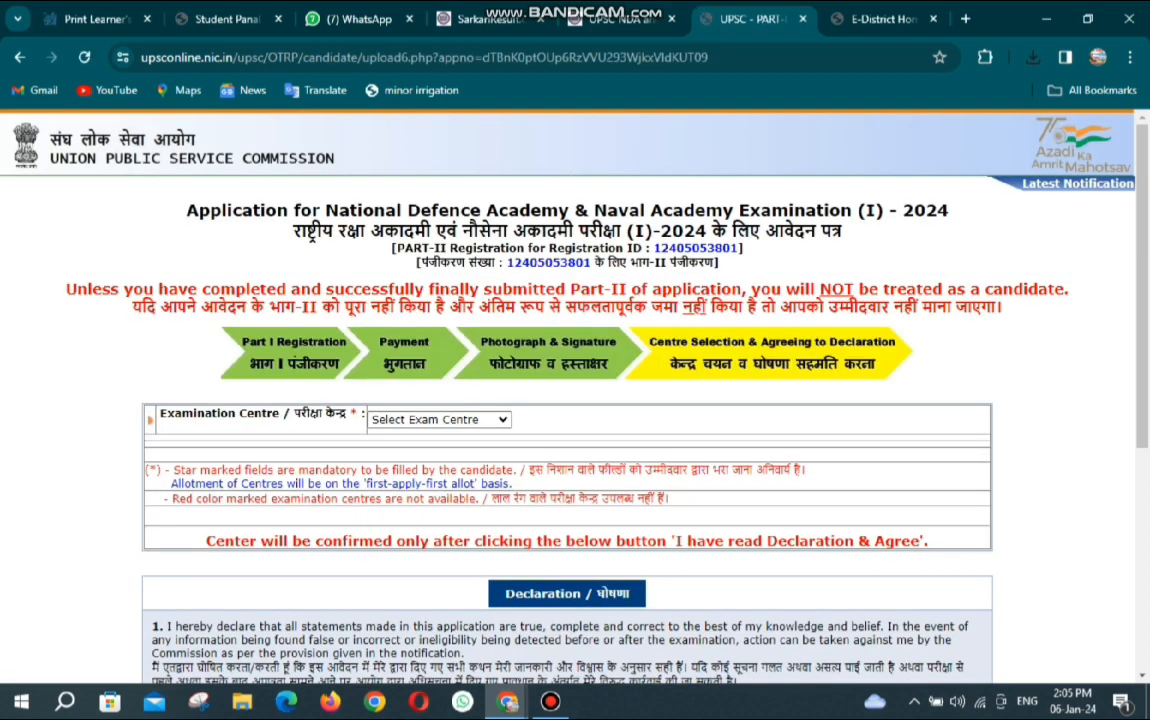
Choose Prayagraj(Allahabad) as the examination centre.
{"action": "left_click", "coordinate": [440, 419]}
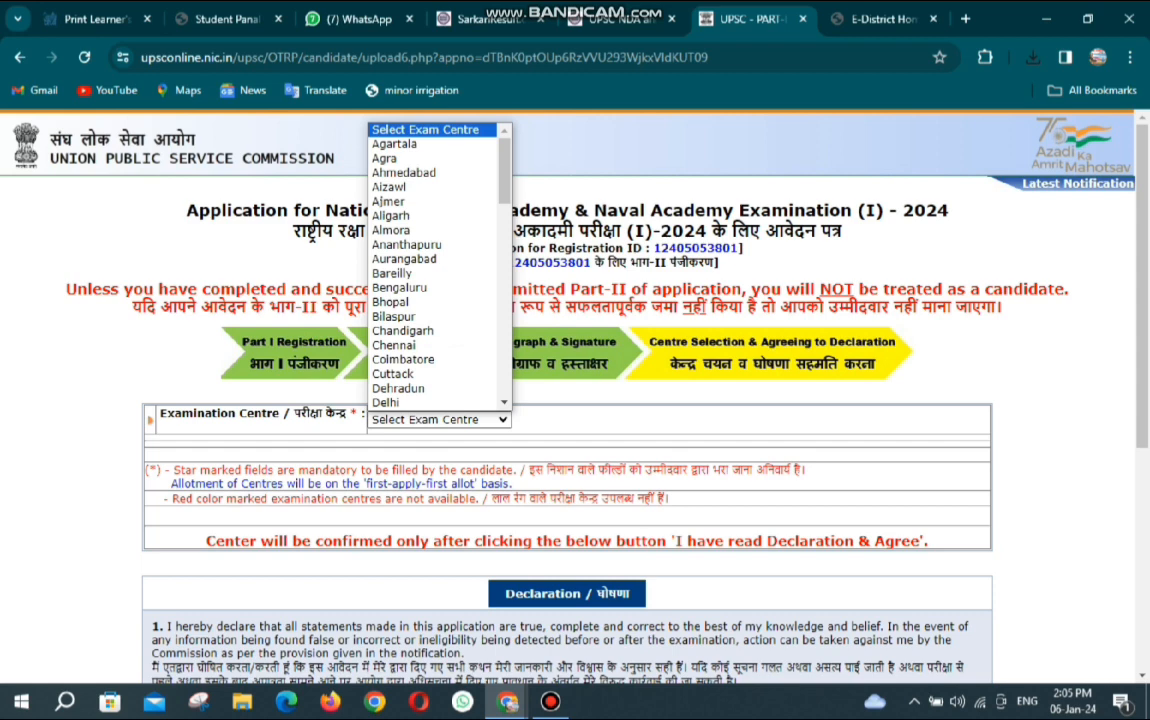
{"action": "type", "text": "pr"}
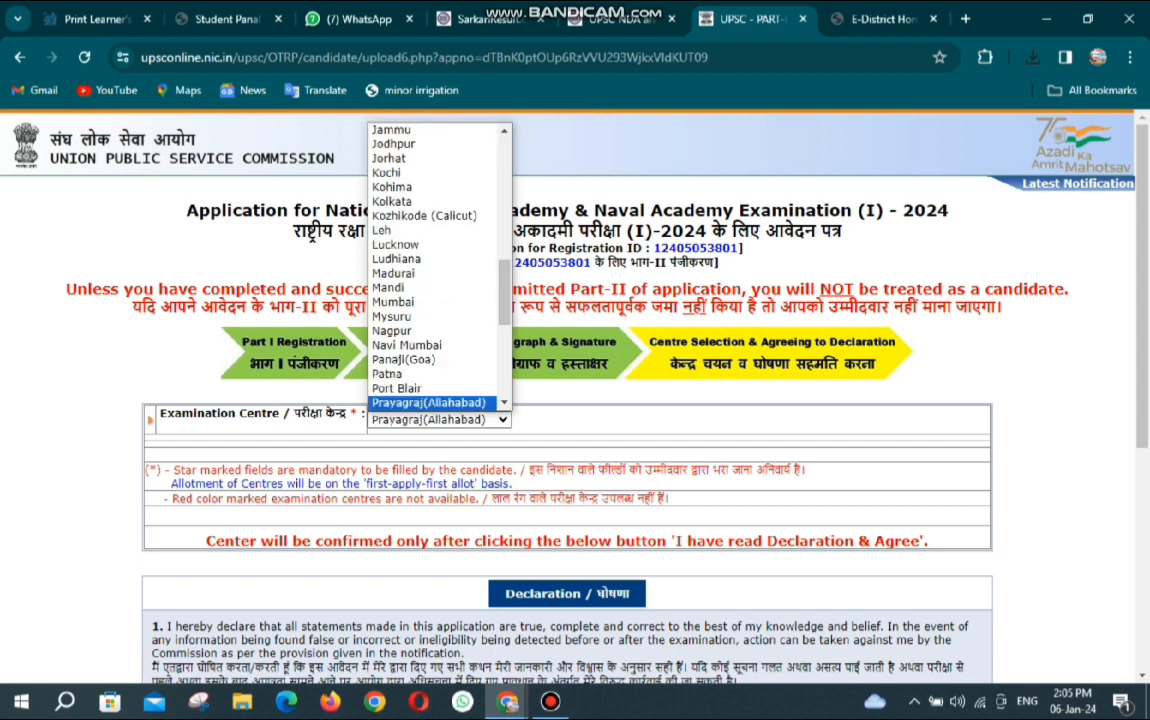
{"action": "key", "text": "Return"}
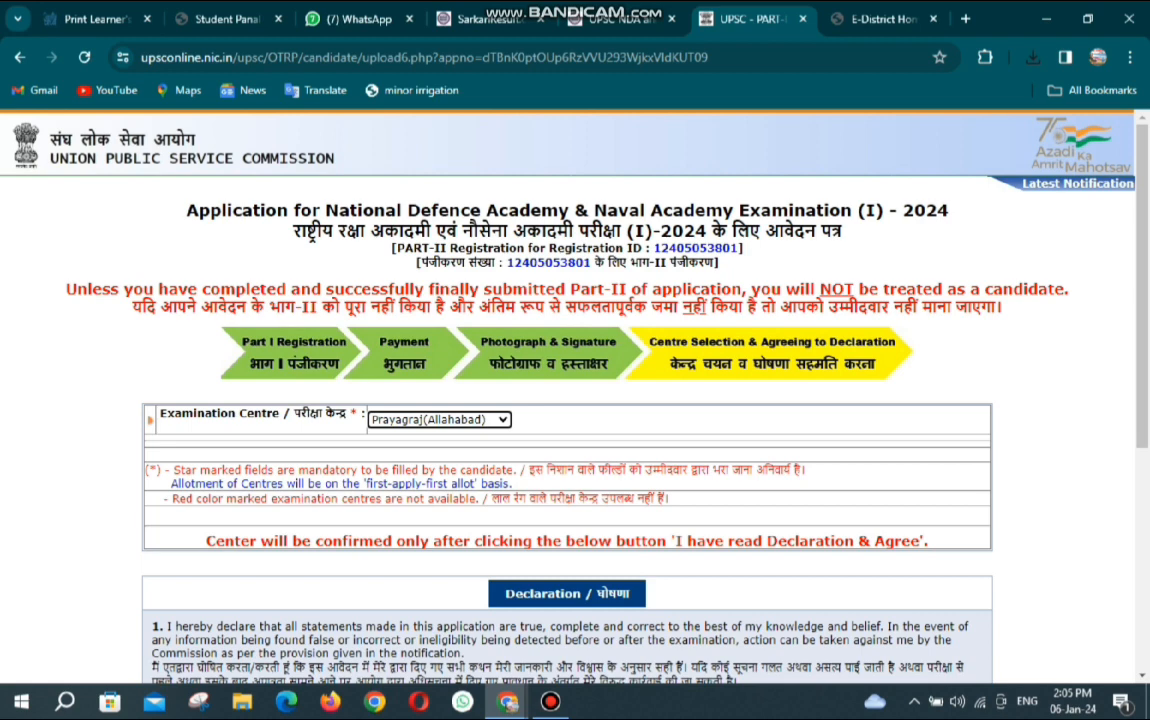
Accept the declaration with 'I have read Declaration & Agree' to submit the NDA 2024 application.
{"action": "left_click", "coordinate": [640, 430]}
{"action": "scroll", "coordinate": [515, 356], "scroll_direction": "down", "scroll_amount": 1}
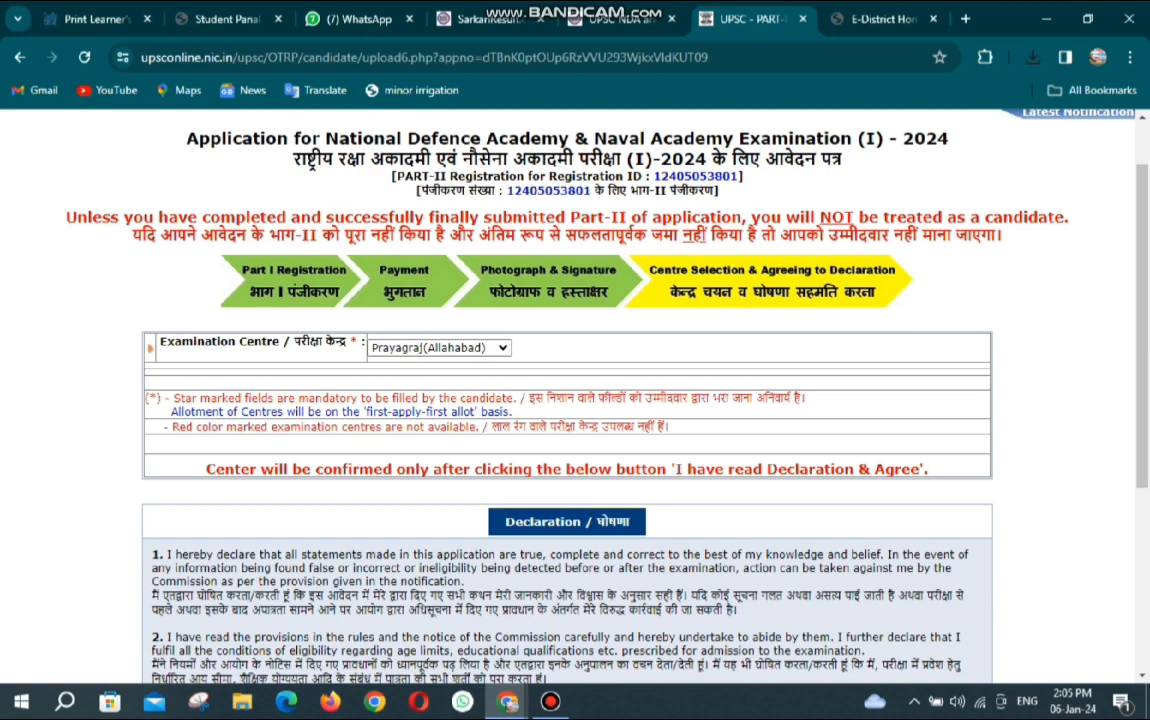
{"action": "scroll", "coordinate": [567, 400], "scroll_direction": "down", "scroll_amount": 4}
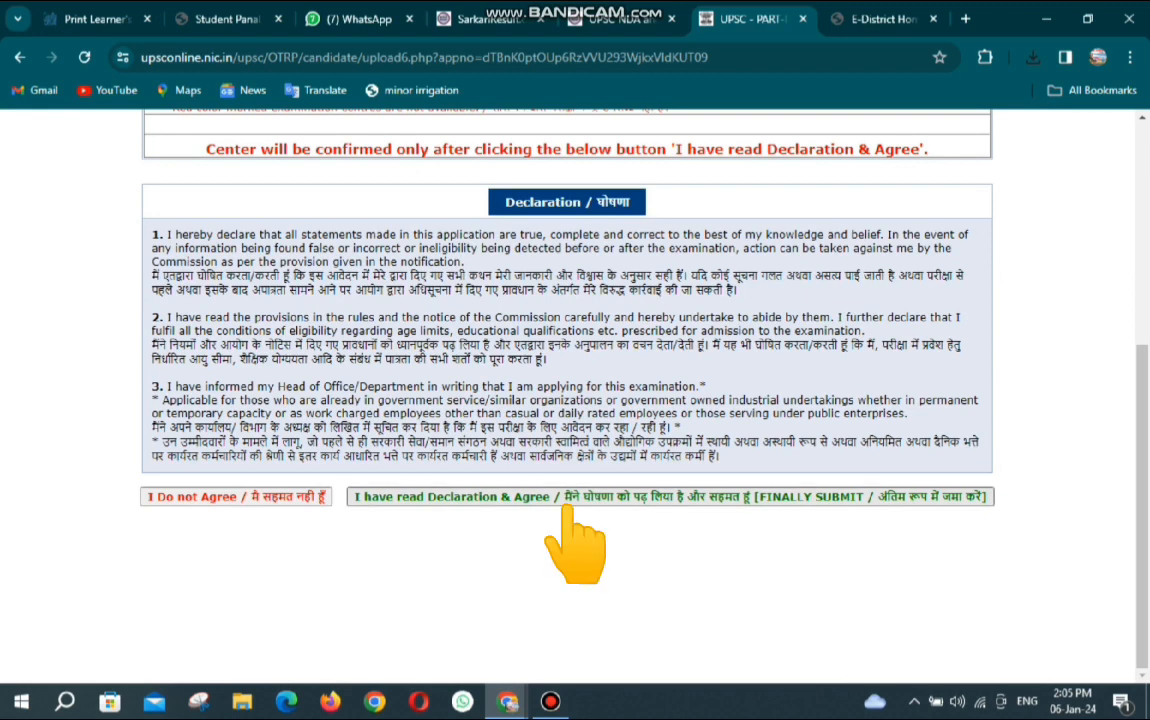
{"action": "left_click", "coordinate": [567, 497]}
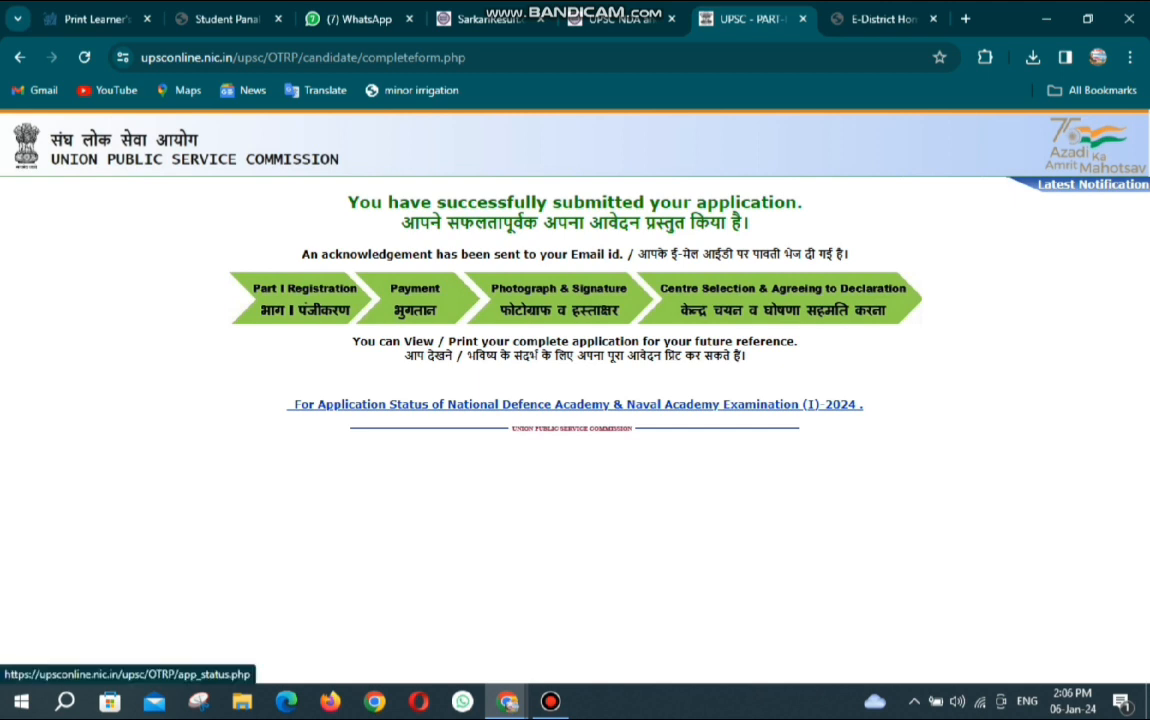
View the completed NDA 2024 application from its status page and save the 3-page printout as PDF.
{"action": "left_click", "coordinate": [575, 404]}
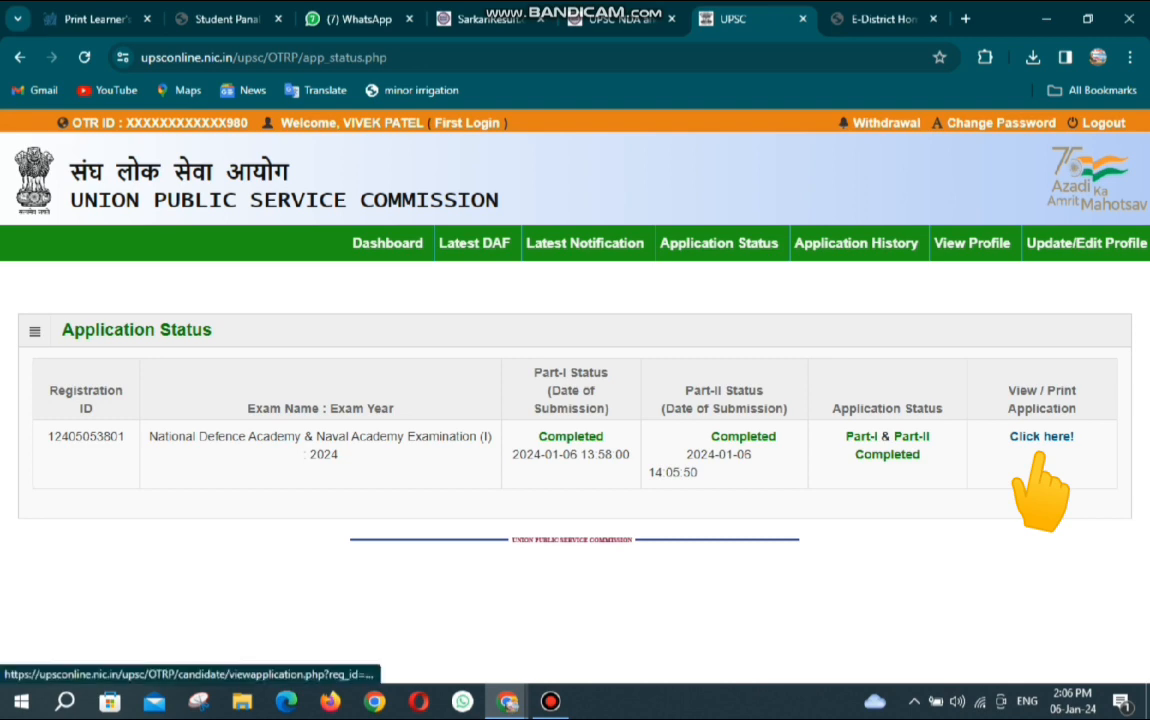
{"action": "left_click", "coordinate": [1038, 450]}
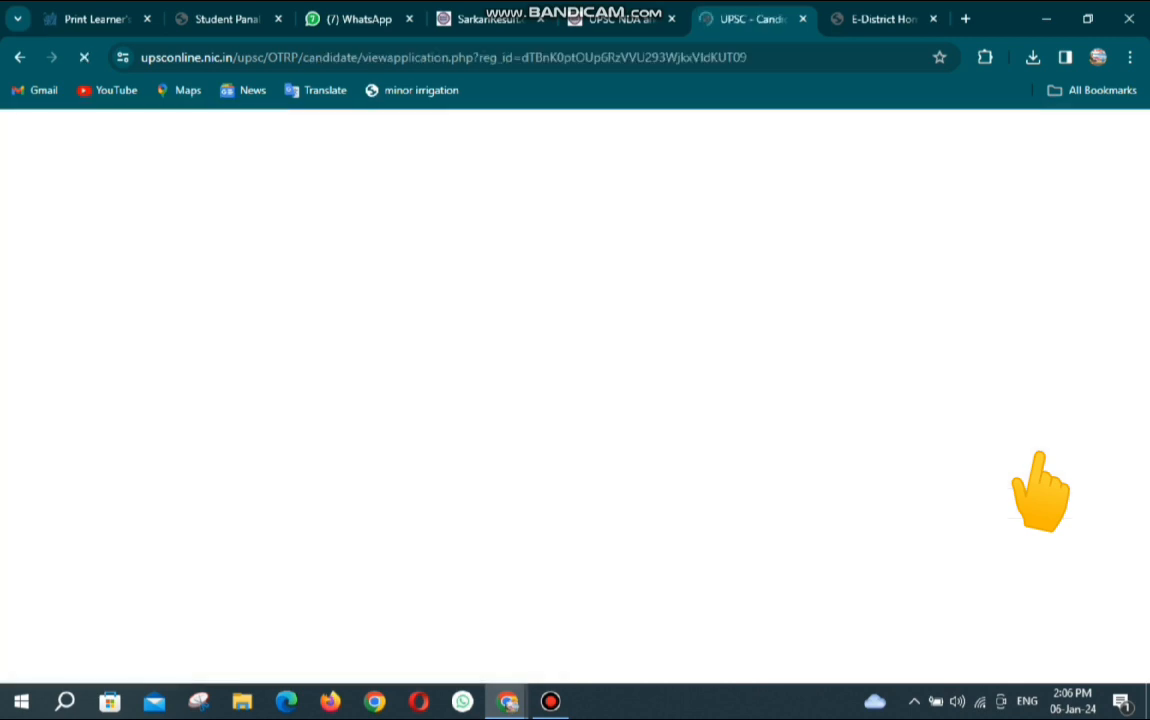
{"action": "scroll", "coordinate": [575, 400], "scroll_direction": "down", "scroll_amount": 5}
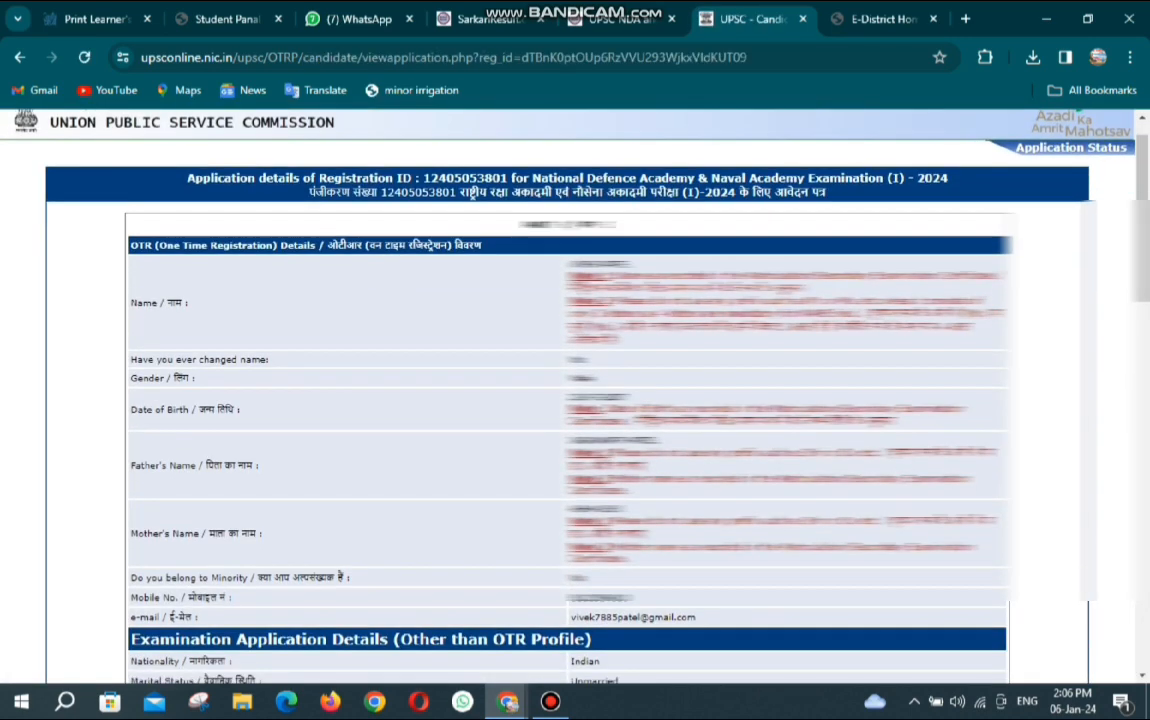
{"action": "scroll", "coordinate": [586, 194], "scroll_direction": "down", "scroll_amount": 10}
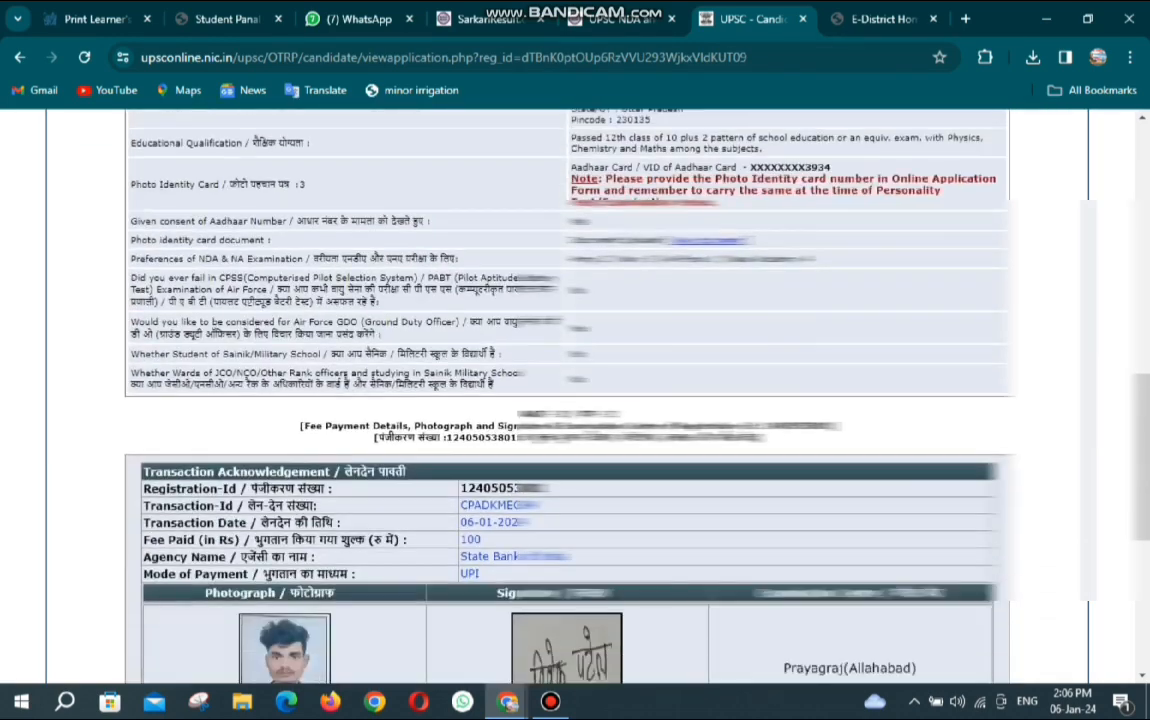
{"action": "scroll", "coordinate": [586, 194], "scroll_direction": "up", "scroll_amount": 1}
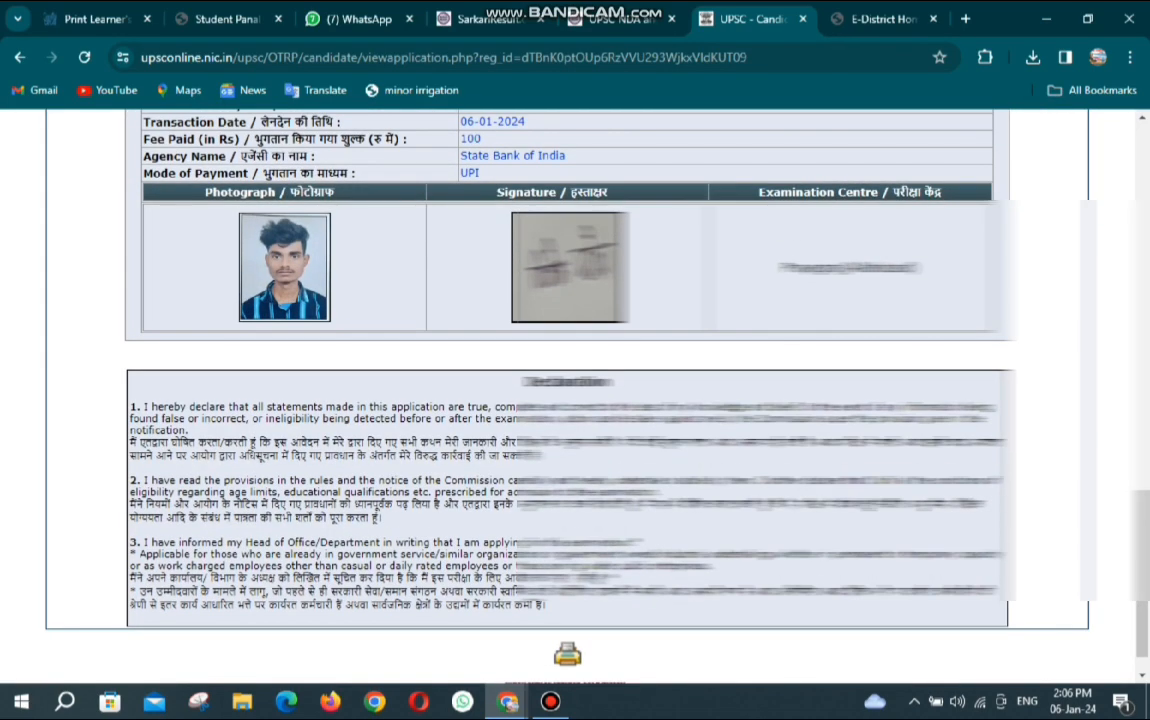
{"action": "key", "text": "ctrl+p"}
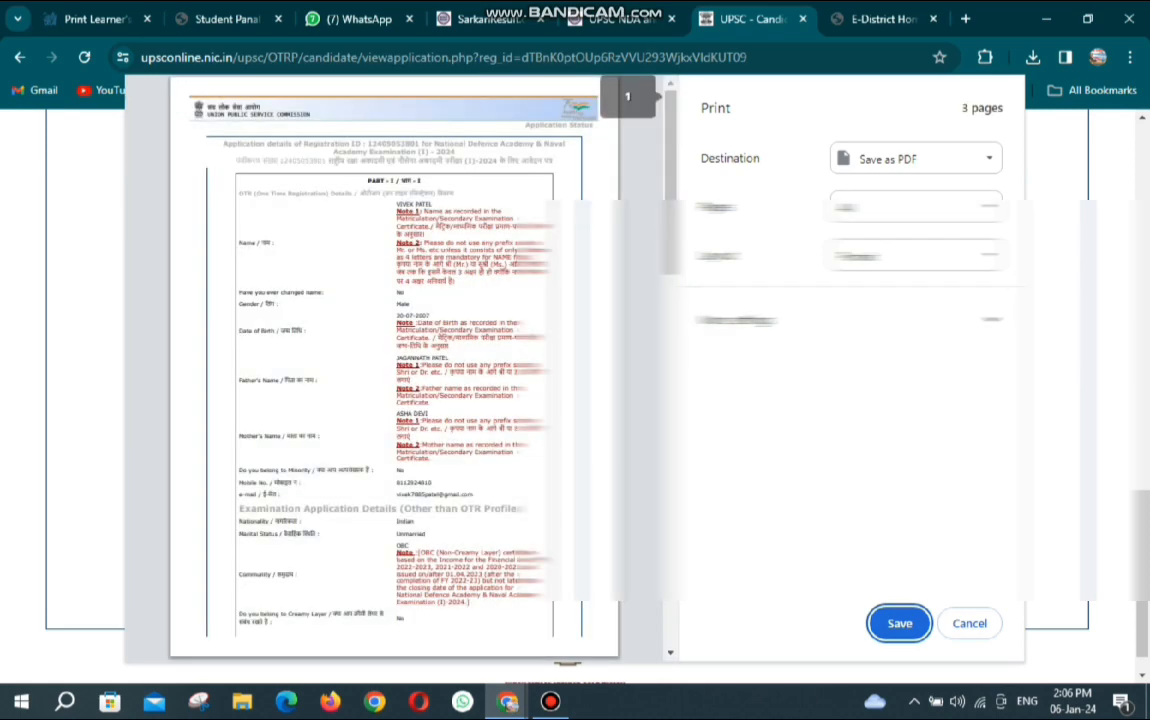
{"action": "key", "text": "Return"}
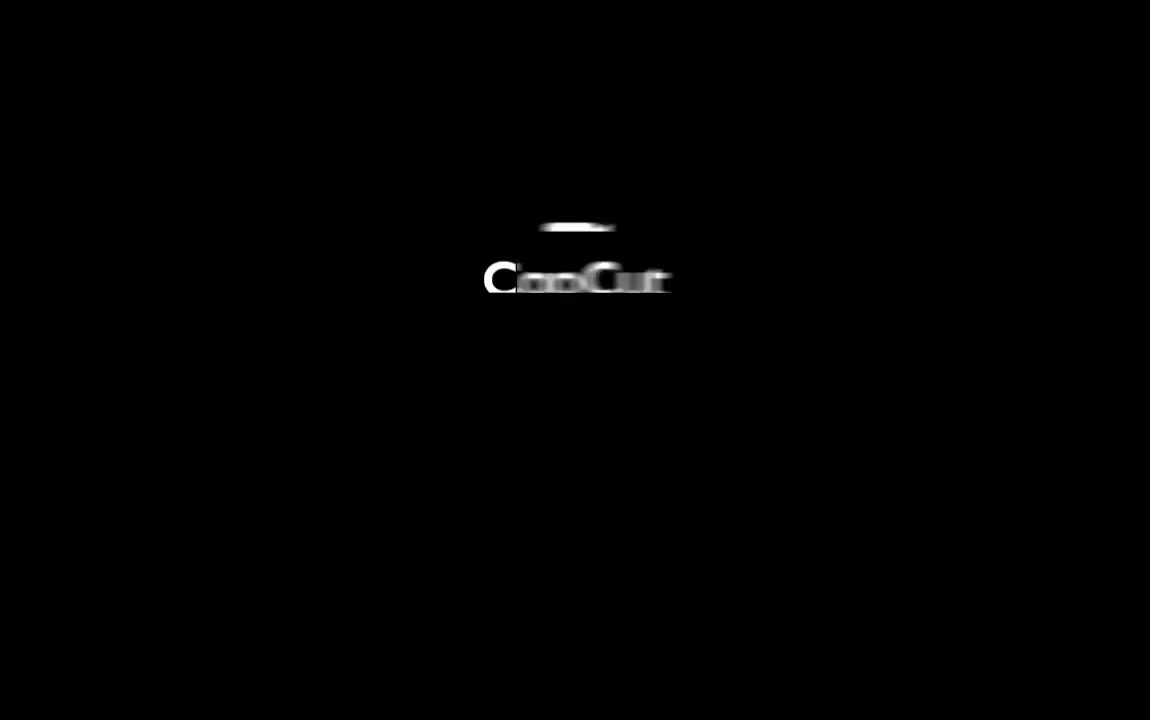